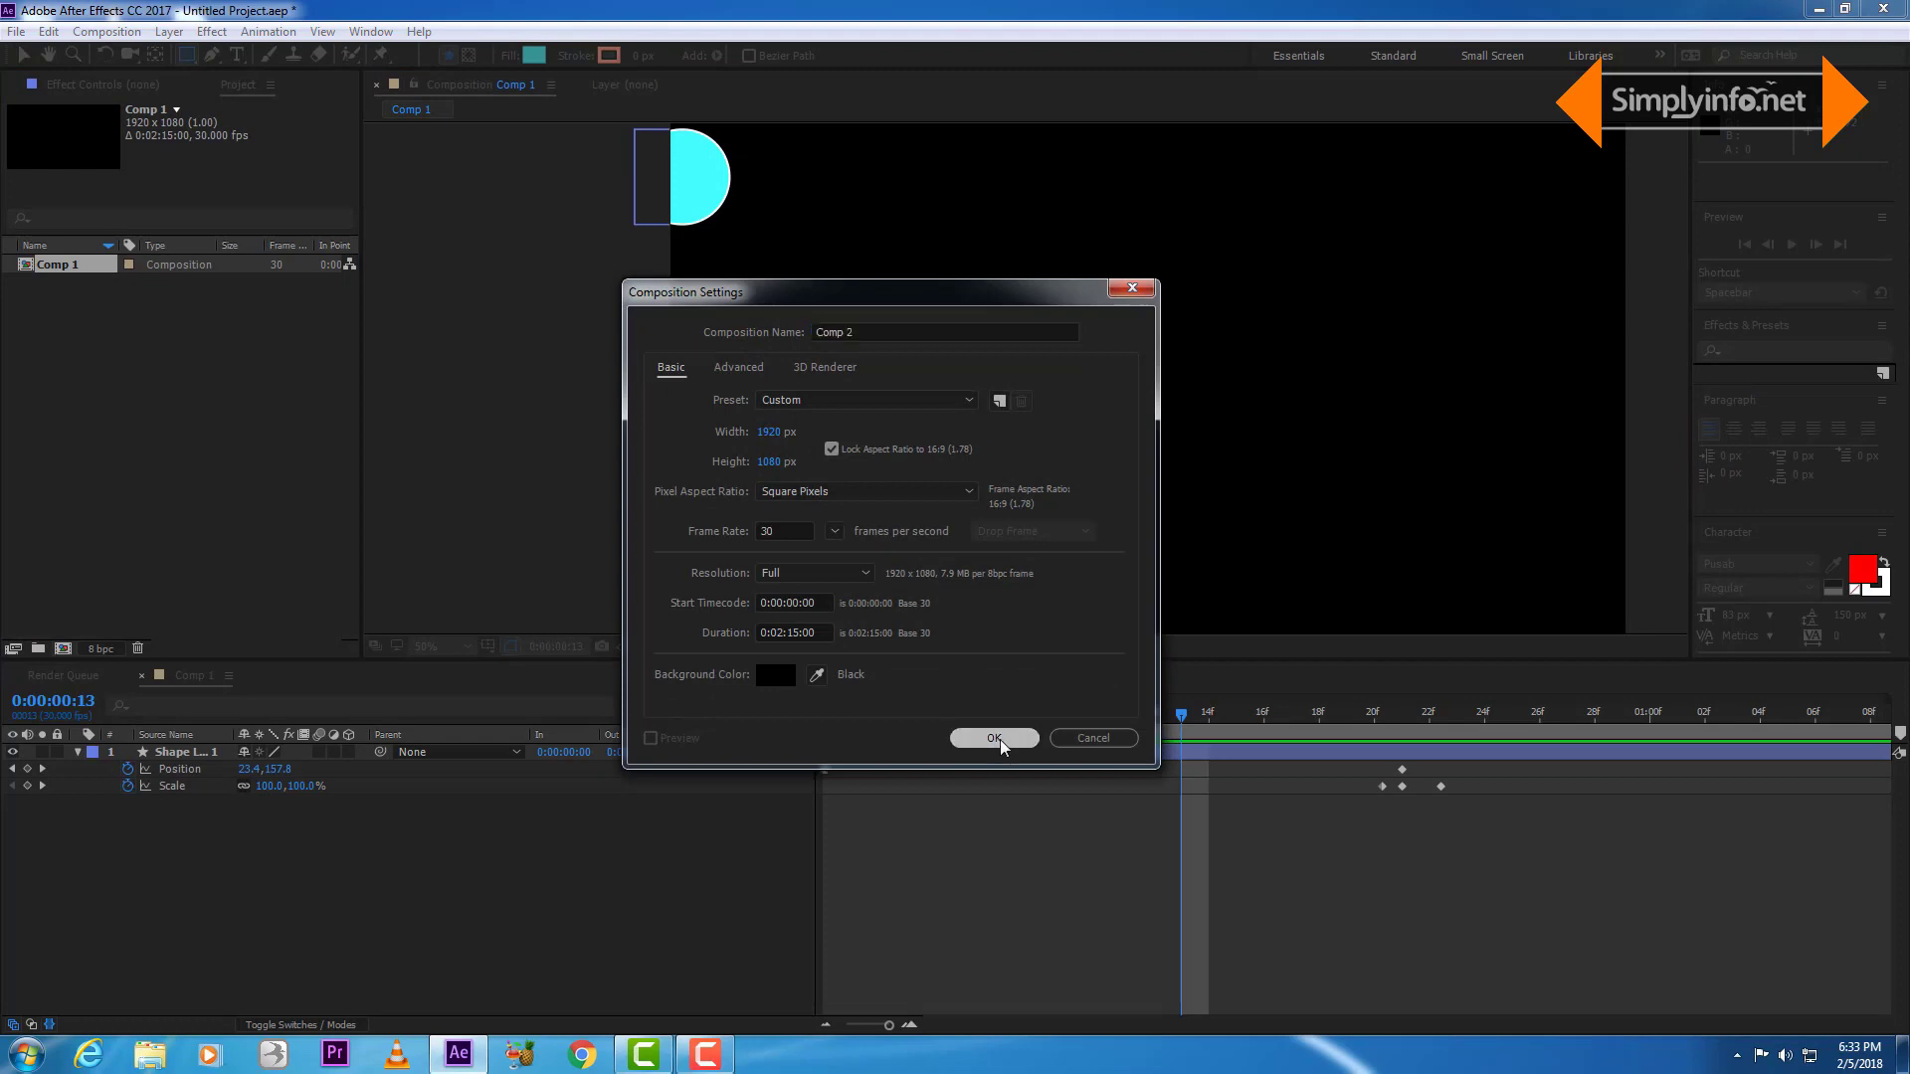
- Create a new shape layer in Comp 2 from the timeline's context menu
right_click(308, 802)
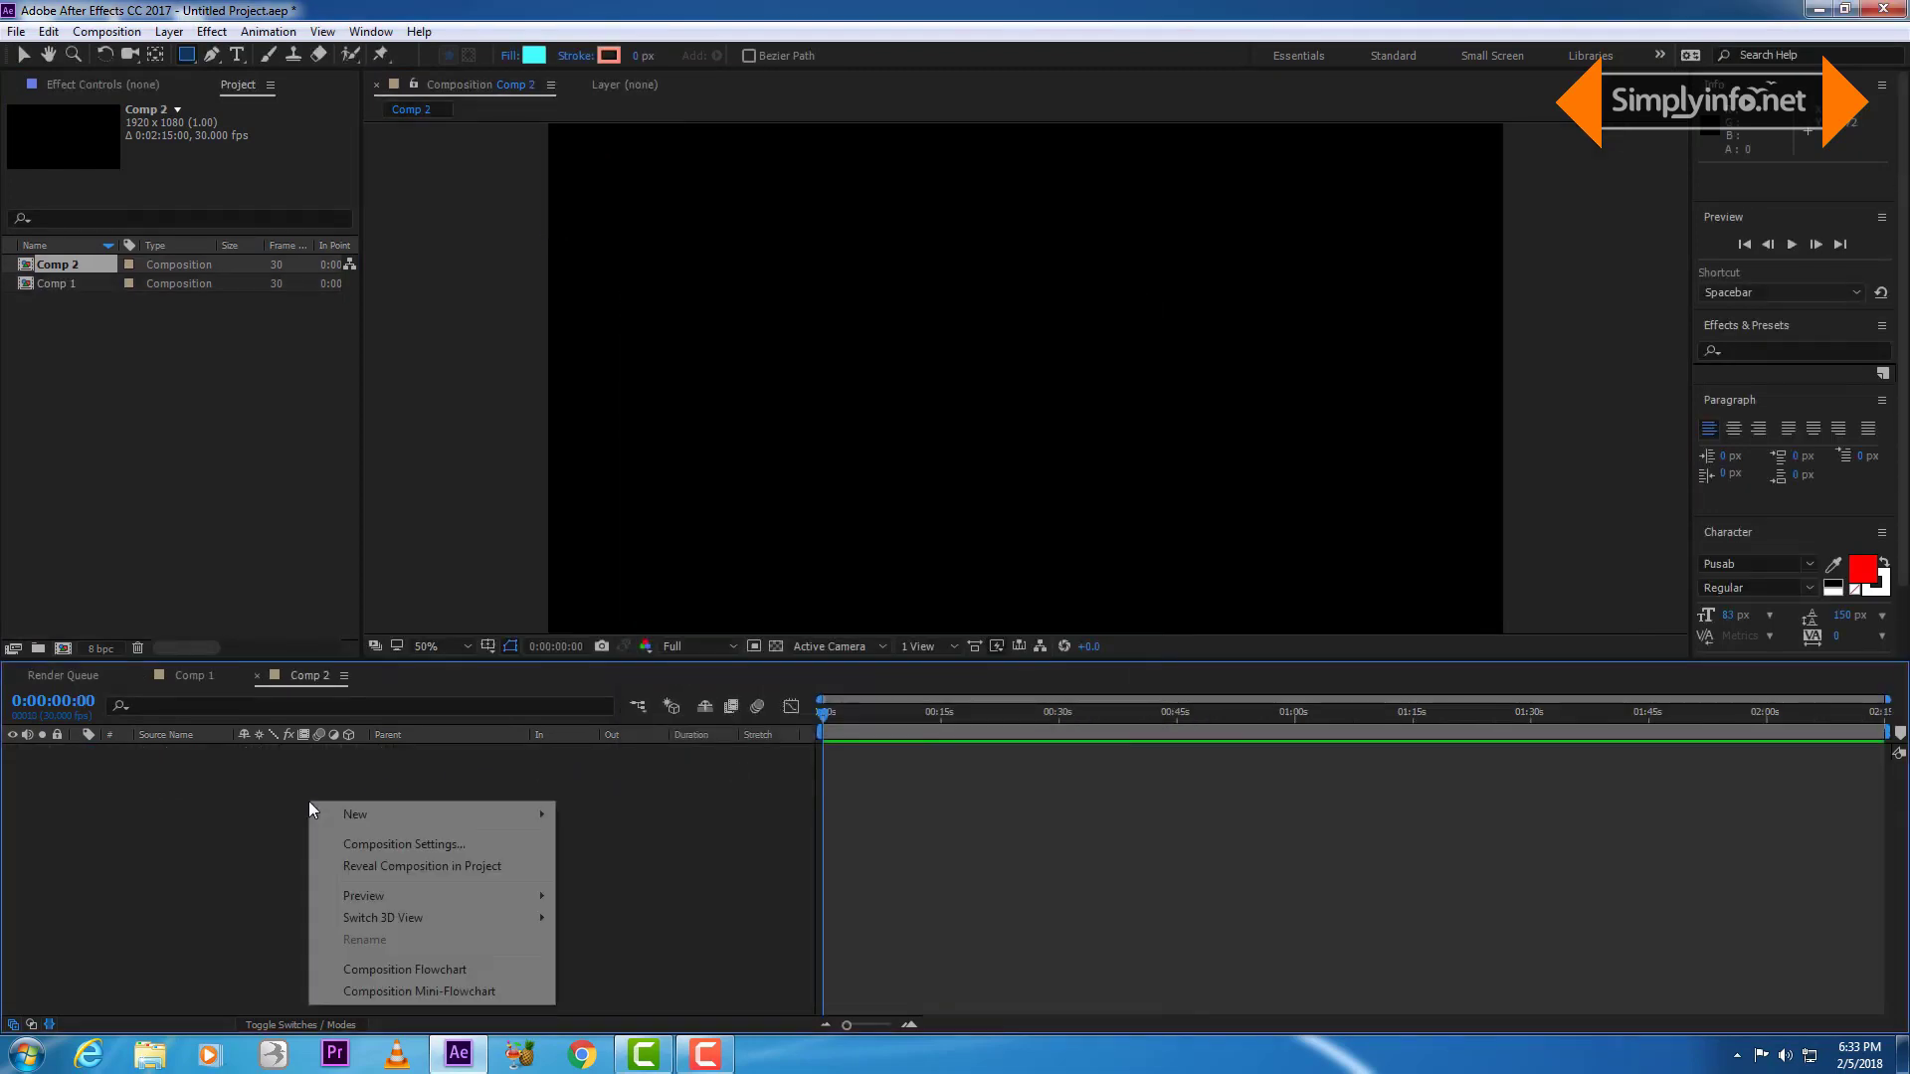
mouse_move(375, 815)
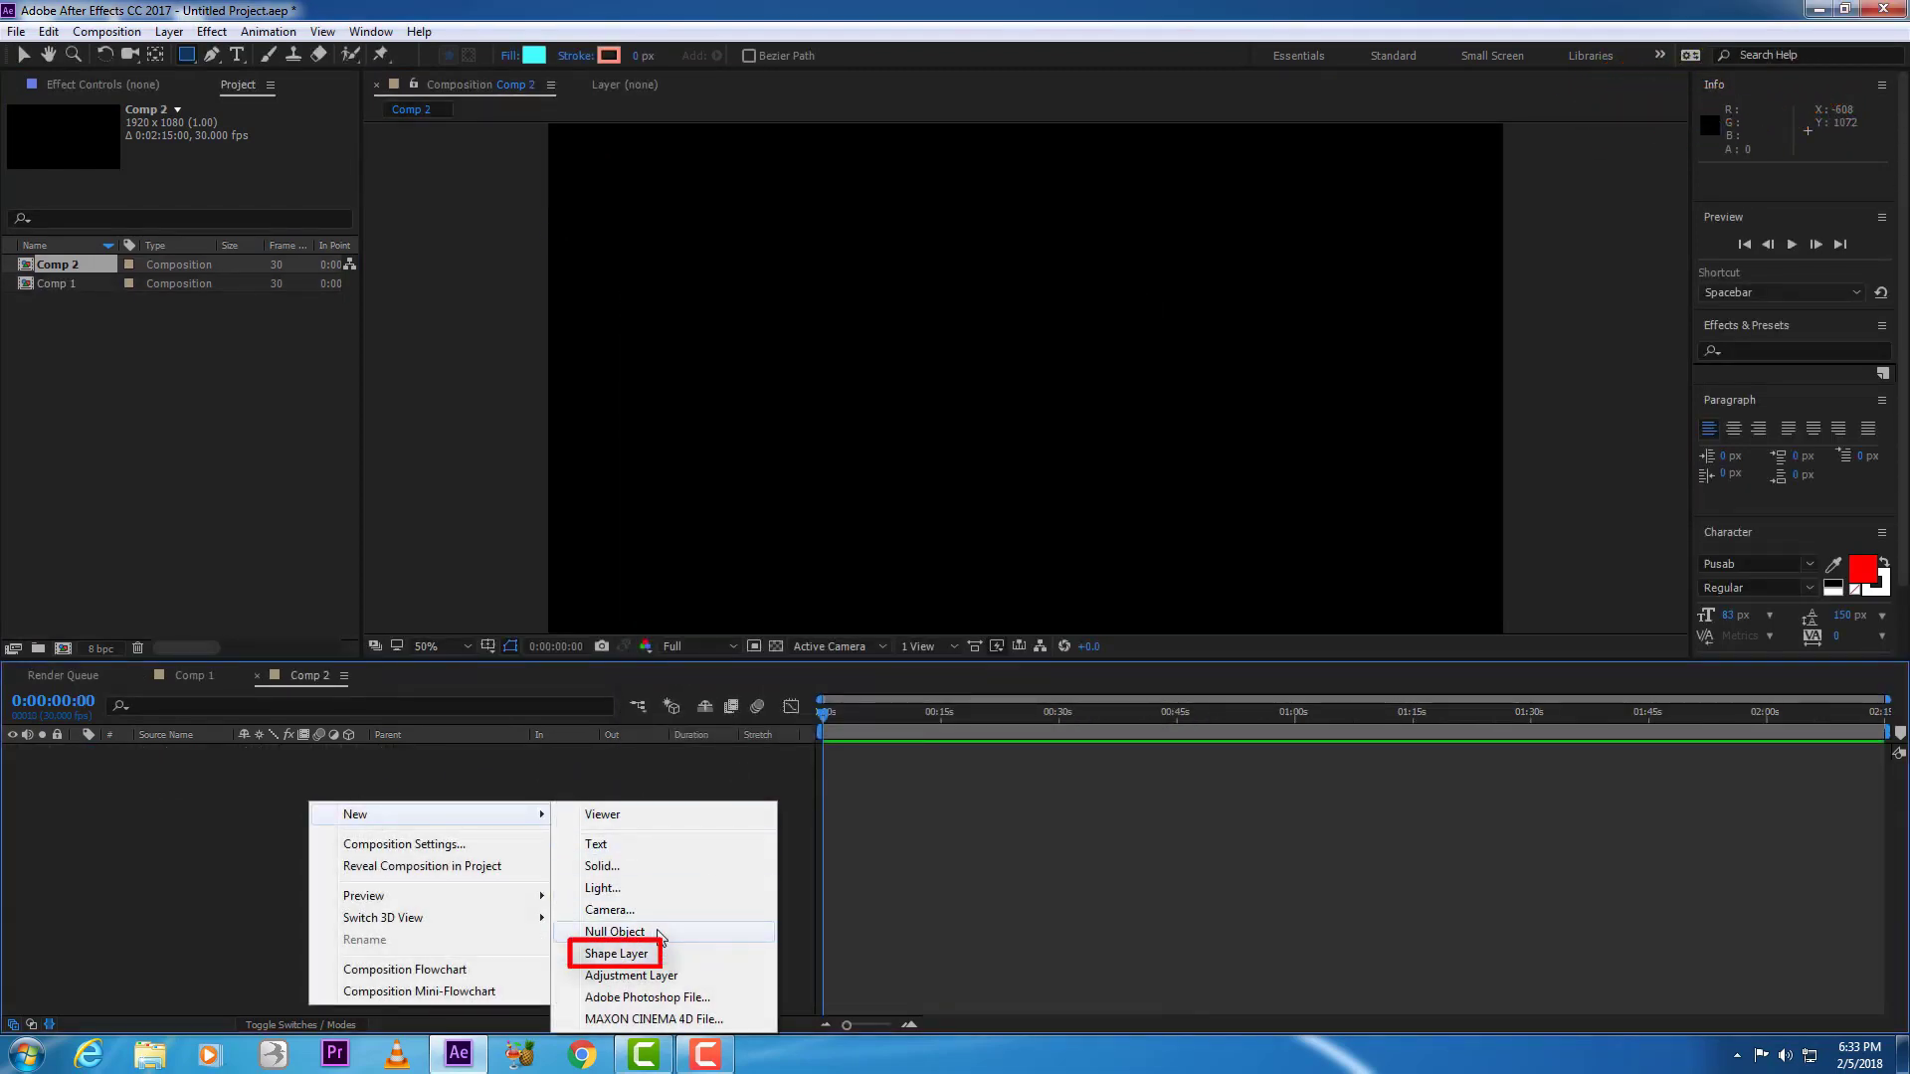
click(637, 961)
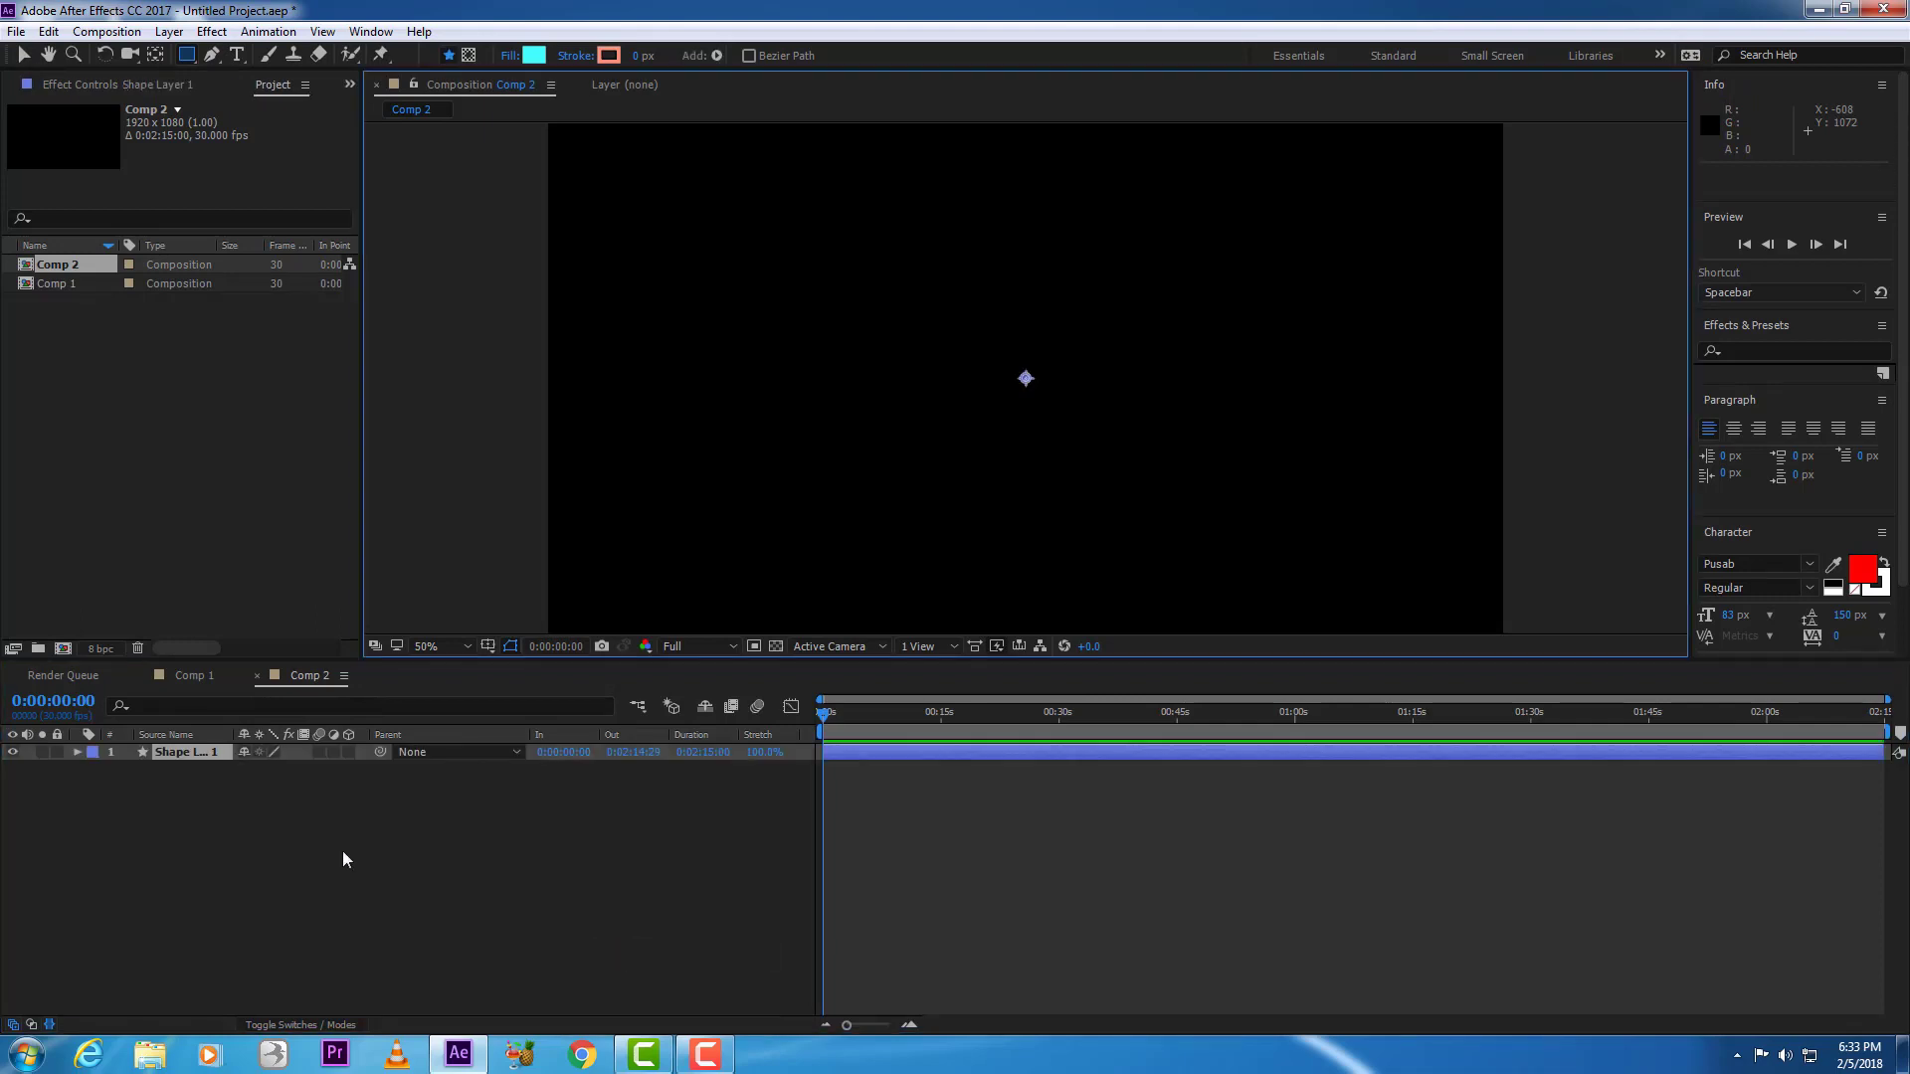
- Add an Ellipse, a Fill and a Stroke to the shape layer, with a 4 px stroke width
click(716, 55)
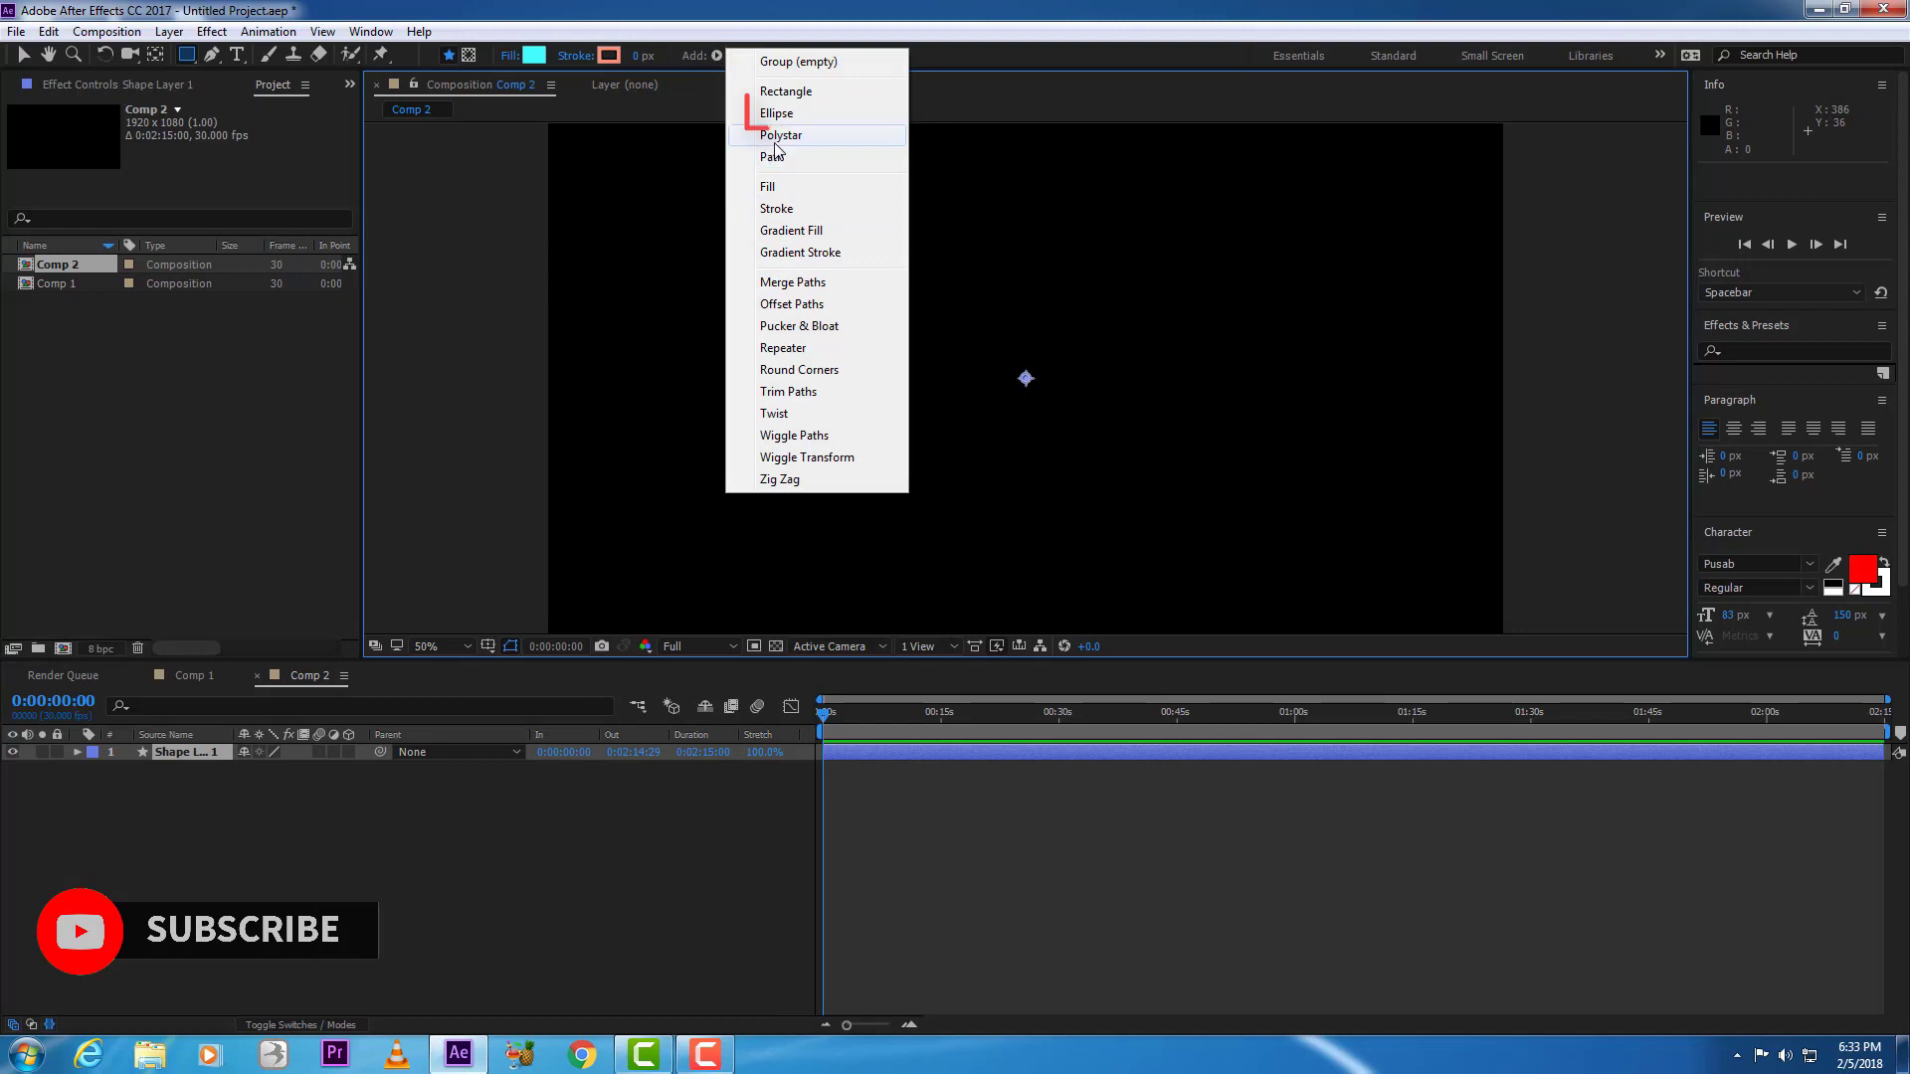
click(777, 112)
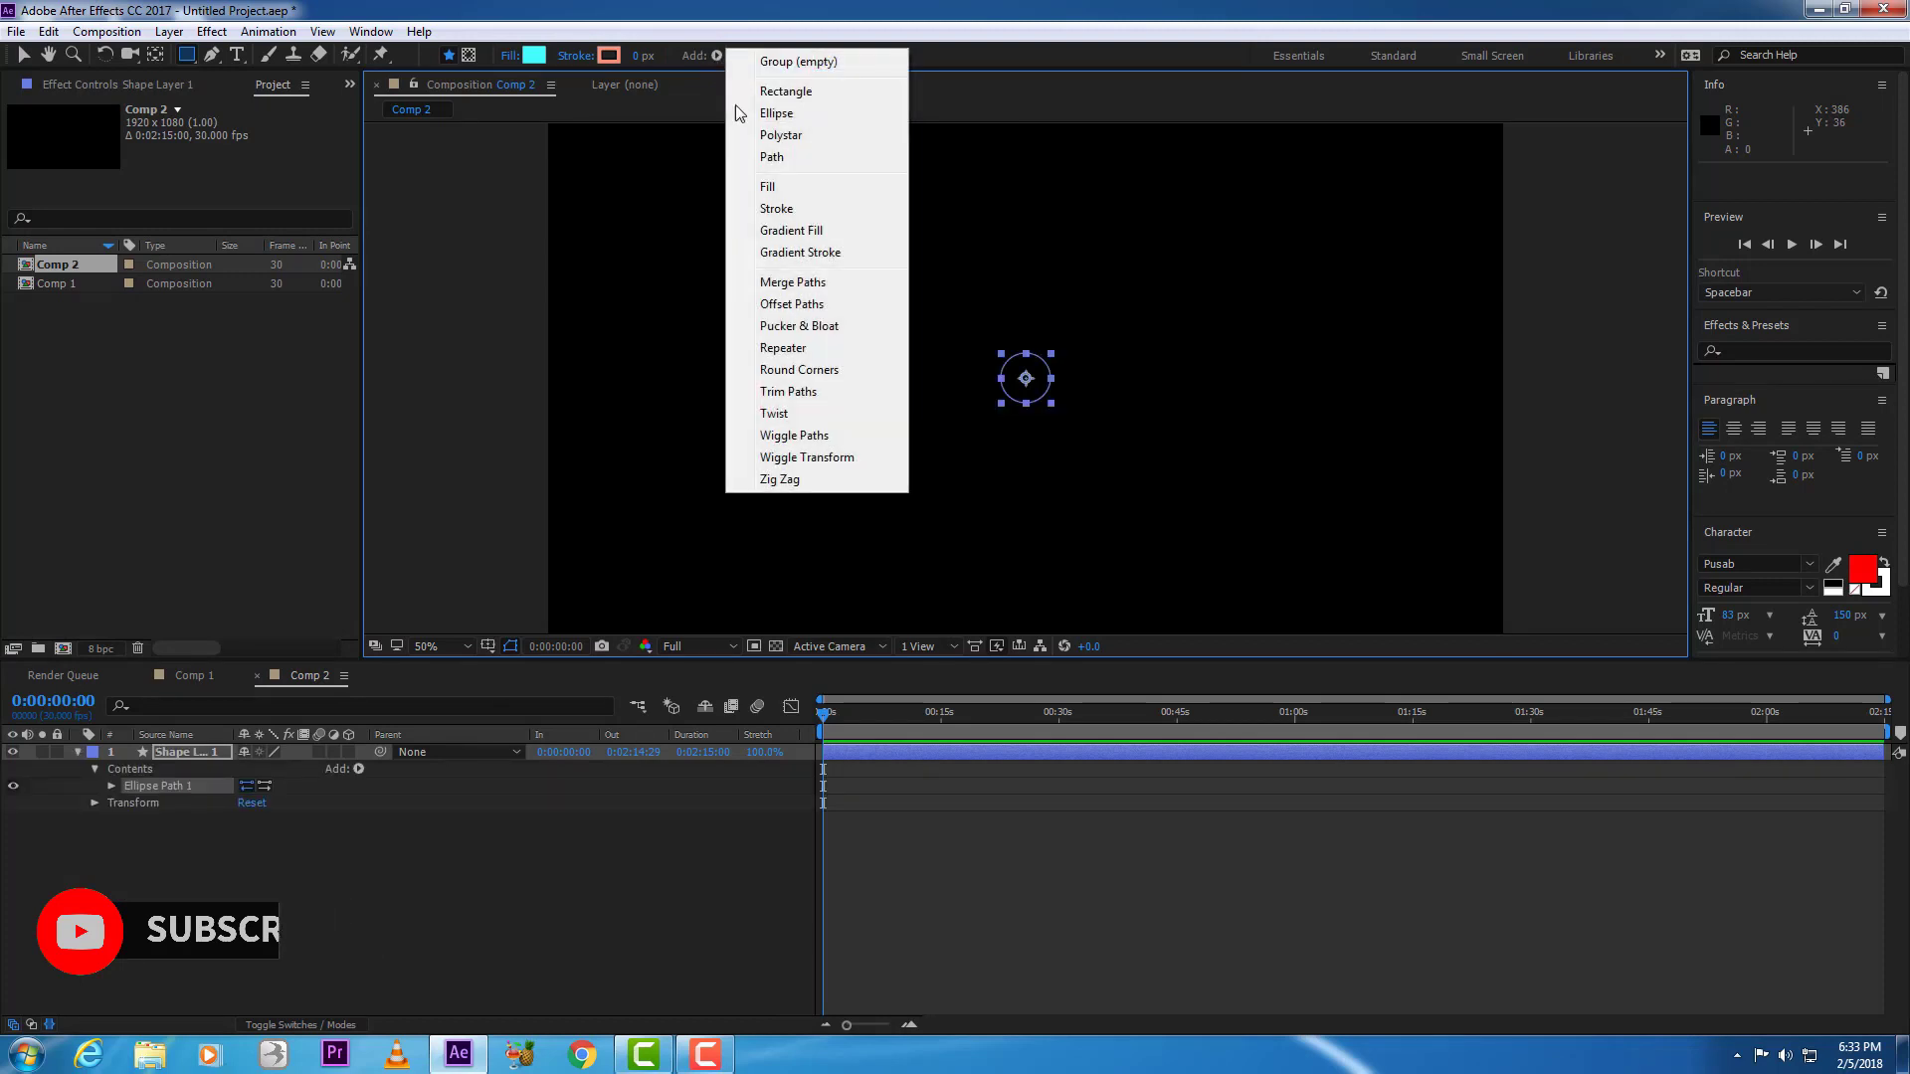
click(716, 56)
click(766, 186)
click(716, 56)
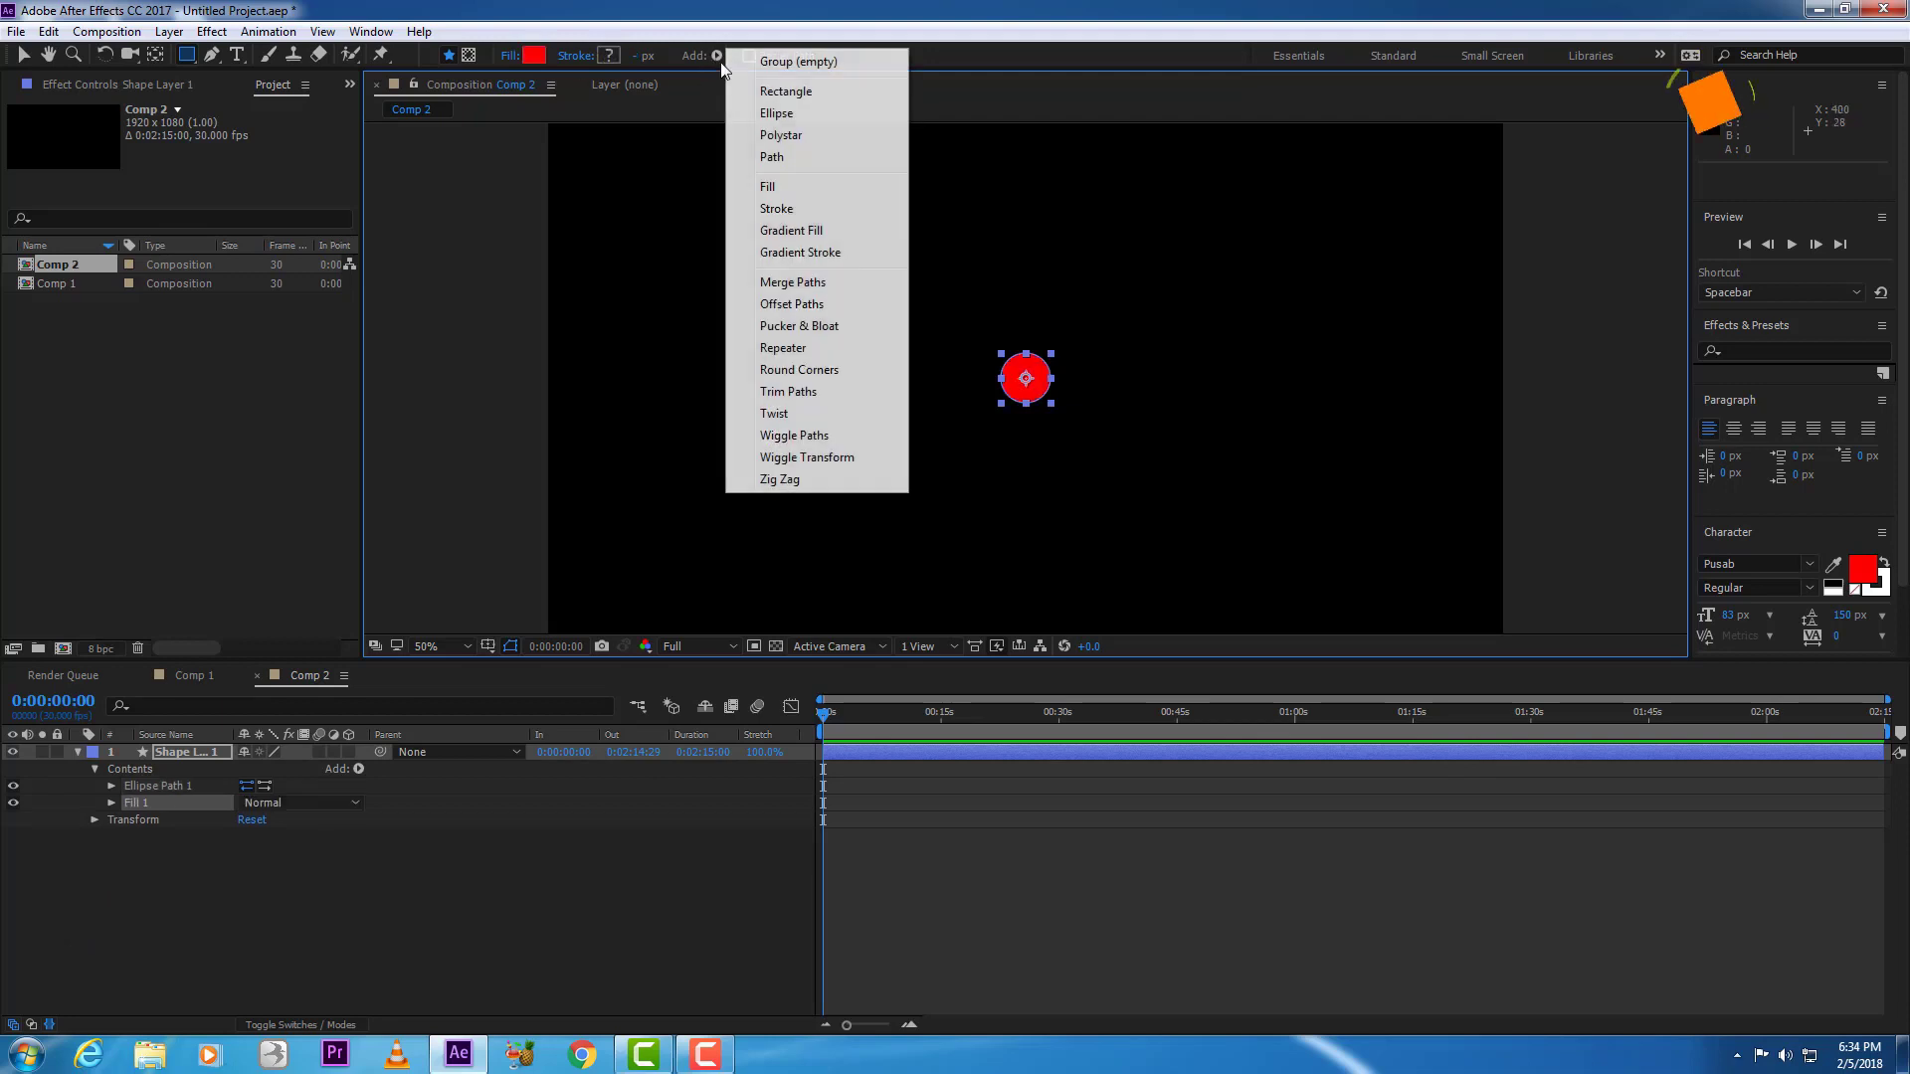
click(777, 209)
click(642, 55)
text(4)
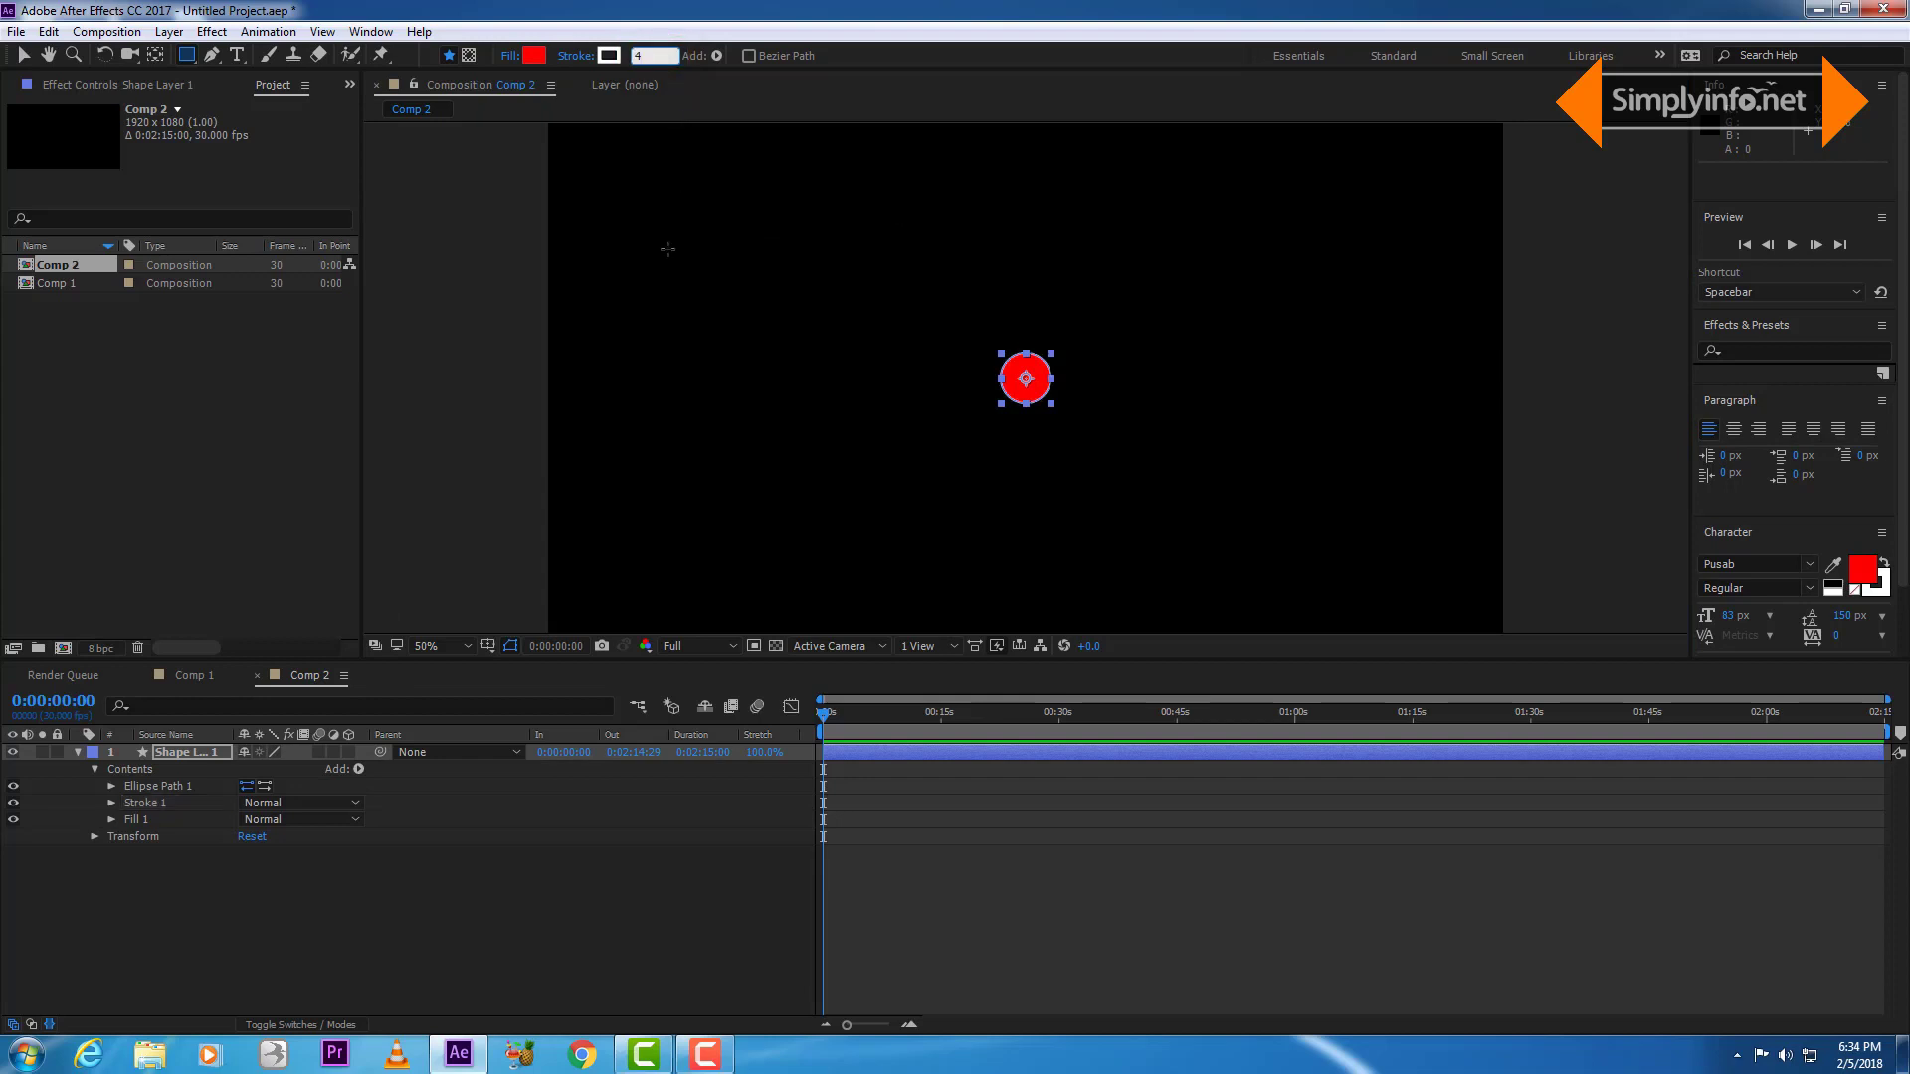
- Change the circle's fill colour to light cyan 5FEFFC
click(535, 55)
drag(574, 731, 576, 702)
click(450, 578)
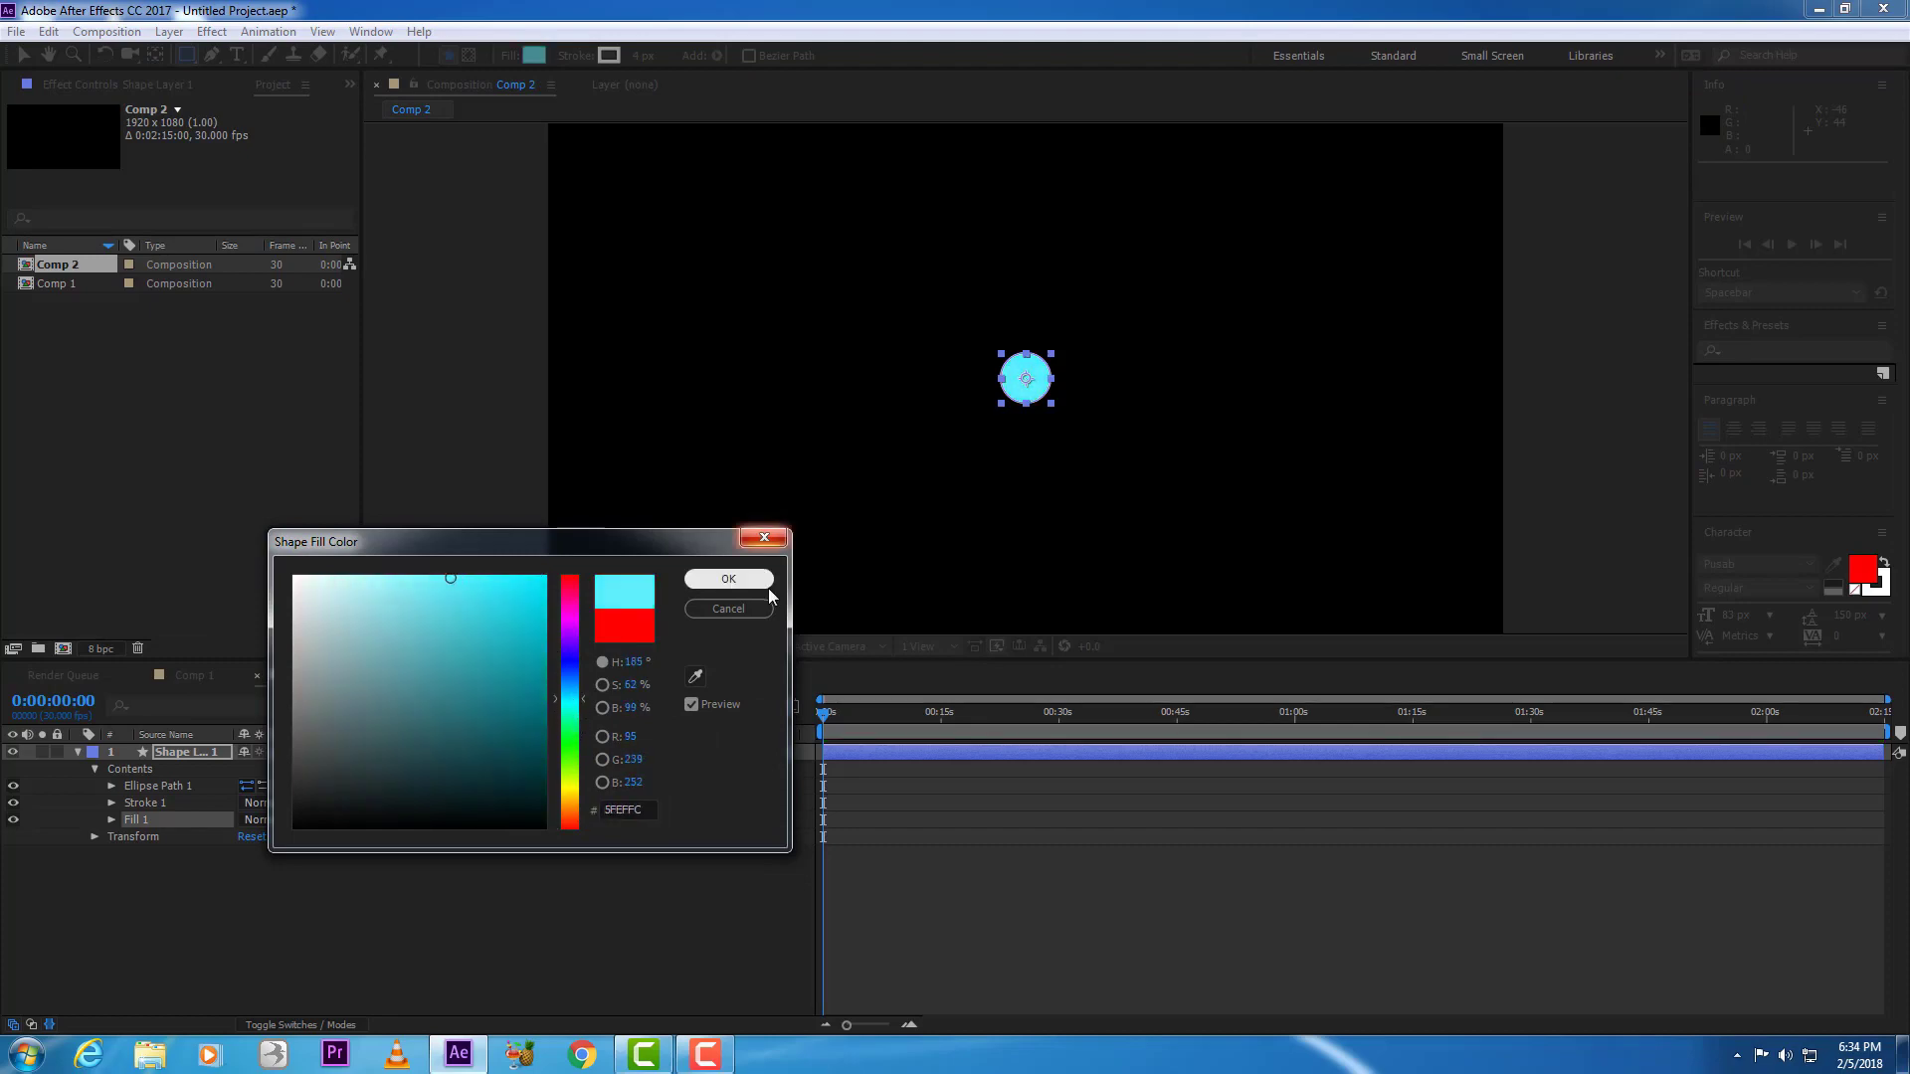
click(766, 582)
- Enlarge the ellipse to 187 × 187 and set a Position keyframe at 0:00:00:00
click(111, 802)
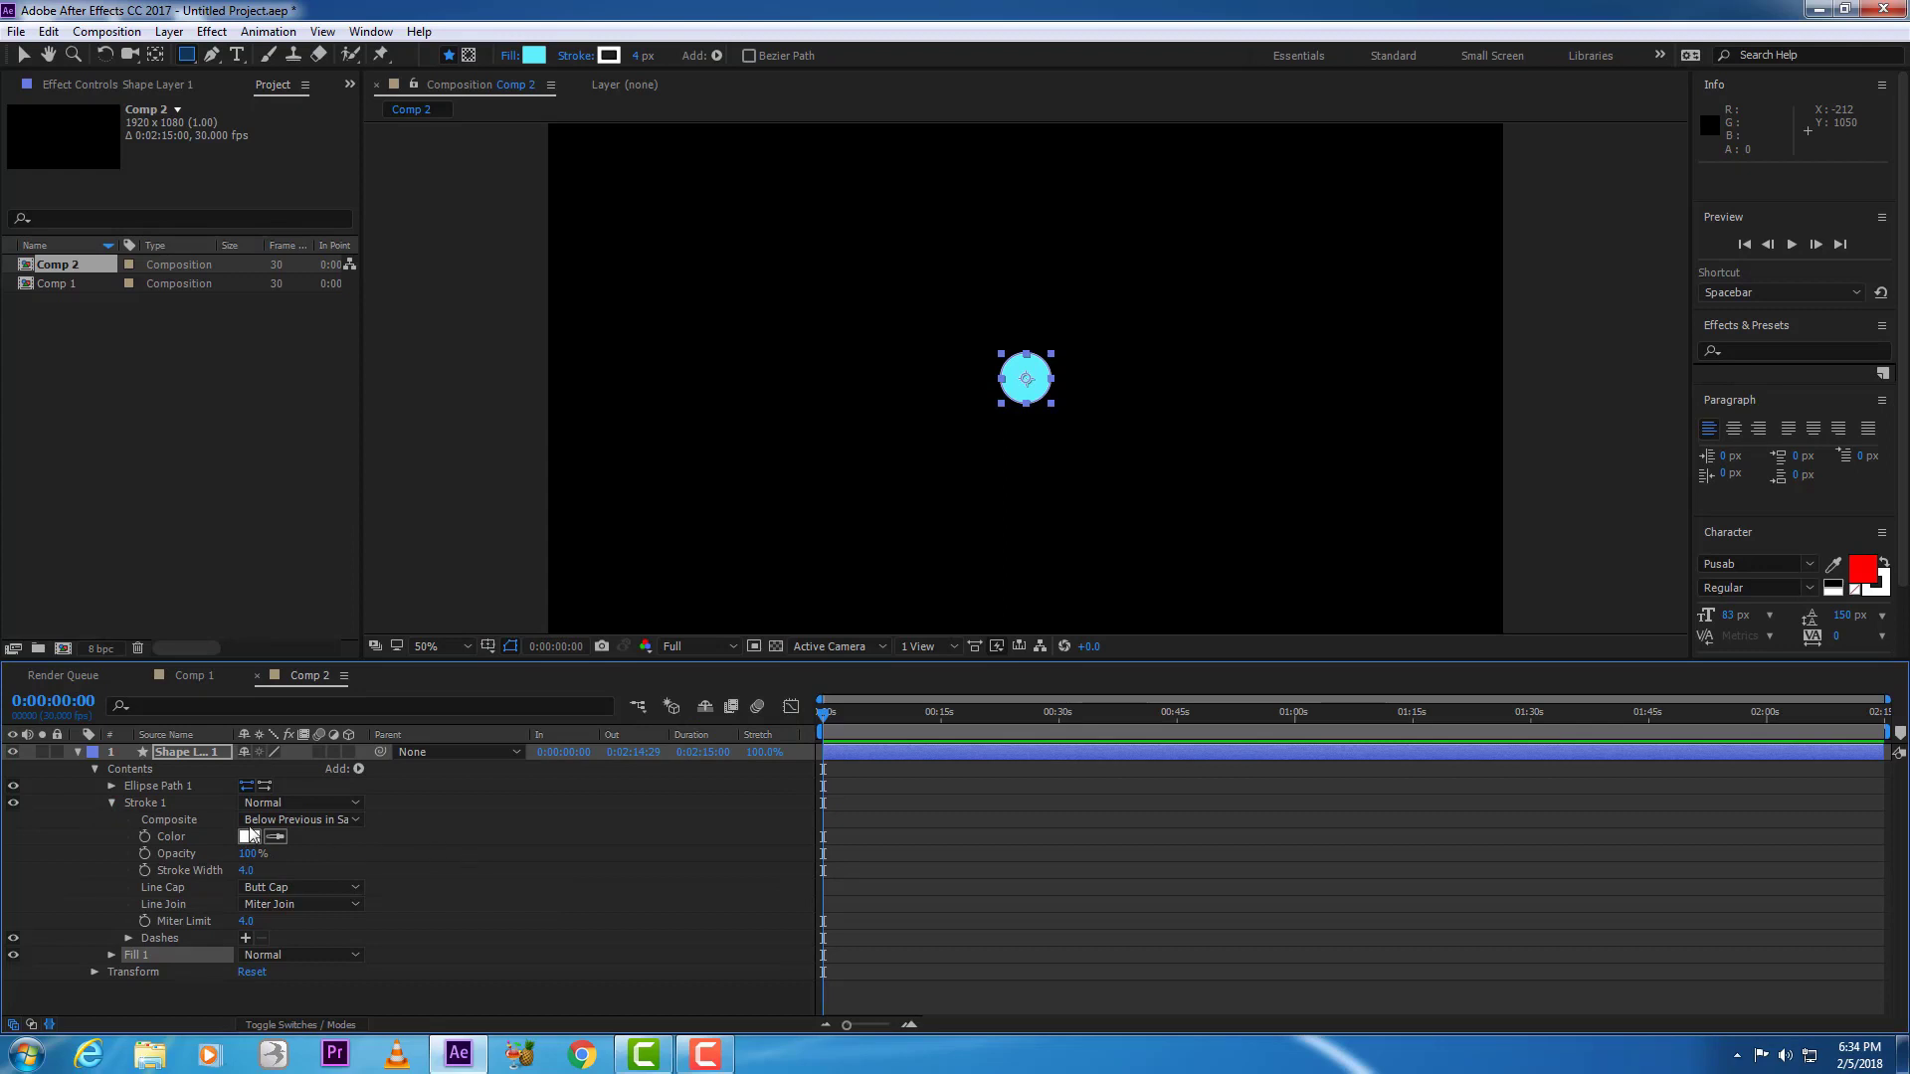
click(112, 802)
click(110, 785)
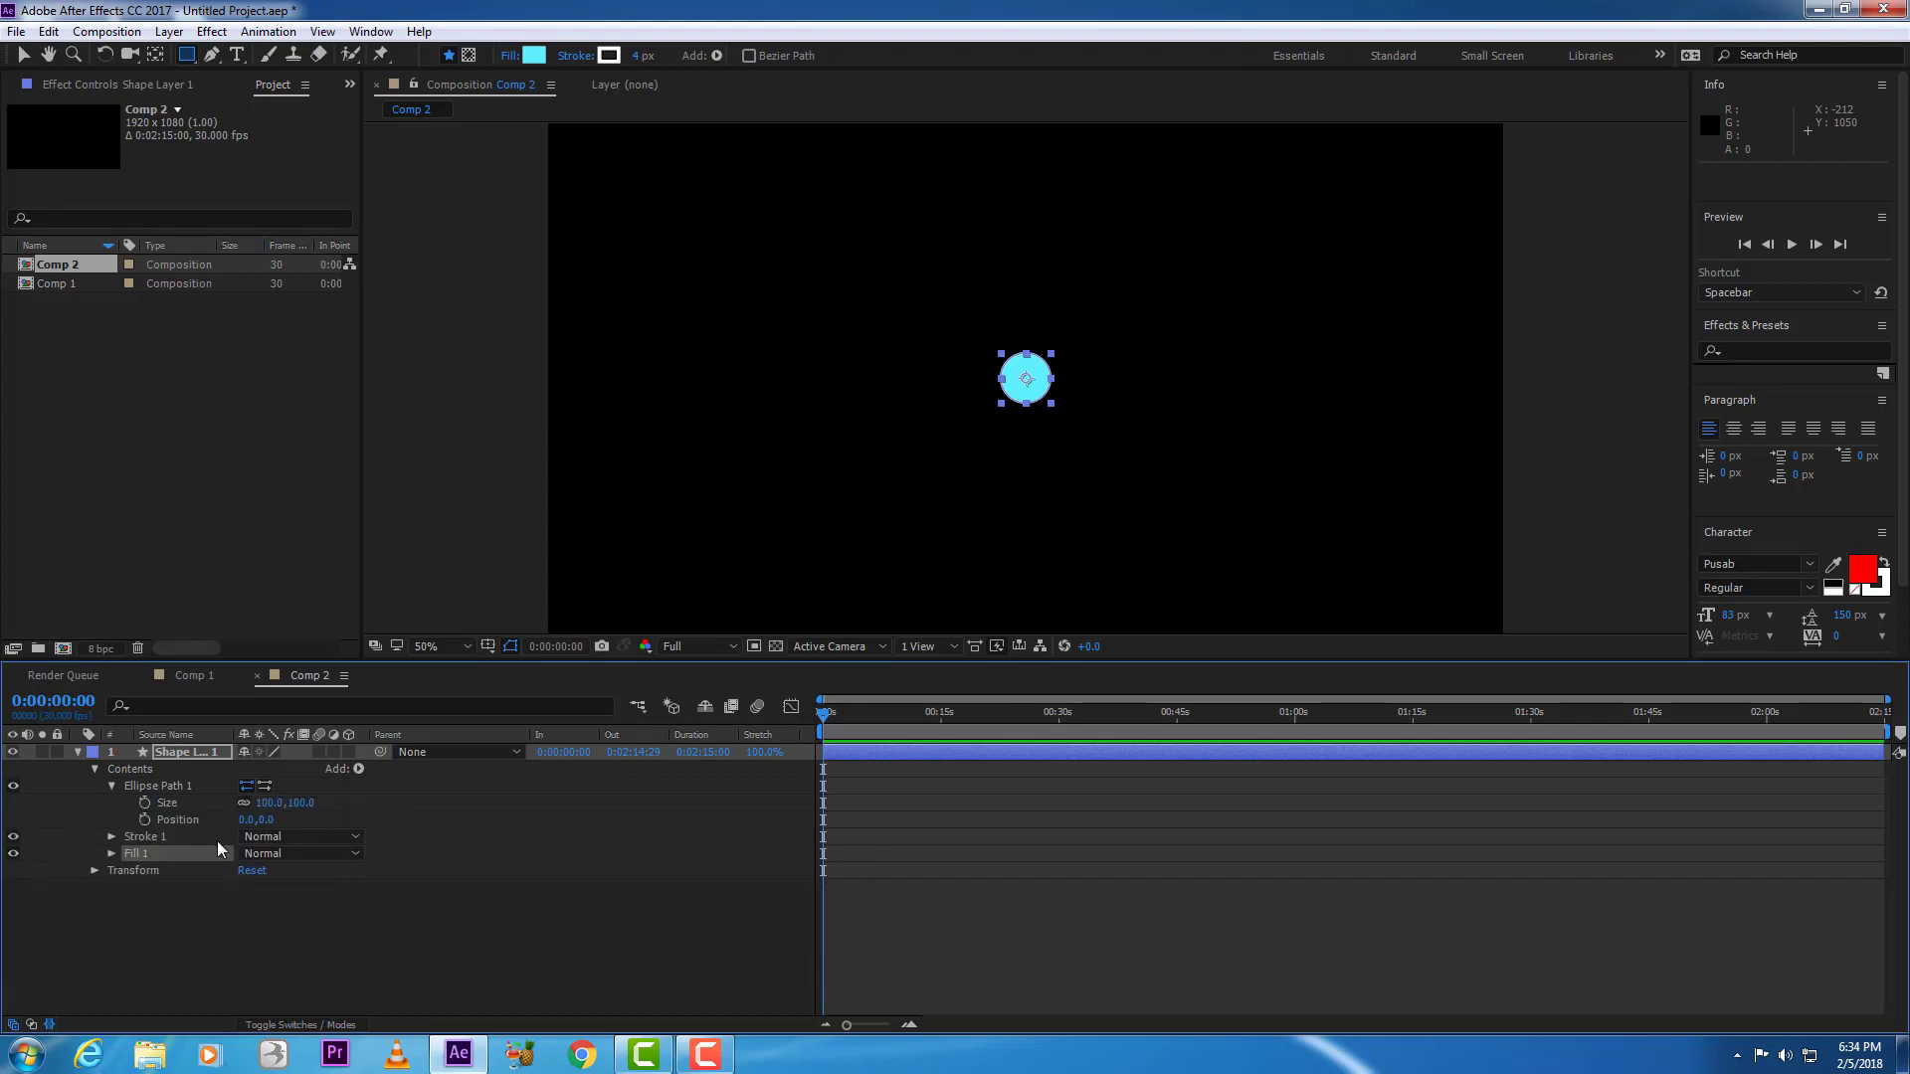
drag(265, 802, 352, 803)
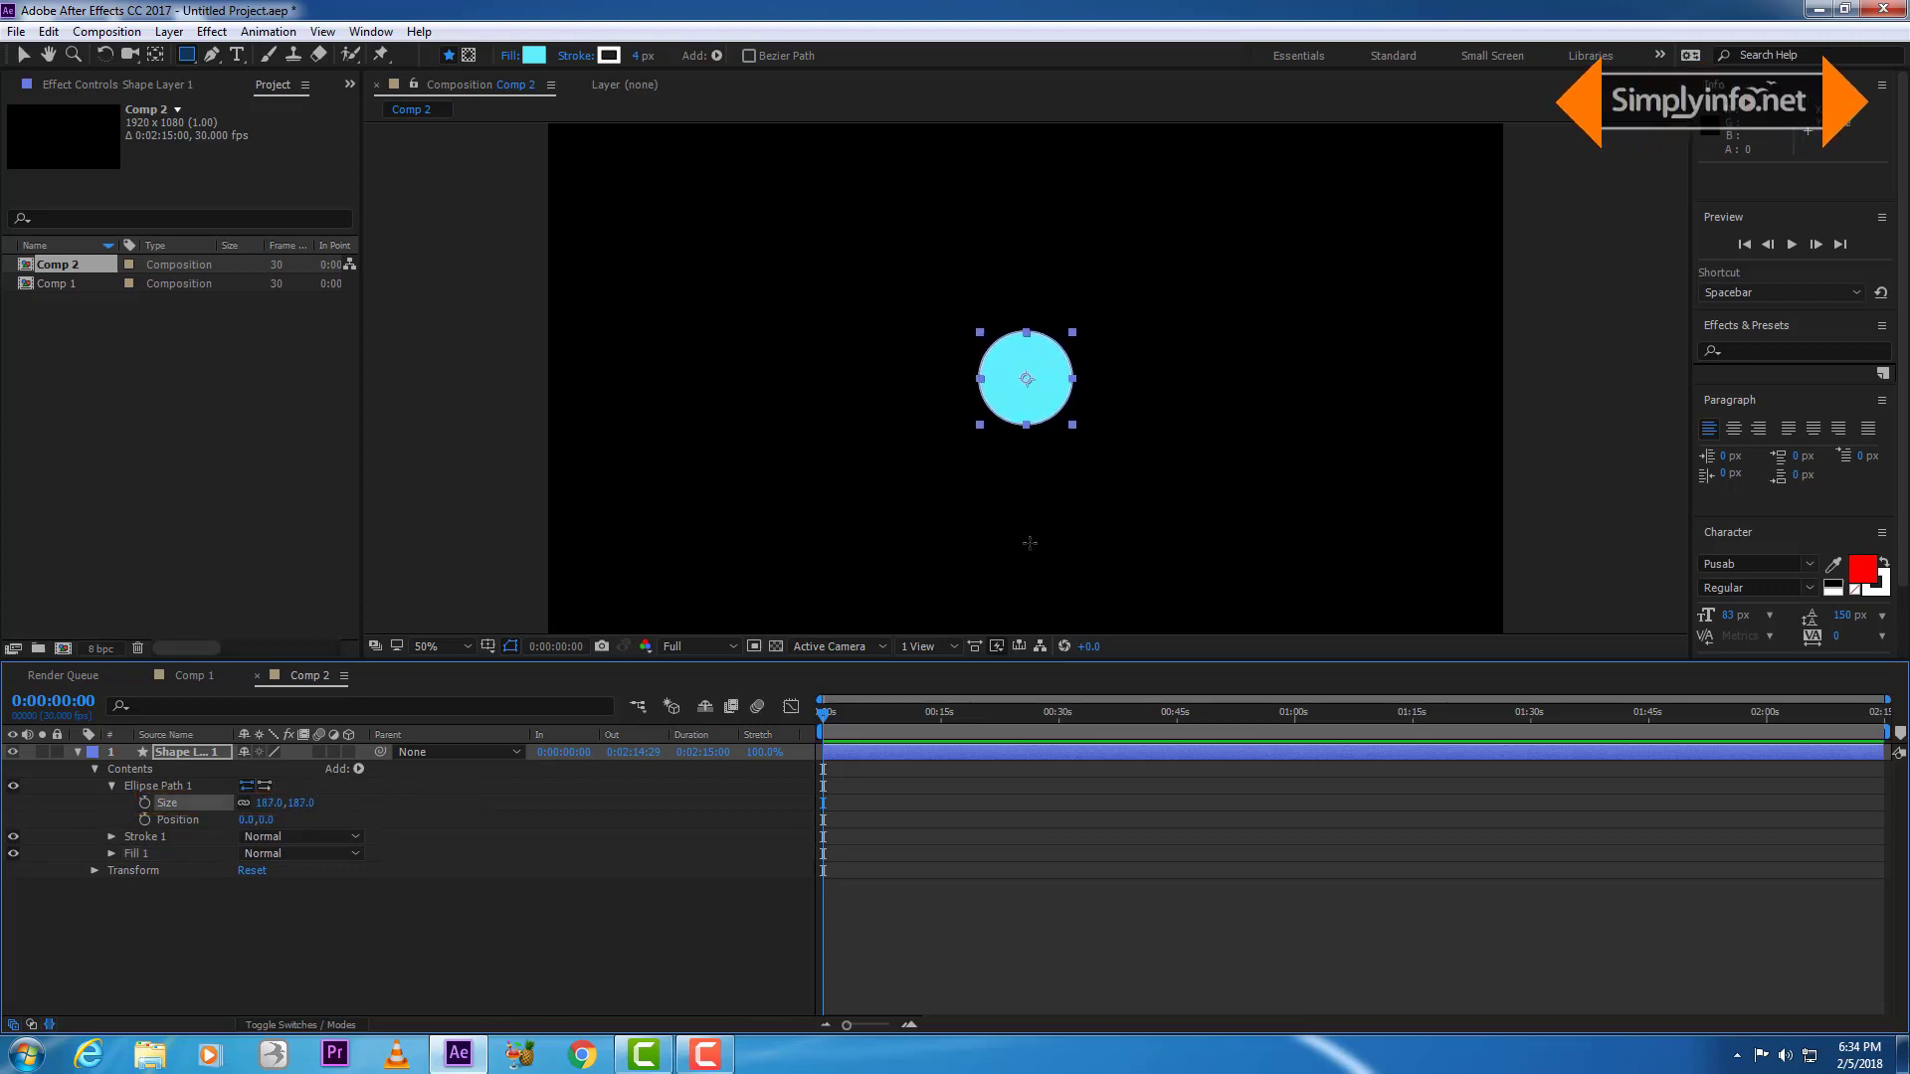
click(95, 871)
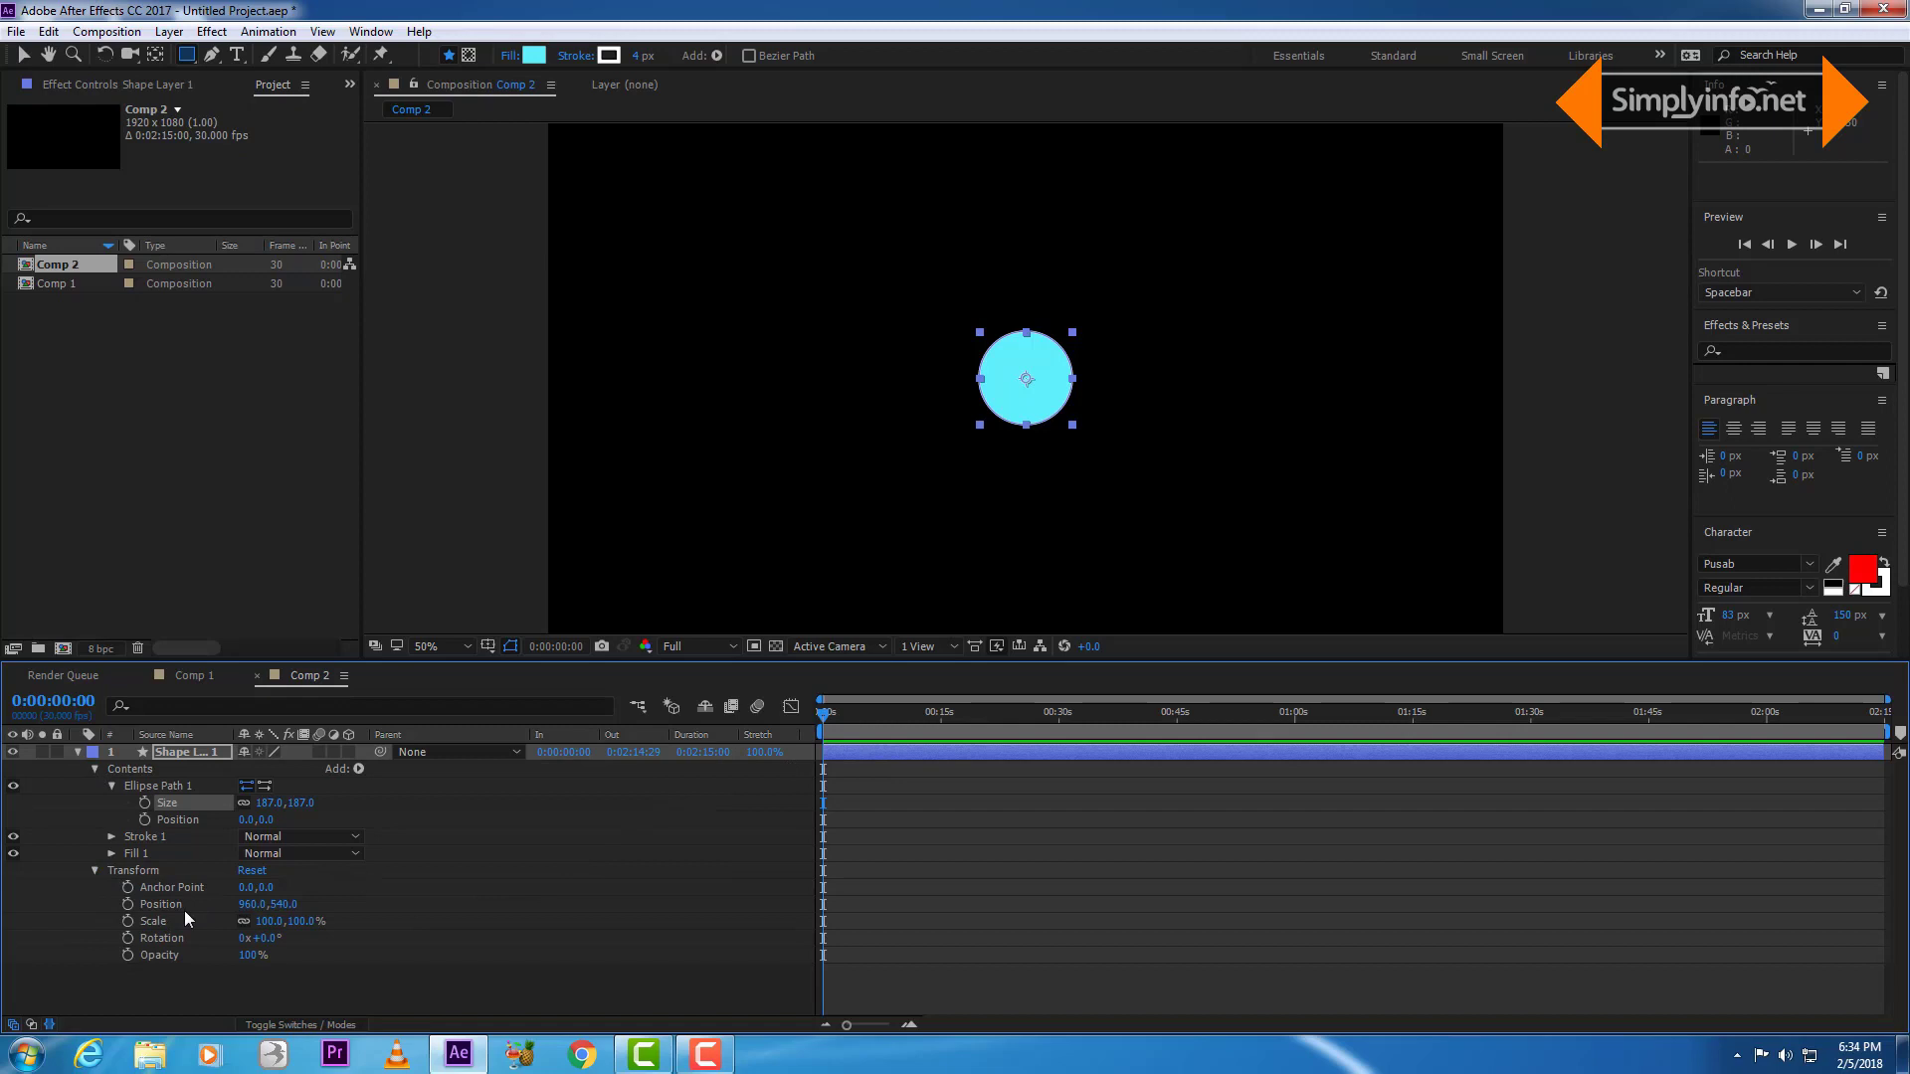
click(128, 904)
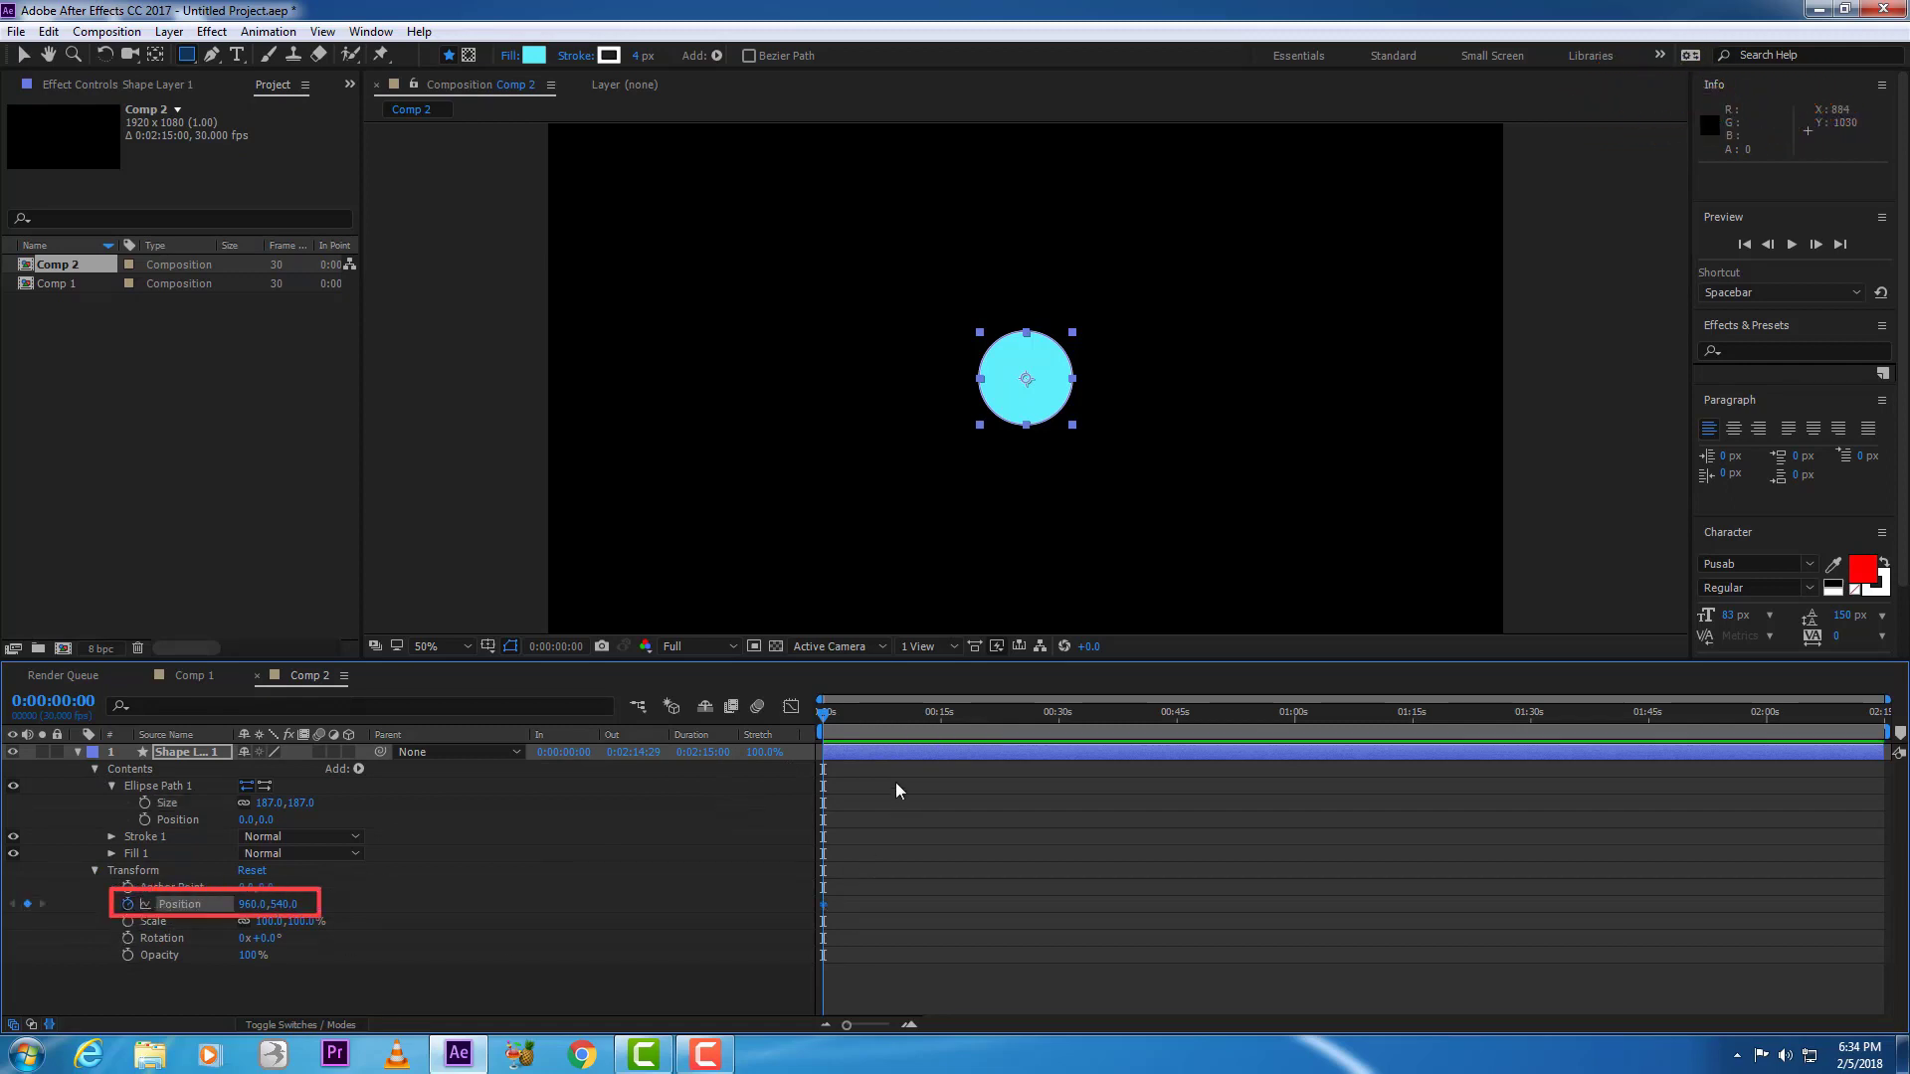
- At the first frame, move the circle off-screen to the top-left
drag(846, 1025, 885, 1024)
click(833, 712)
drag(852, 712, 909, 714)
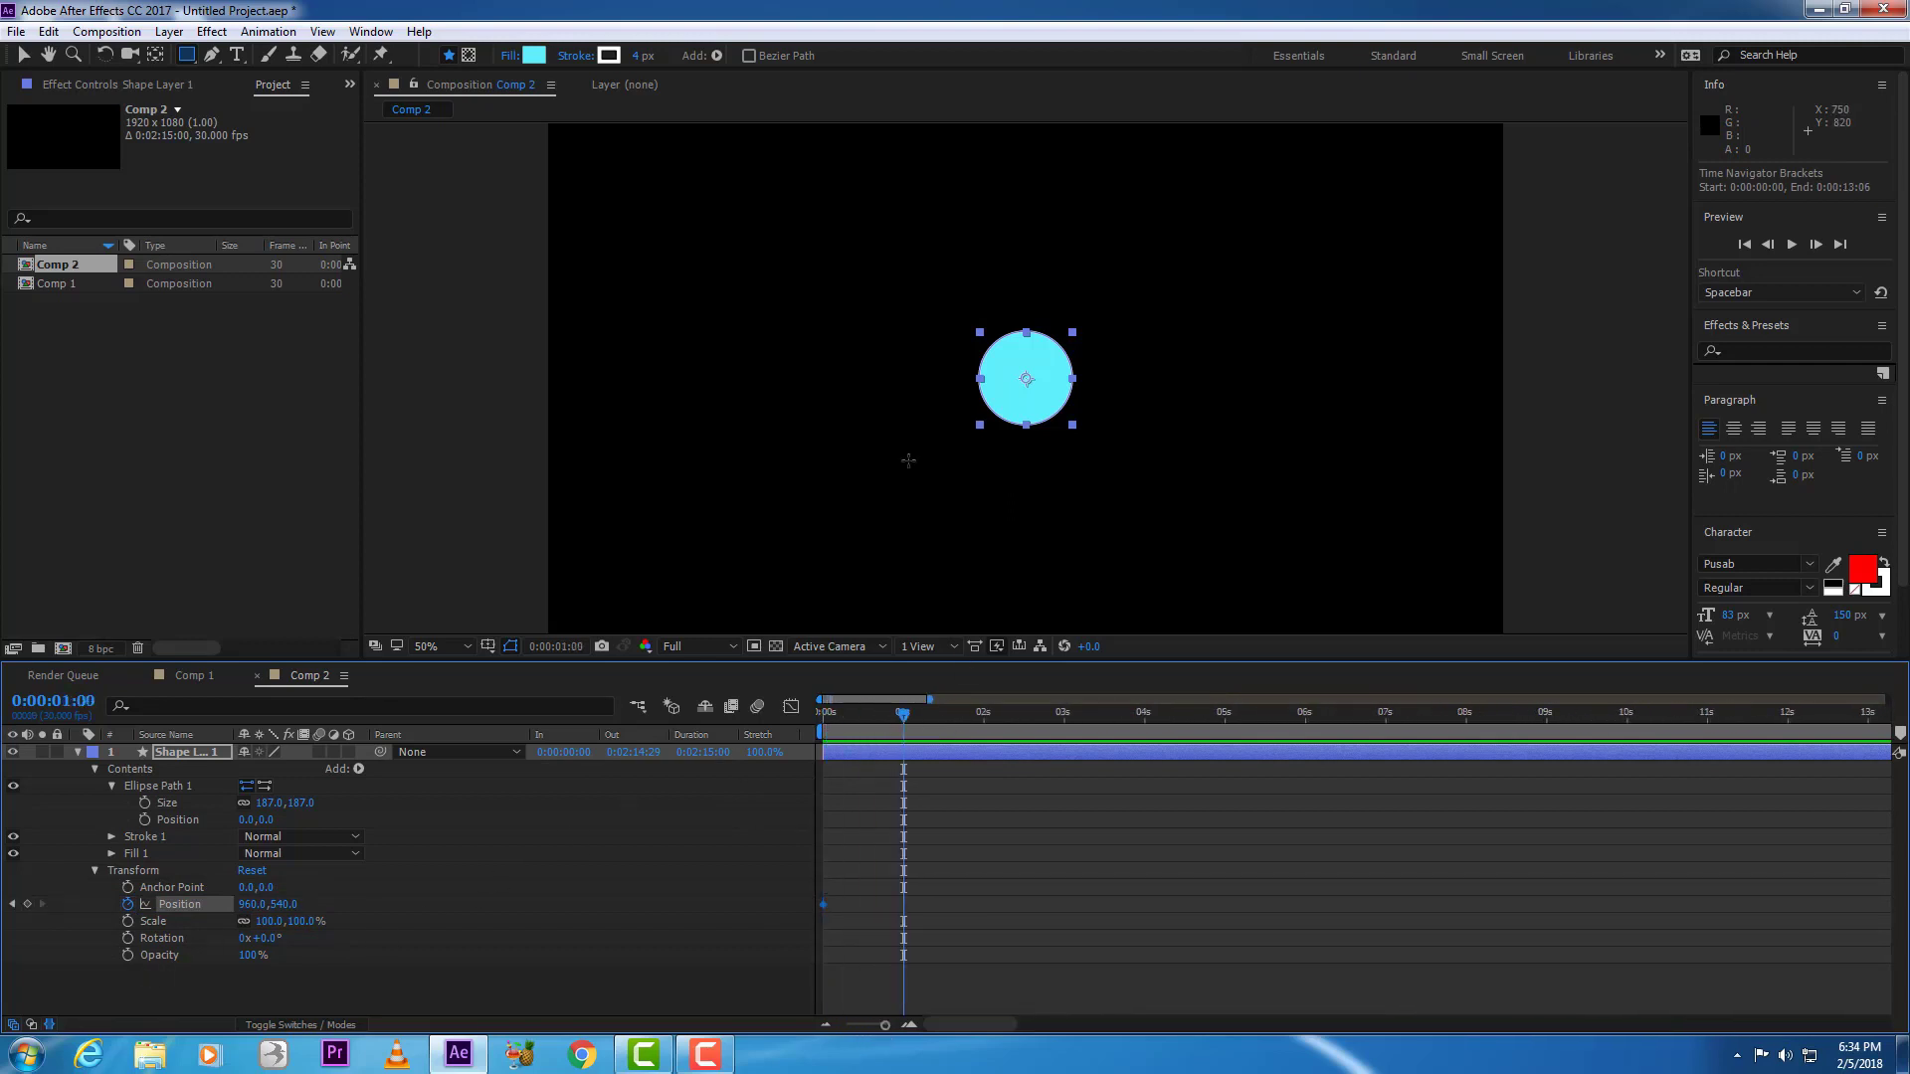
key(v)
key(Home)
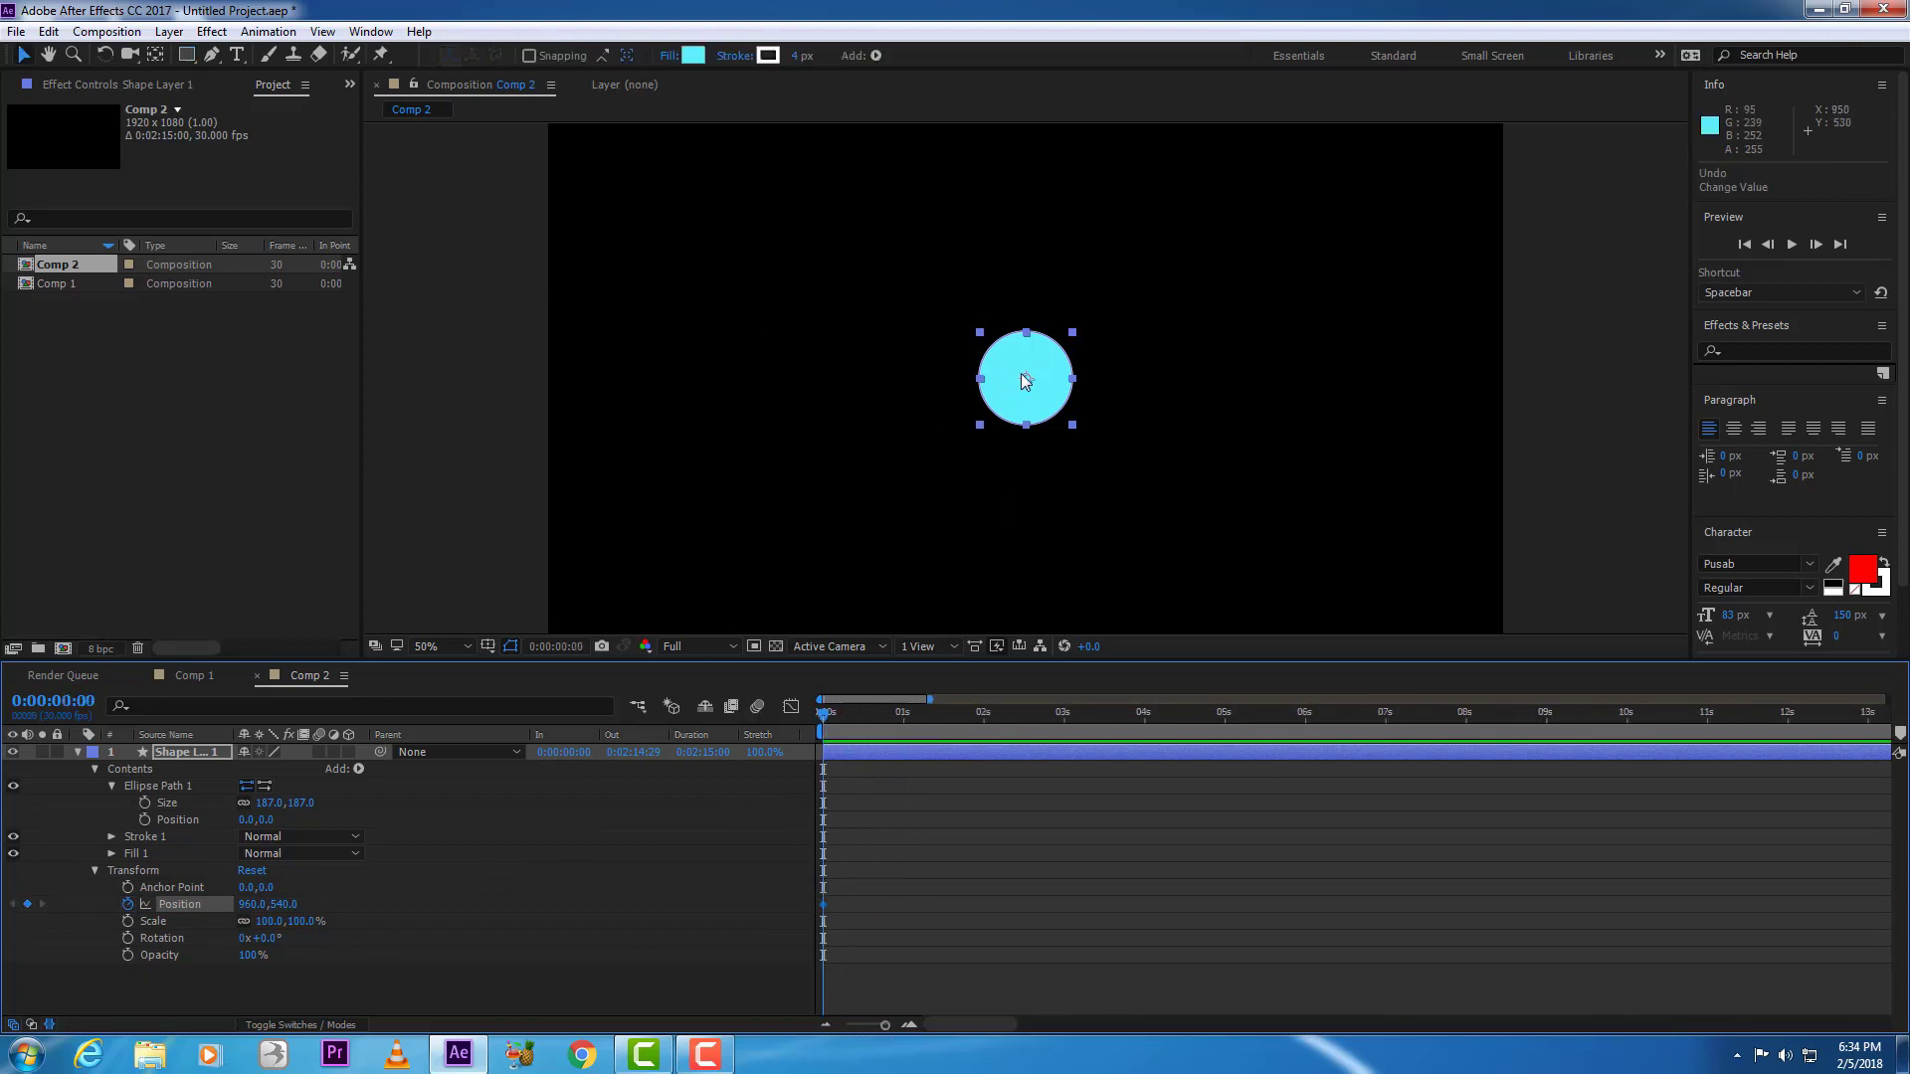
drag(1026, 381, 455, 203)
key(comma)
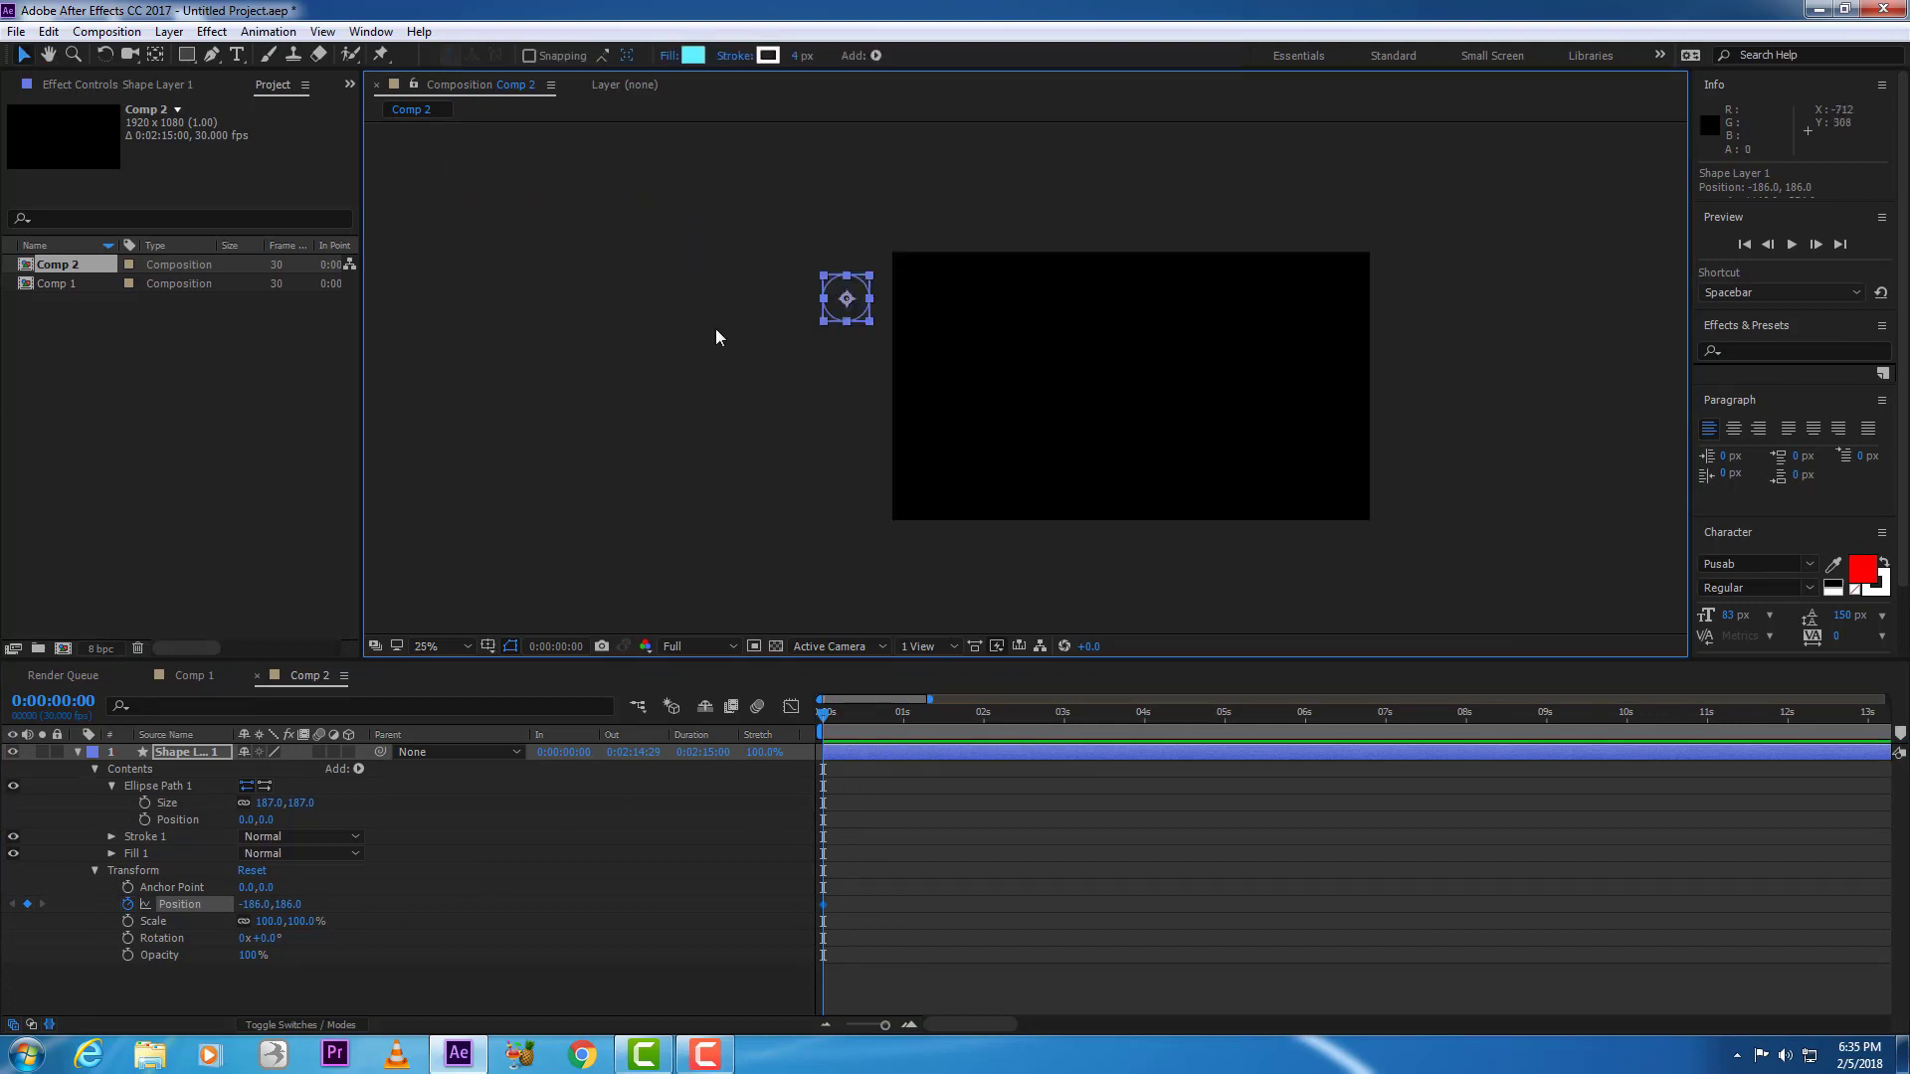
- Add positions at 1s low-left, 2s higher, 3s lower, and 4s off-screen right
click(830, 712)
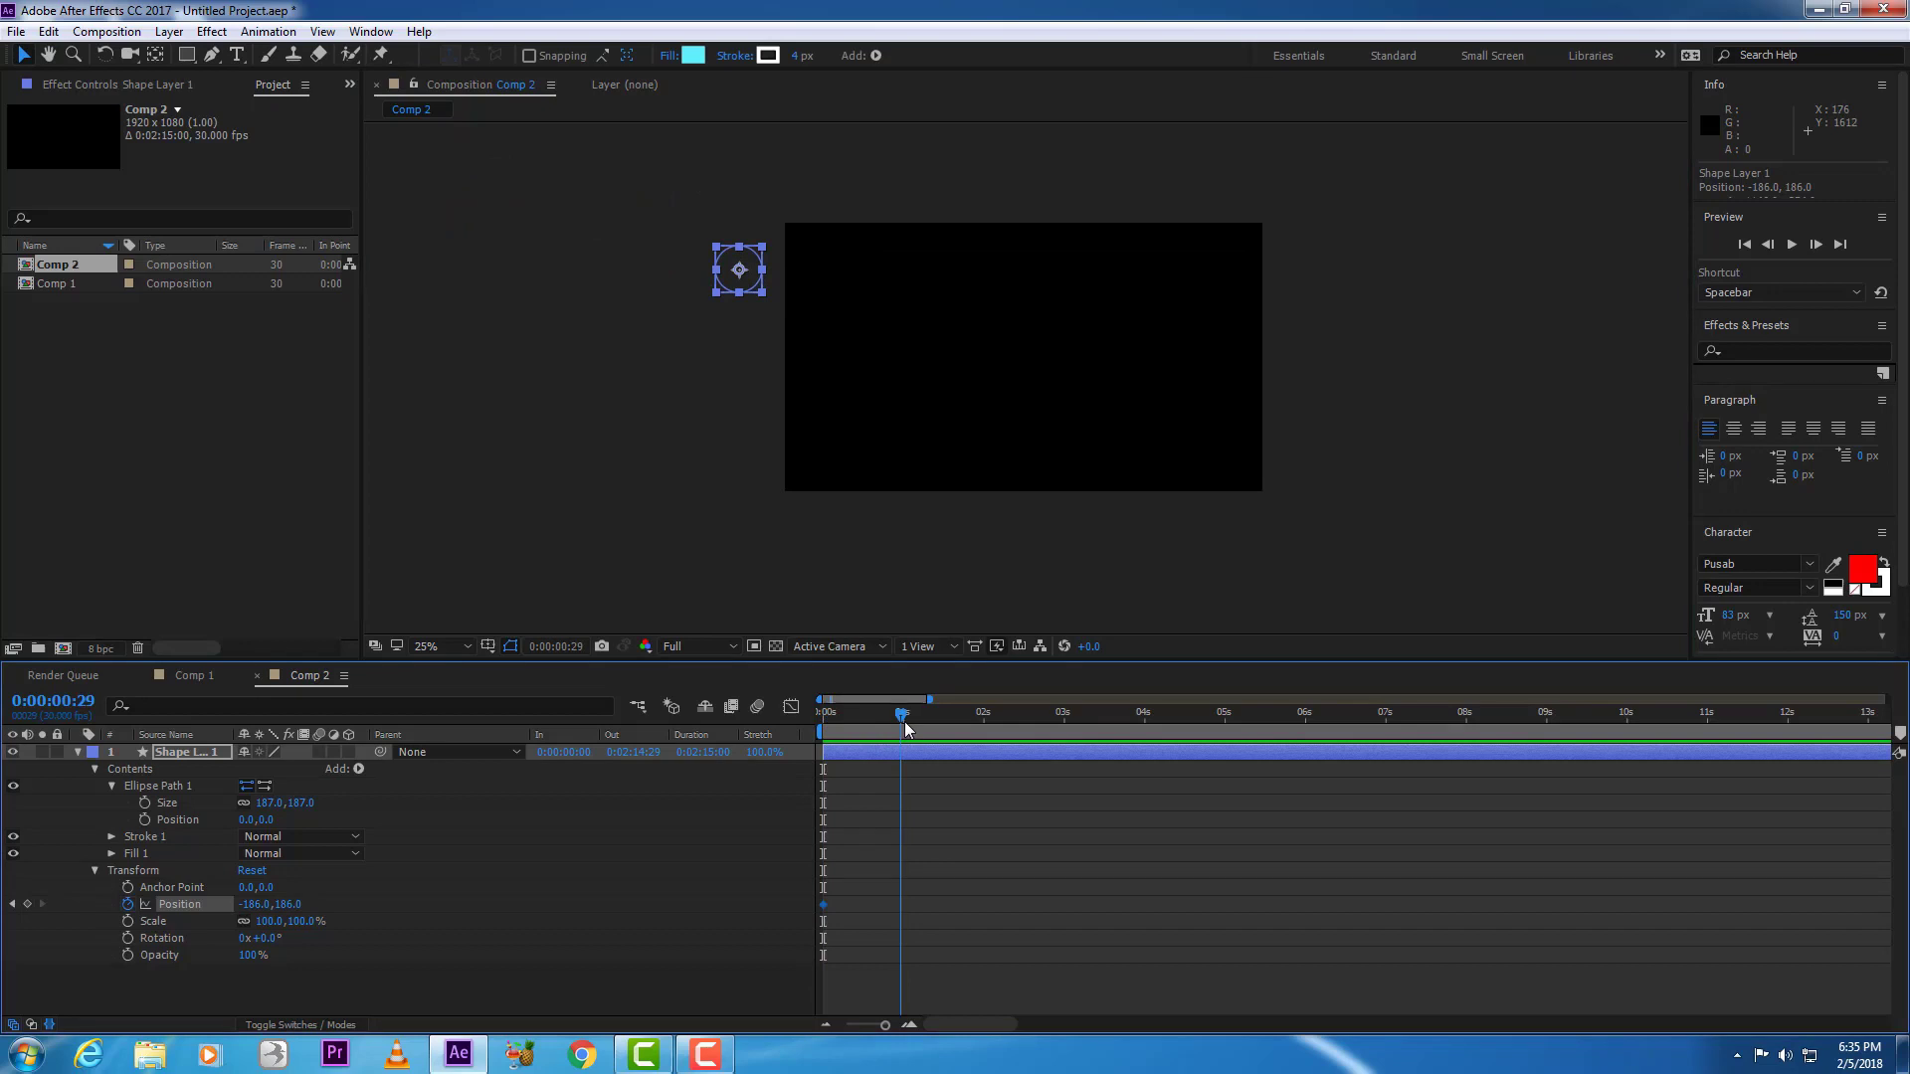
drag(768, 289, 896, 397)
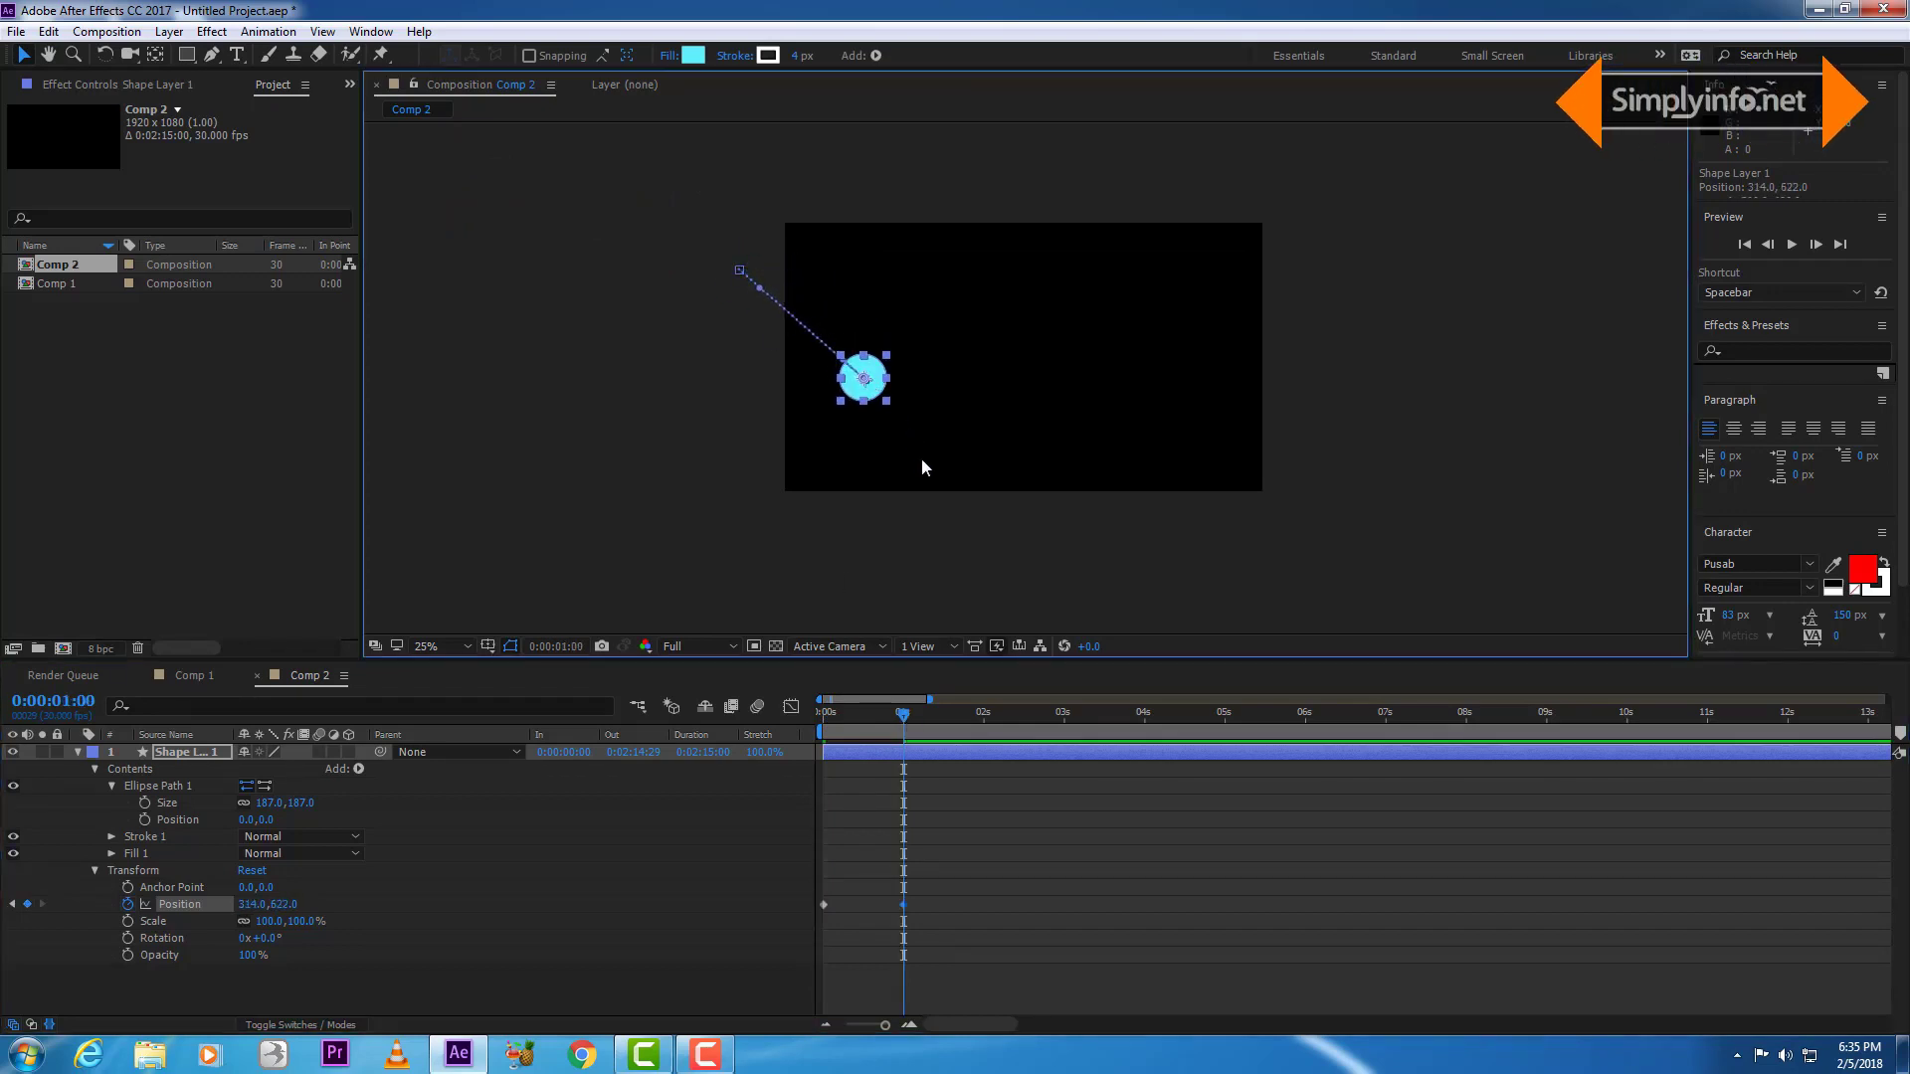
click(953, 714)
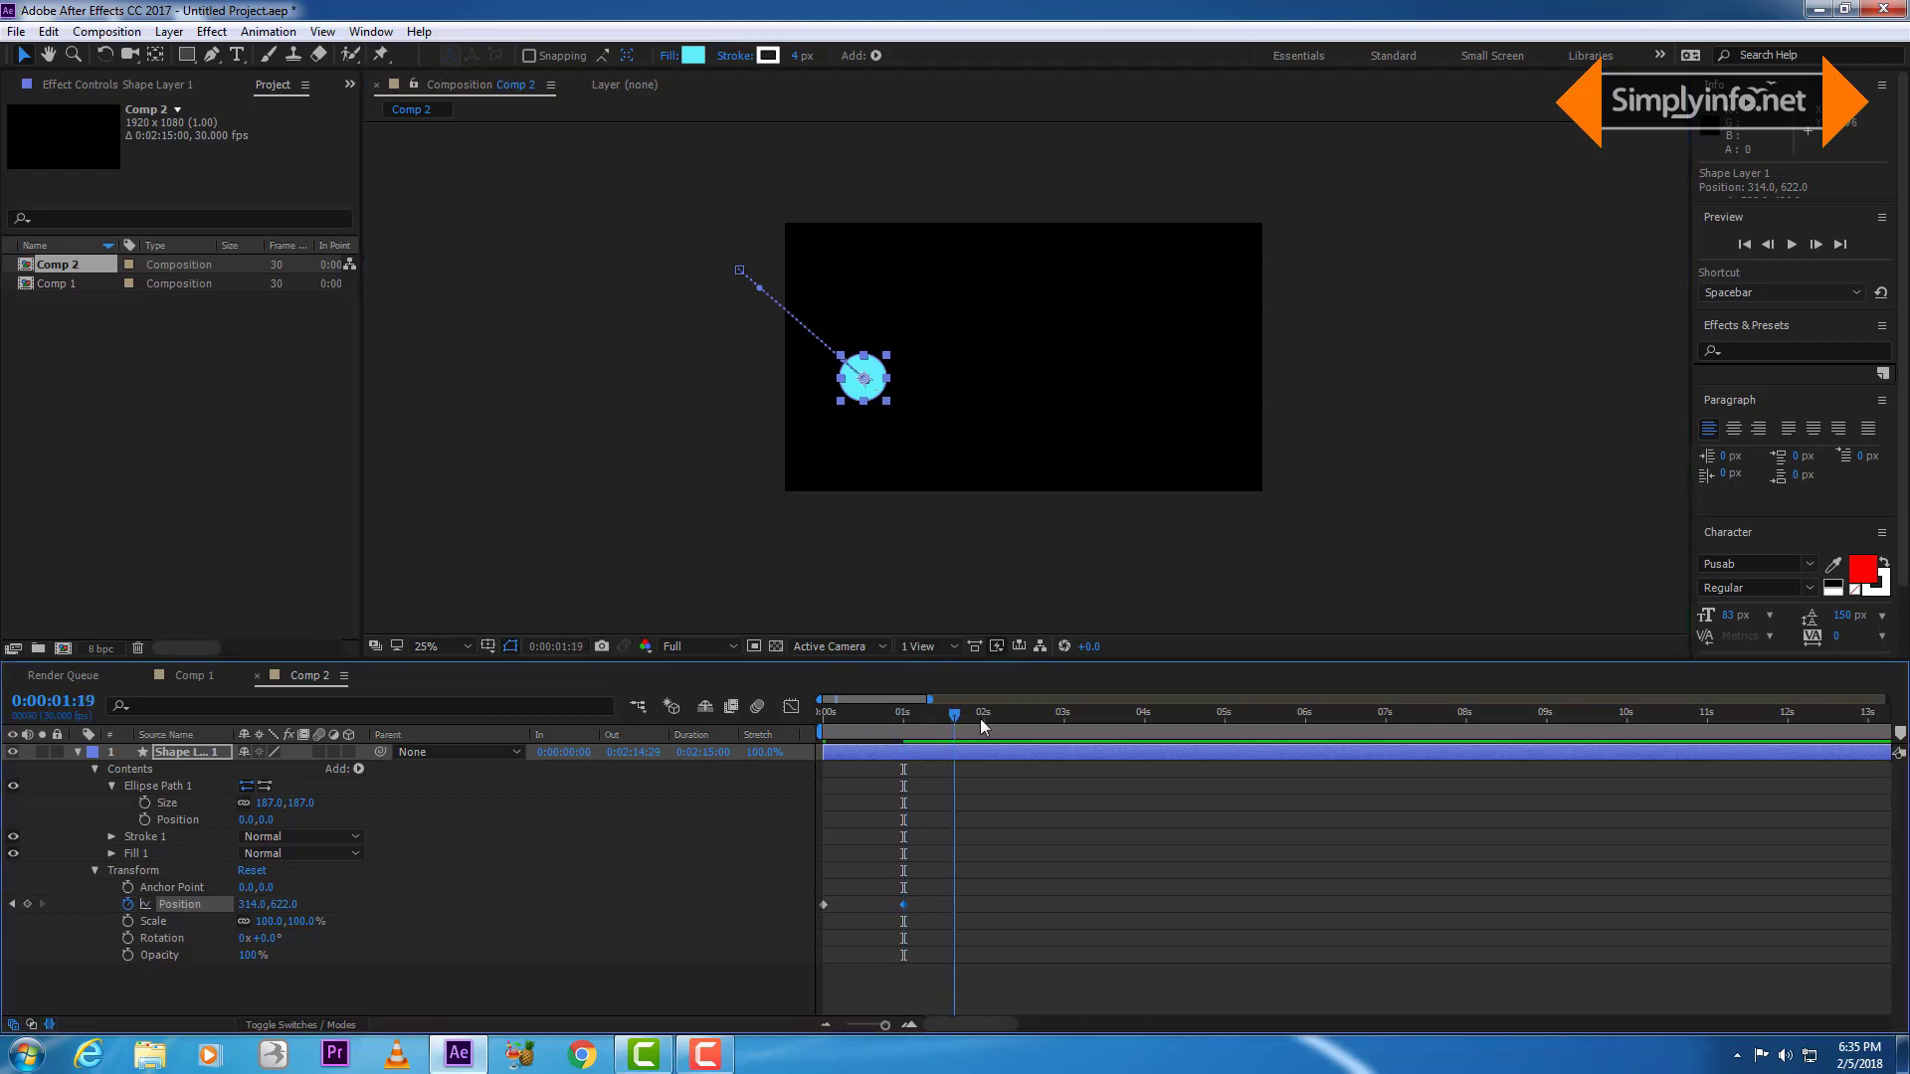
drag(869, 385, 1005, 303)
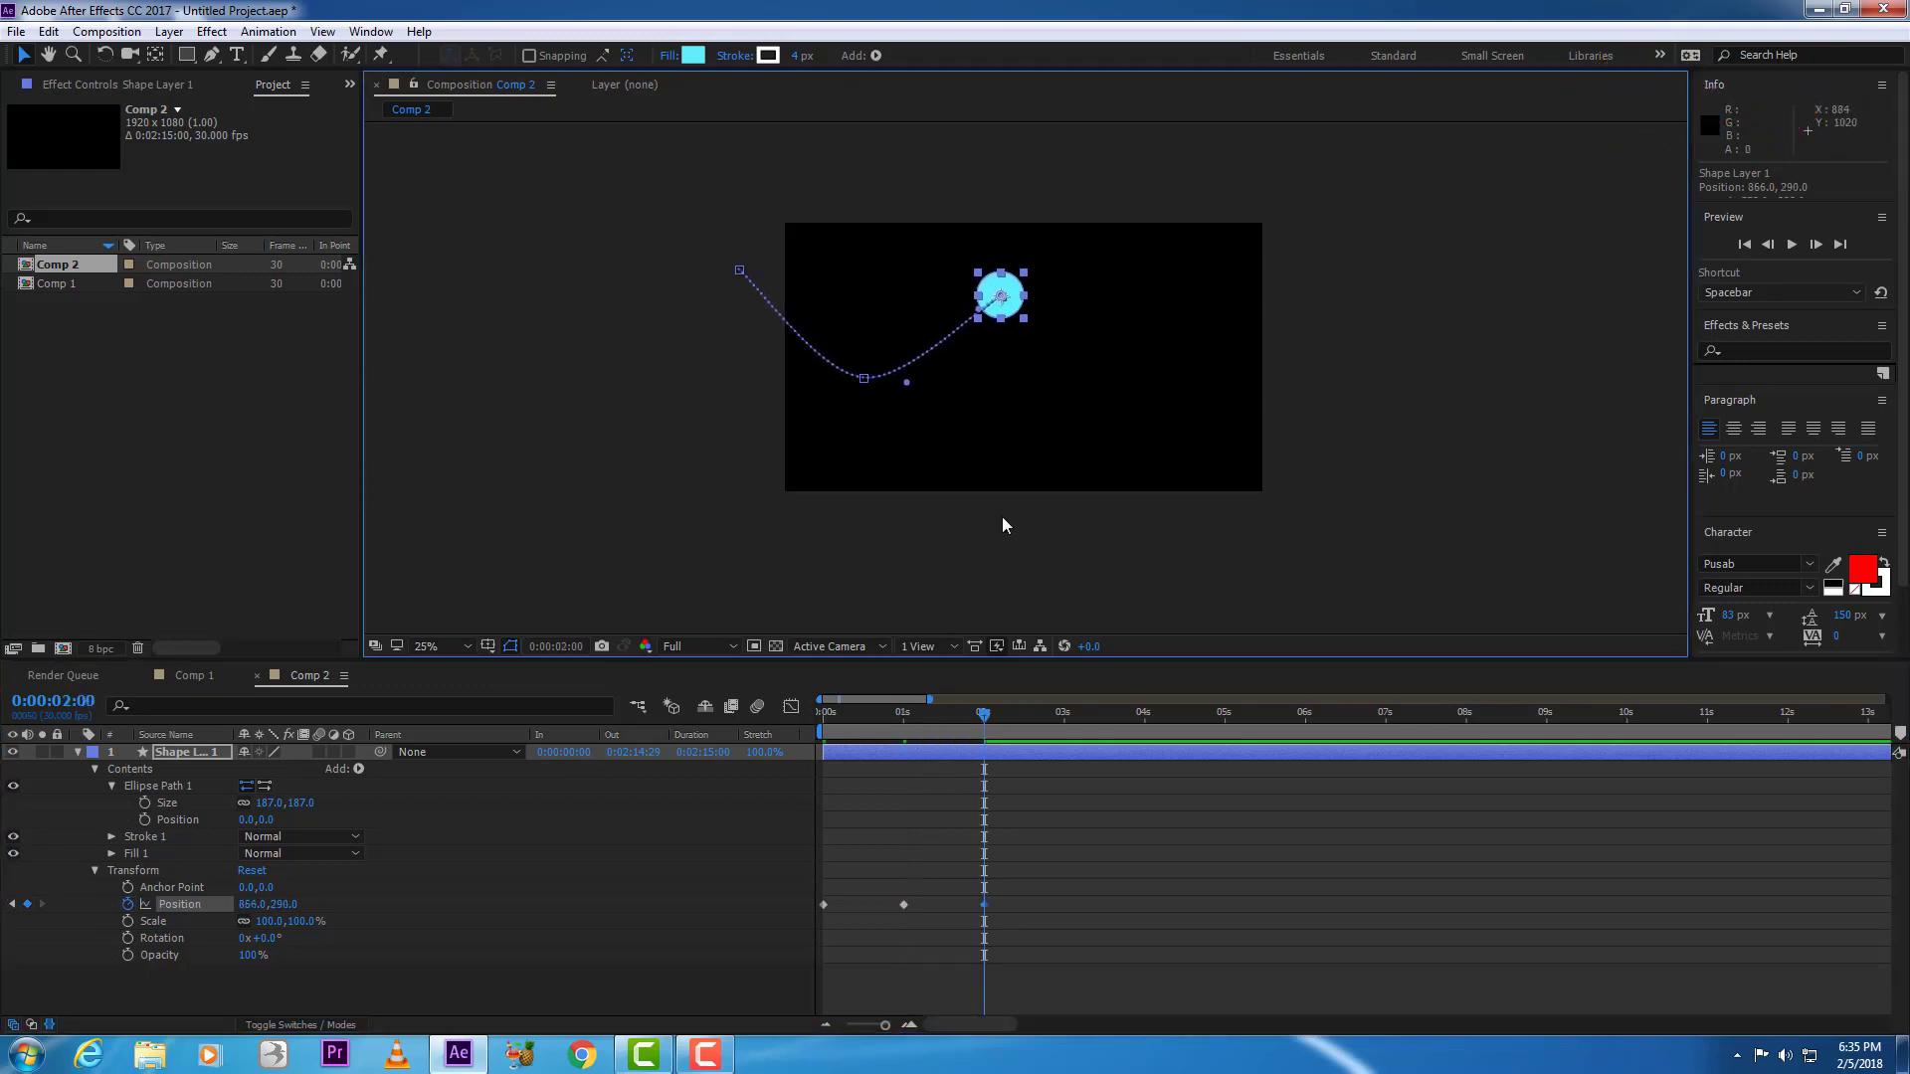
drag(991, 736, 1063, 726)
drag(1016, 304, 1127, 384)
drag(1066, 714, 1121, 731)
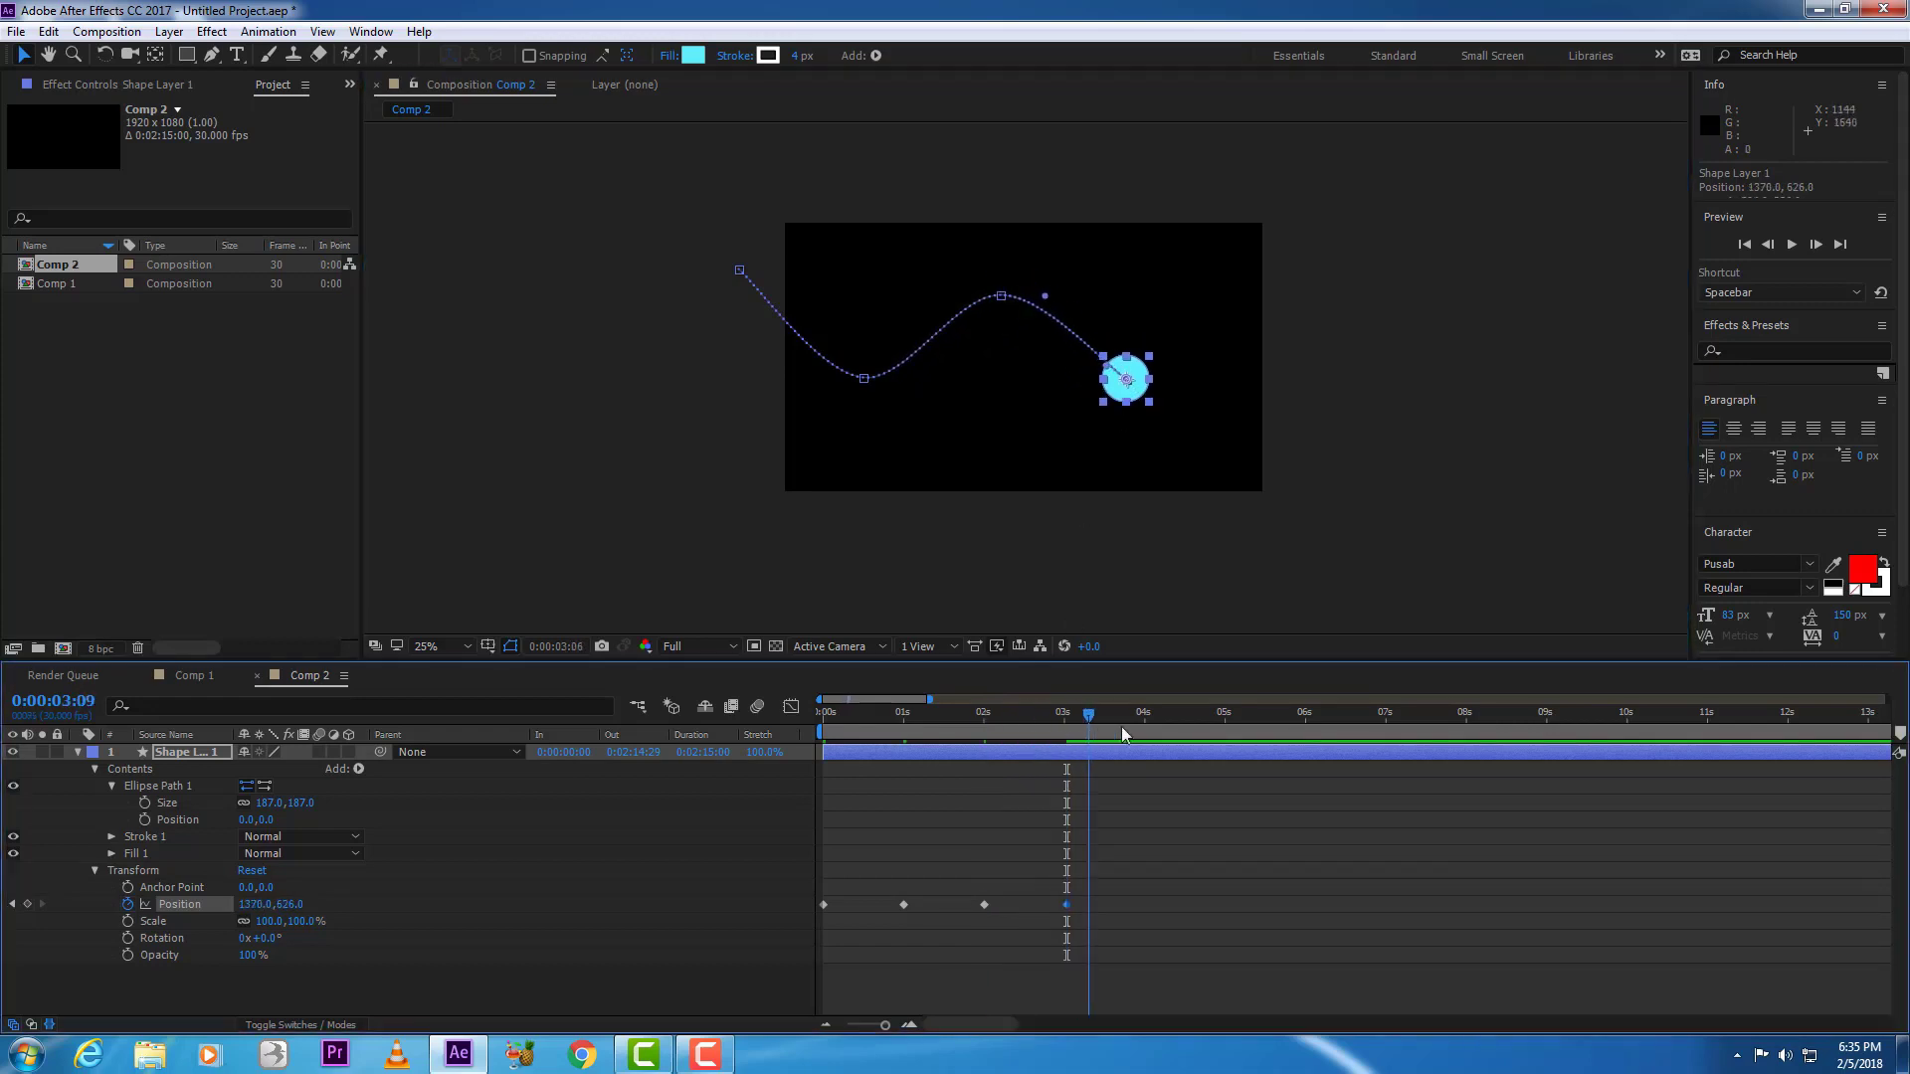
drag(1144, 403, 1316, 311)
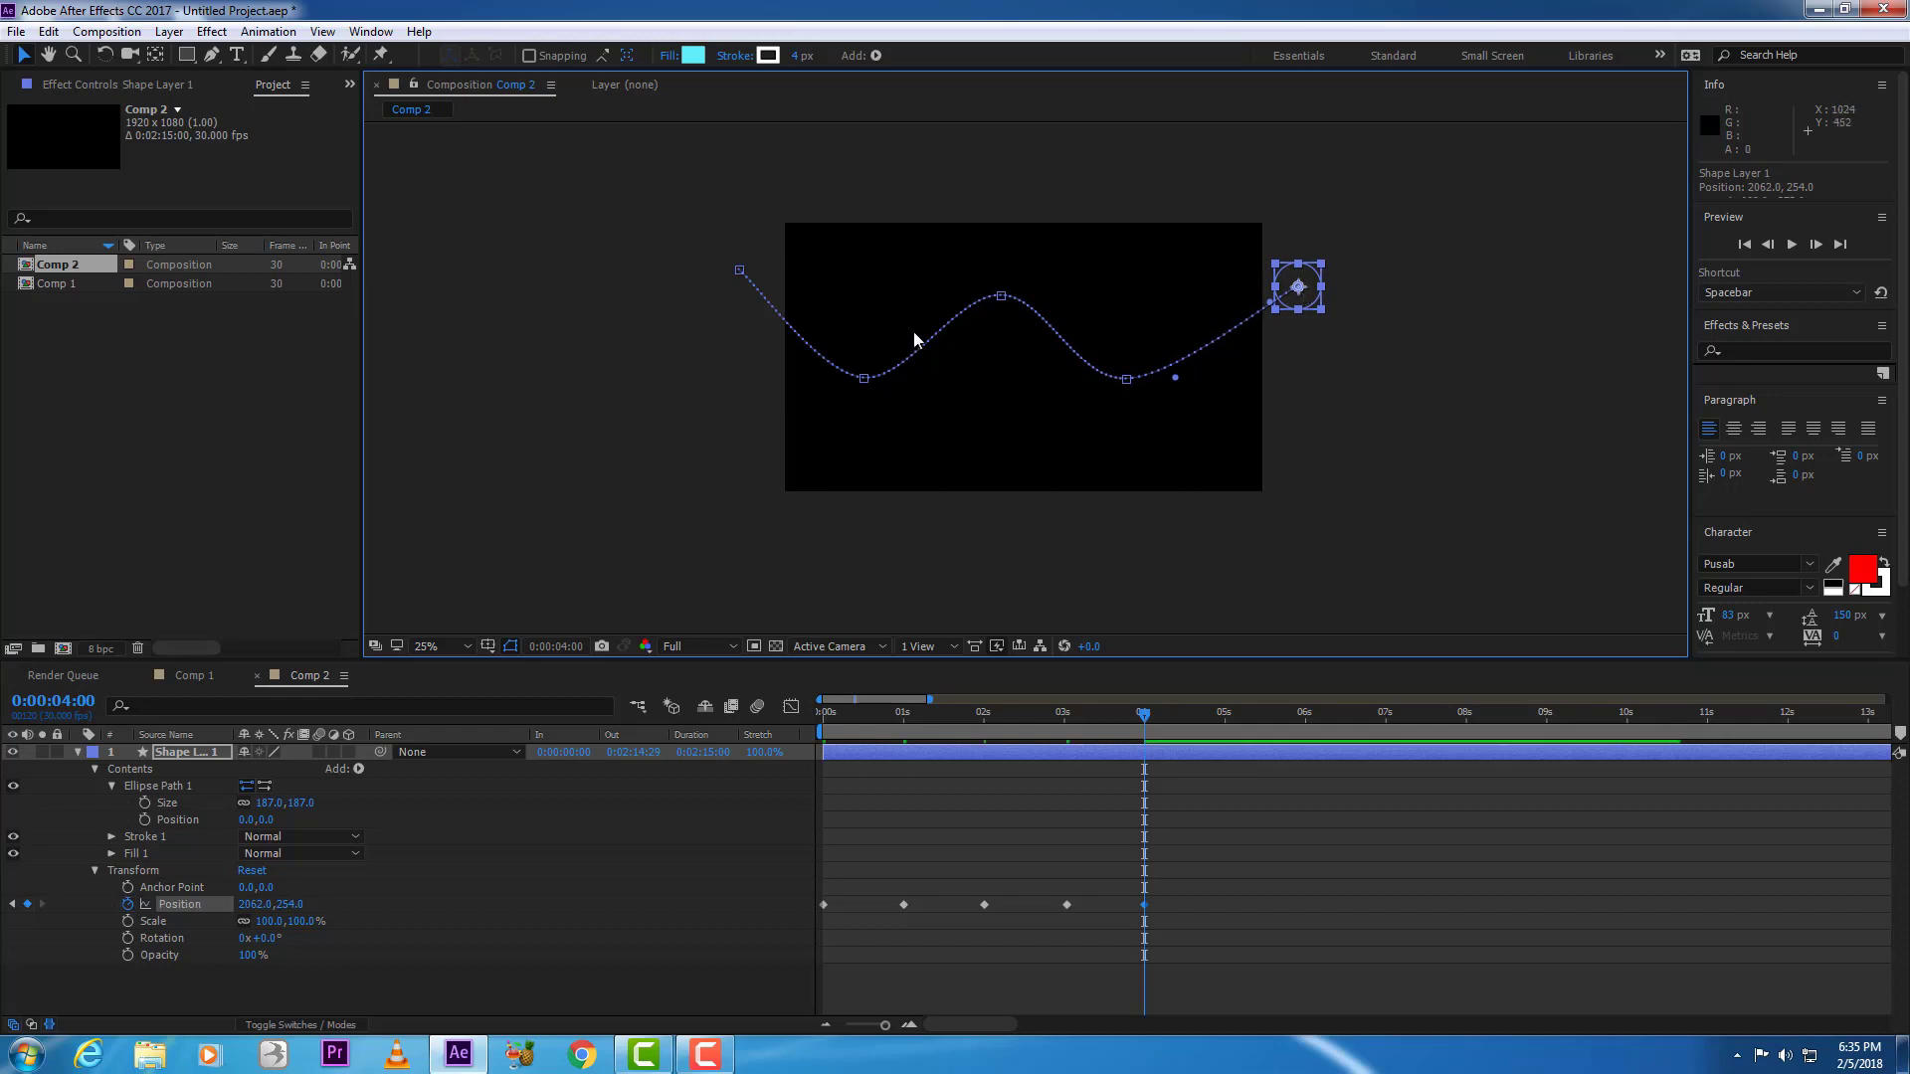
- Convert the path vertices and pull Bezier handles to round the arc through the middle peak
click(211, 53)
click(863, 379)
click(1127, 380)
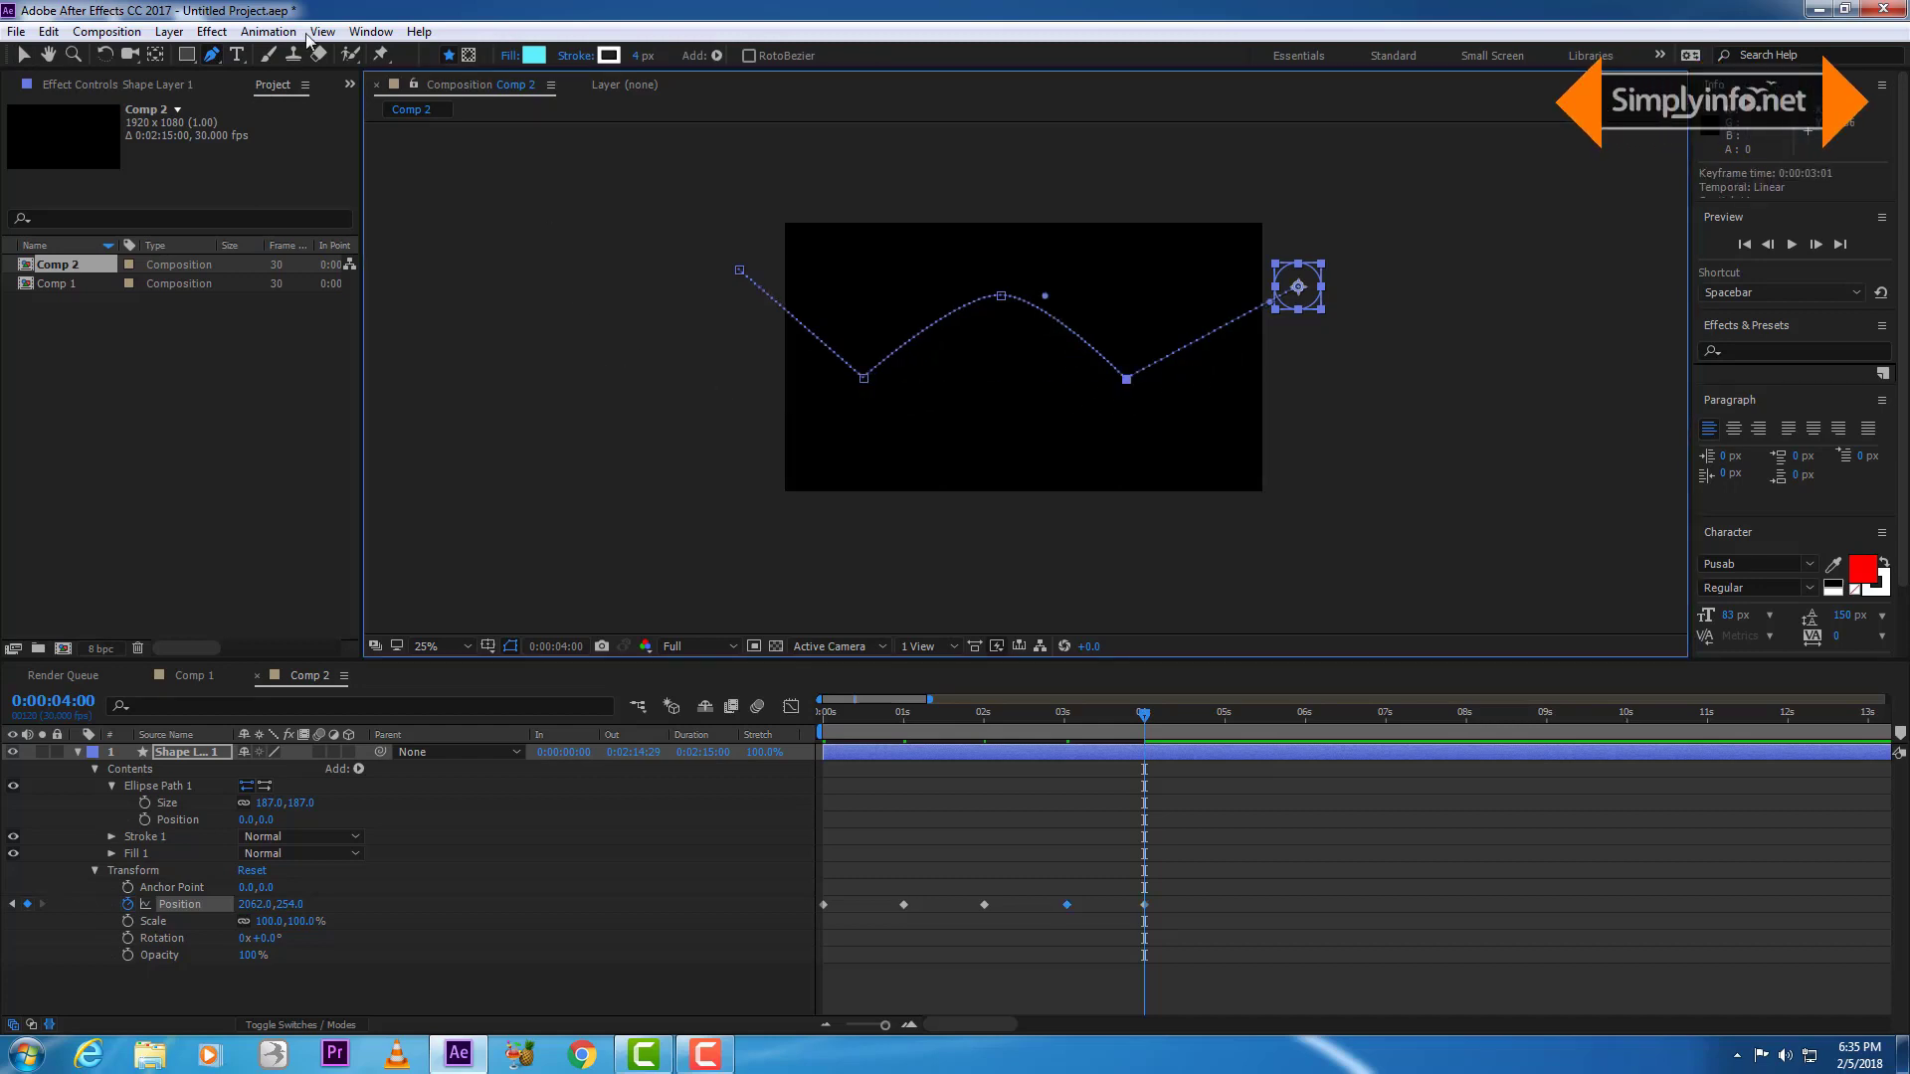
click(25, 57)
scroll(1269, 438, up, 2)
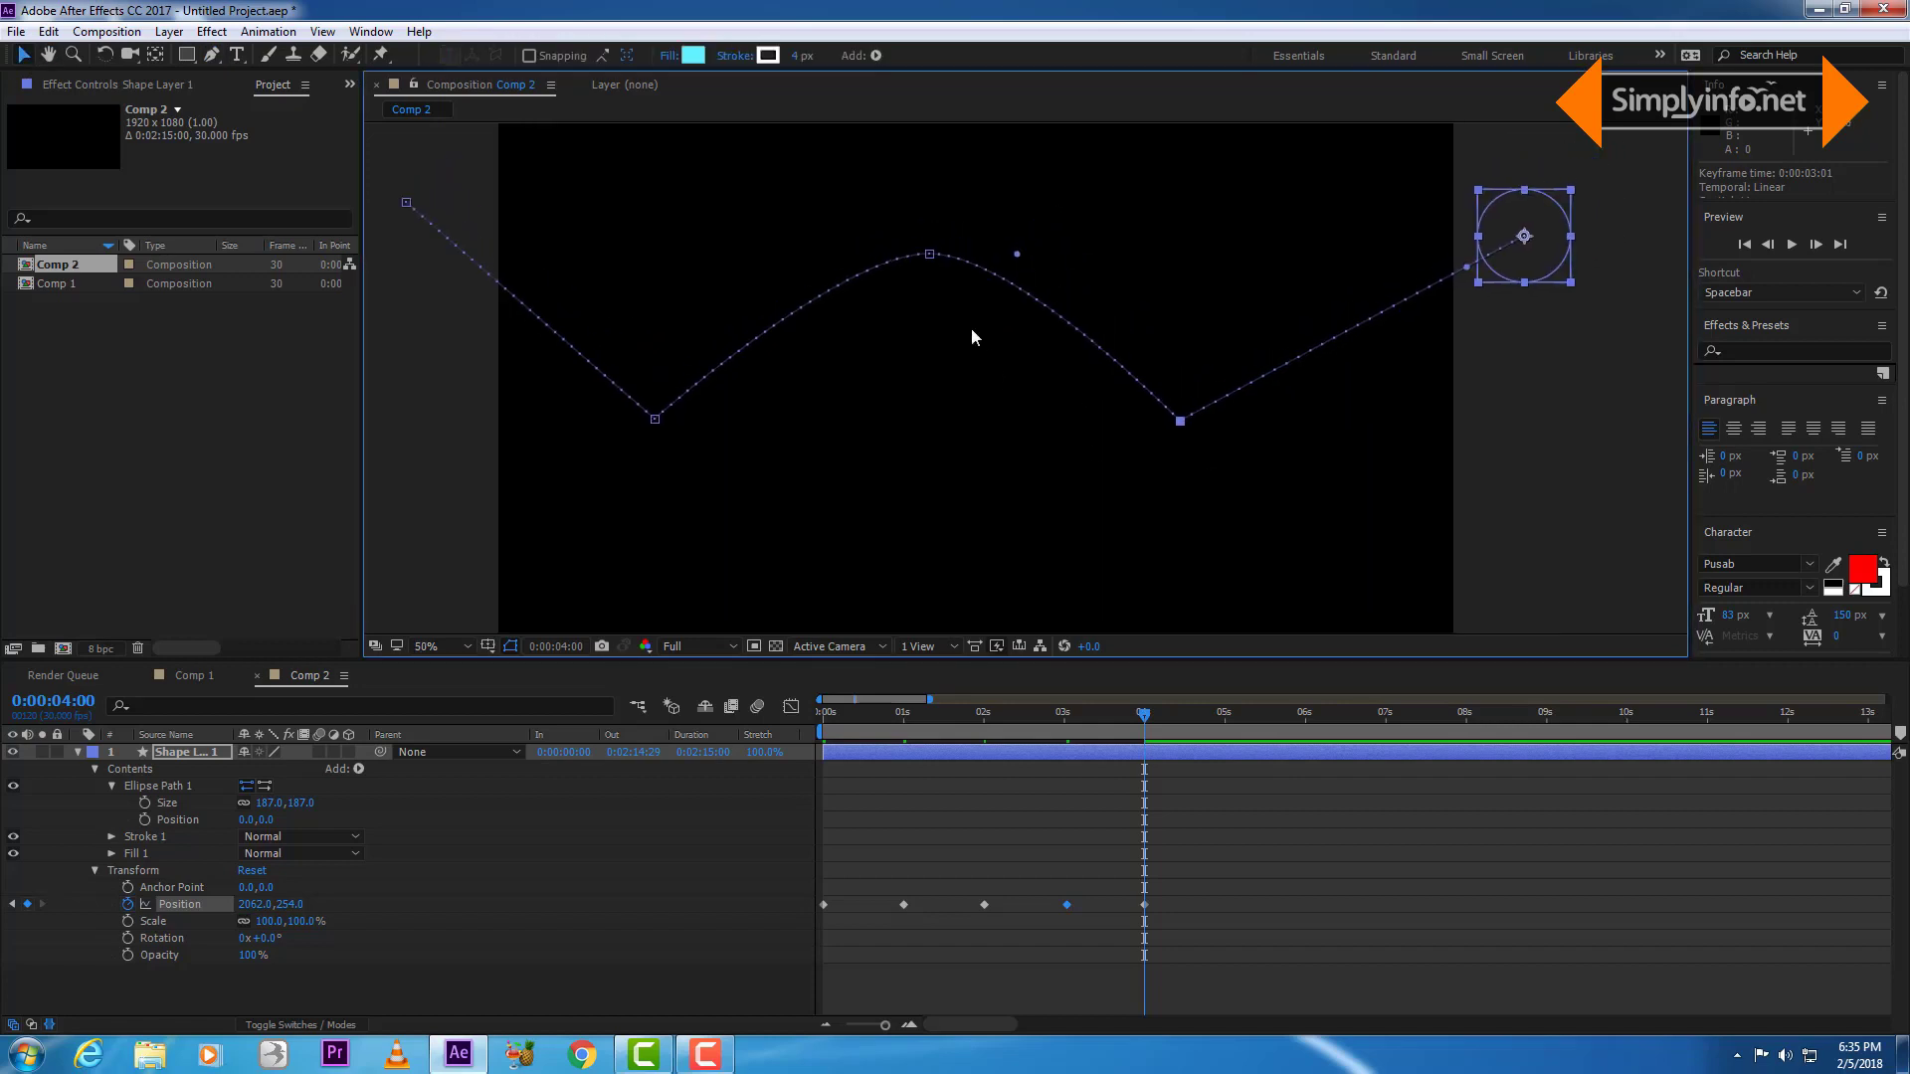
click(937, 255)
drag(1018, 255, 1073, 256)
drag(842, 255, 753, 246)
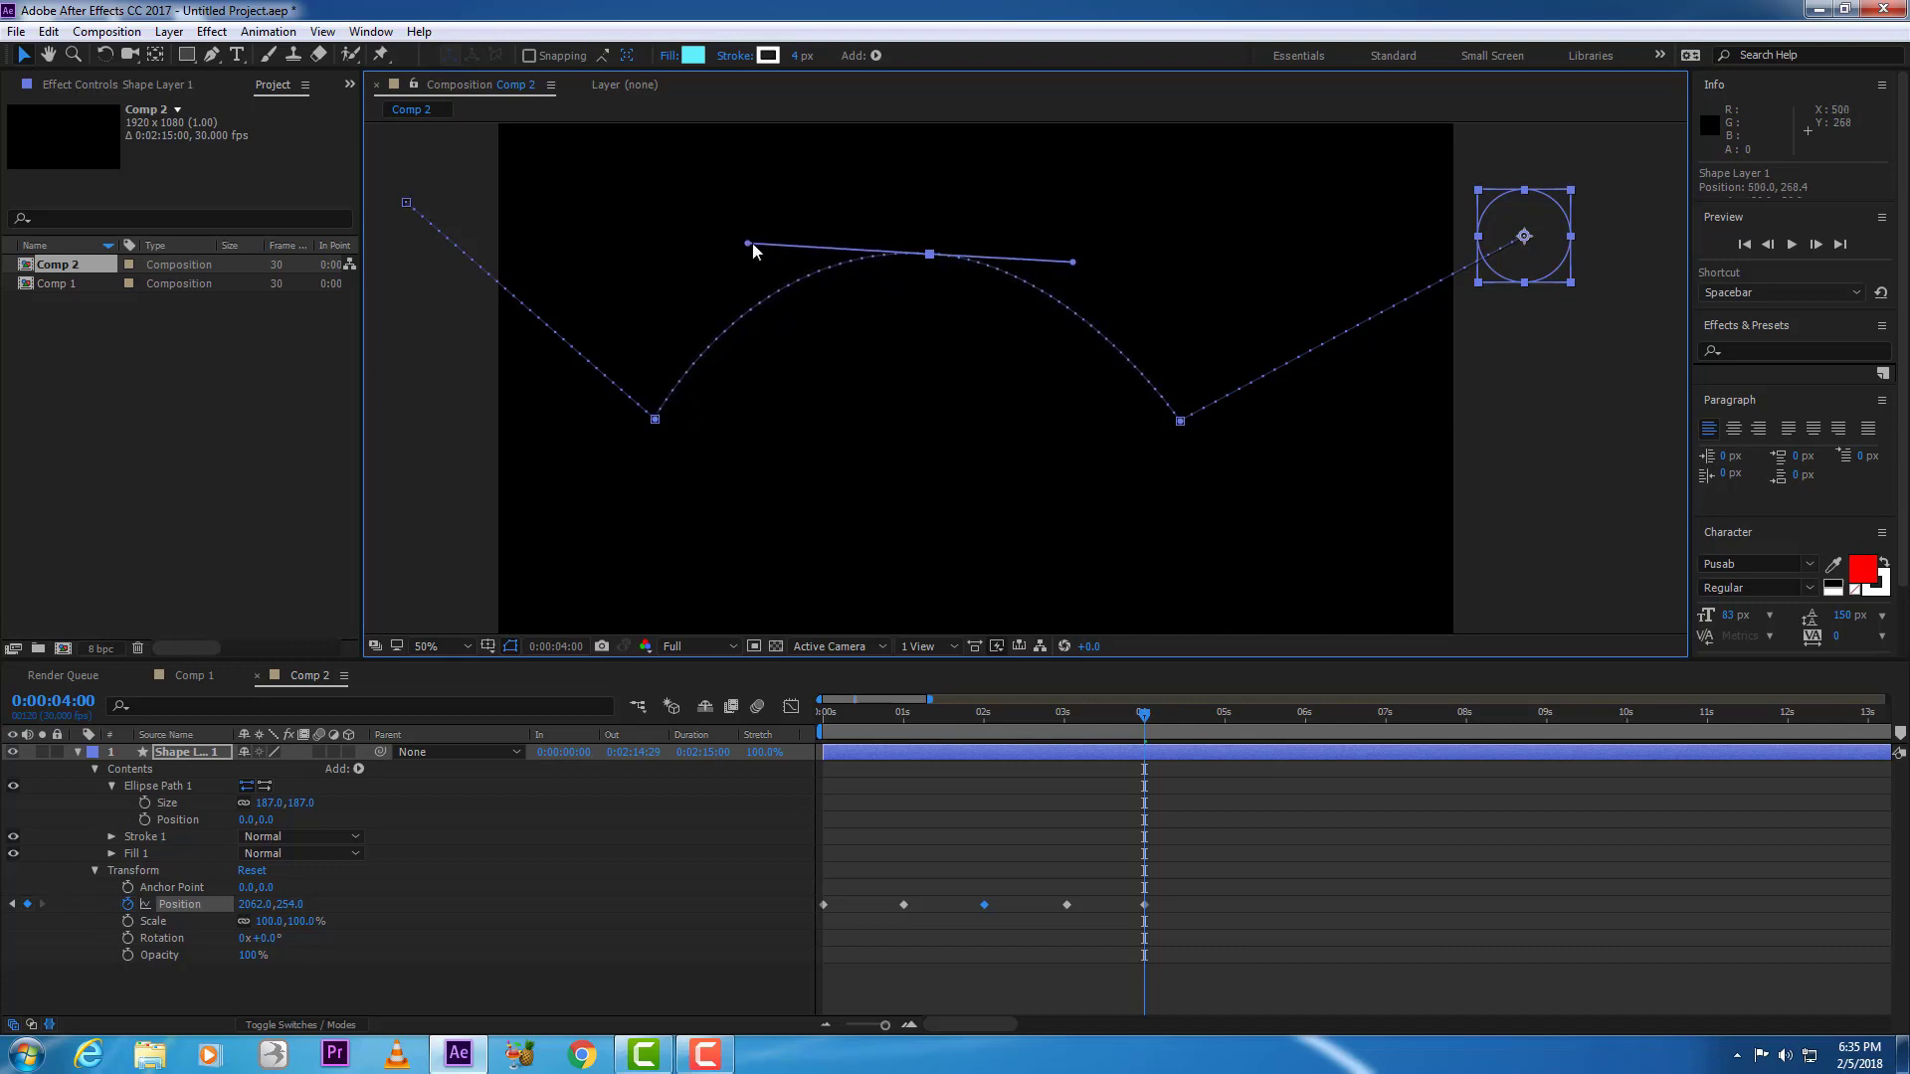
- Curve the last stretch, lower the end point to 2060,388, and drag both bounce points down
drag(1525, 239, 1301, 230)
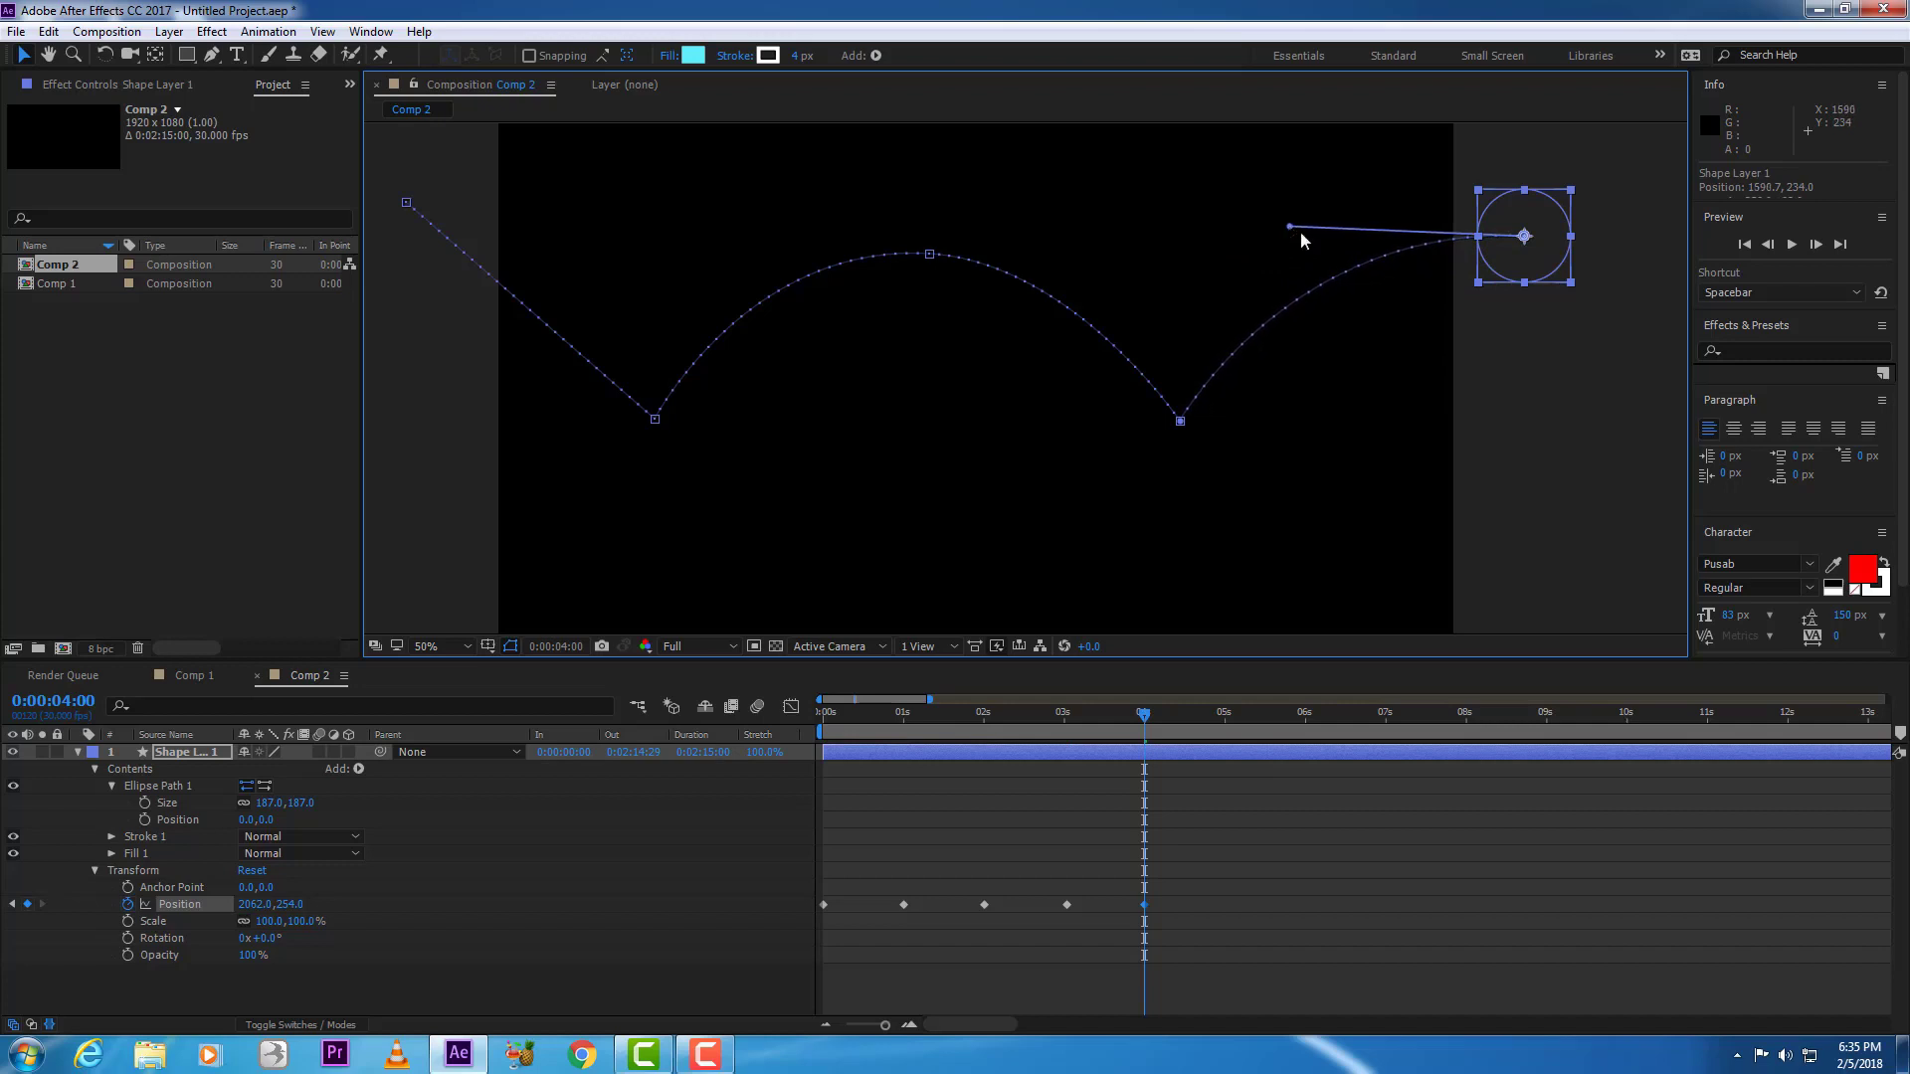
drag(1524, 235, 1523, 303)
drag(655, 418, 648, 456)
drag(1177, 430, 1171, 453)
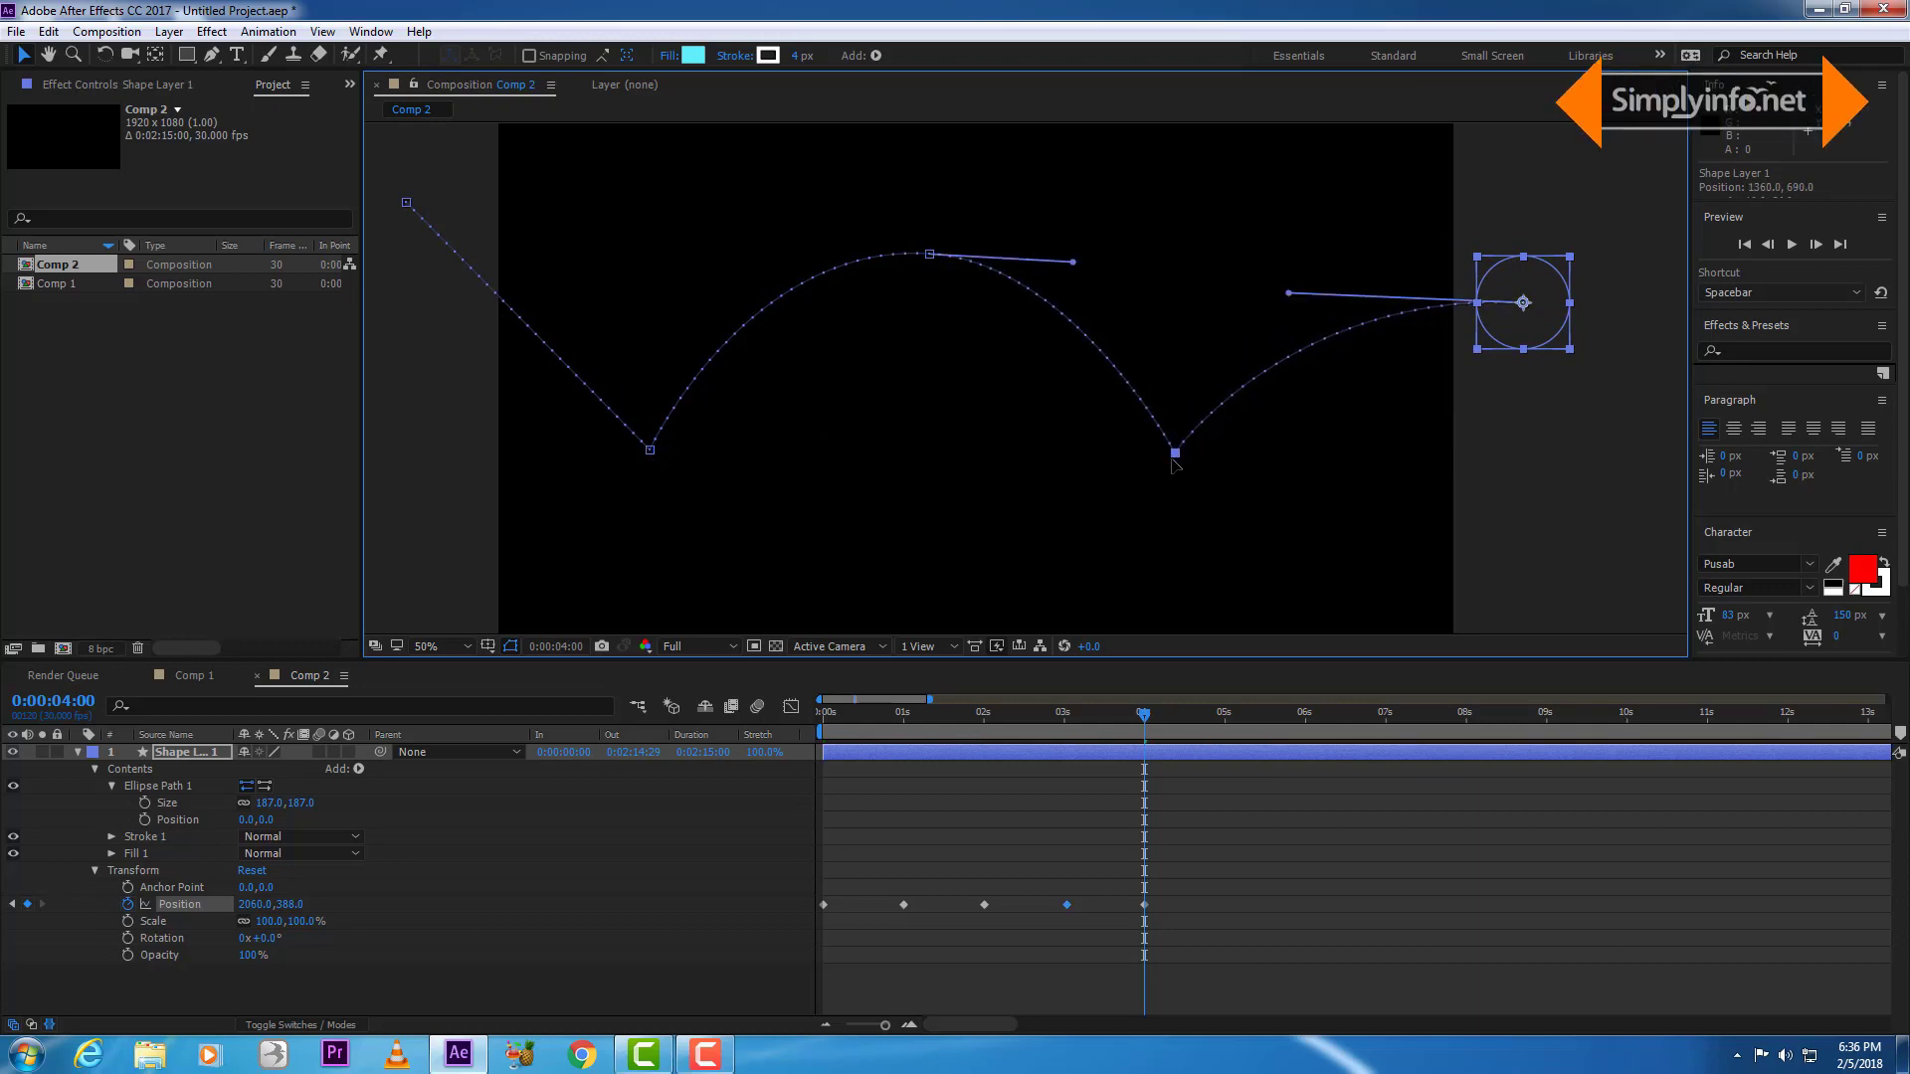
- Raise the motion path's middle peak and starting point to reshape the arcs
click(1307, 305)
click(1547, 305)
click(929, 255)
drag(929, 255, 909, 230)
drag(403, 204, 617, 166)
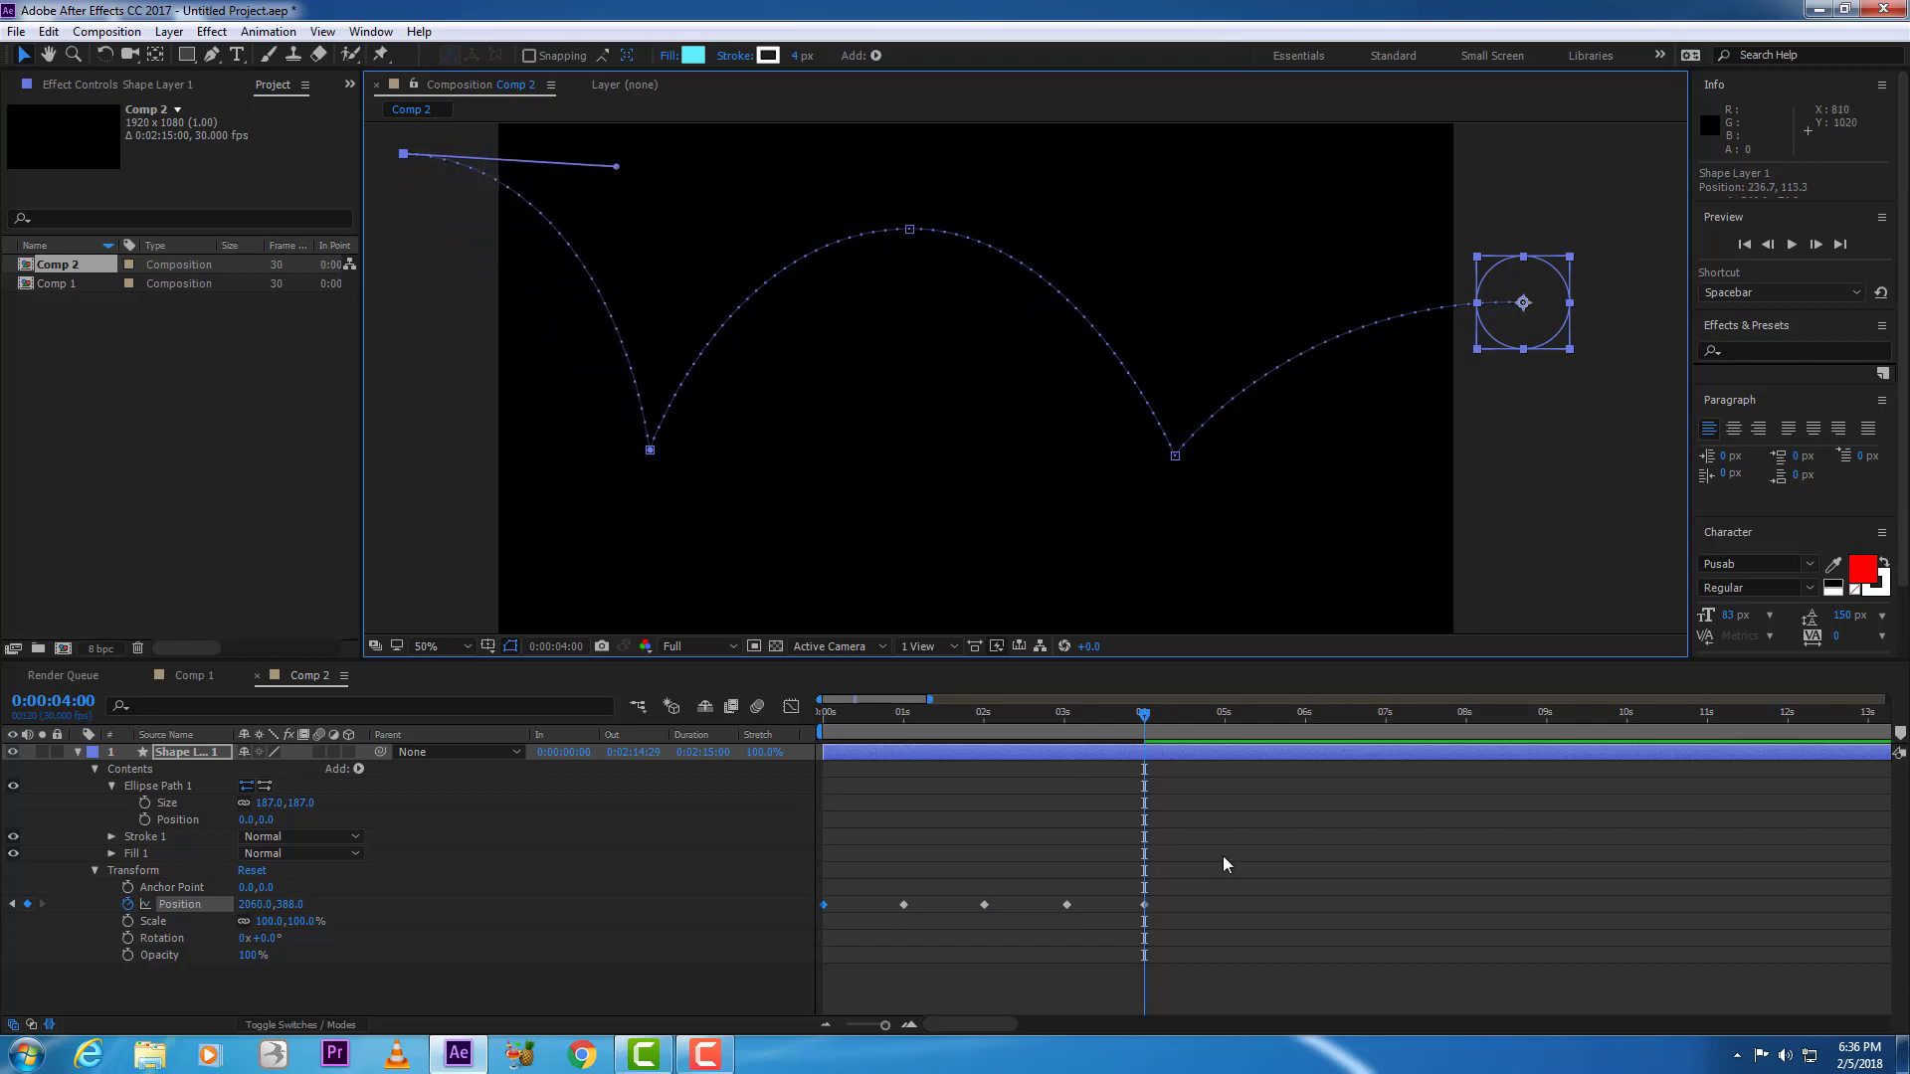
- RAM-preview the bounce from the start
mouse_move(1148, 716)
mouse_down()
mouse_move(852, 721)
mouse_move(785, 754)
mouse_up()
key(space)
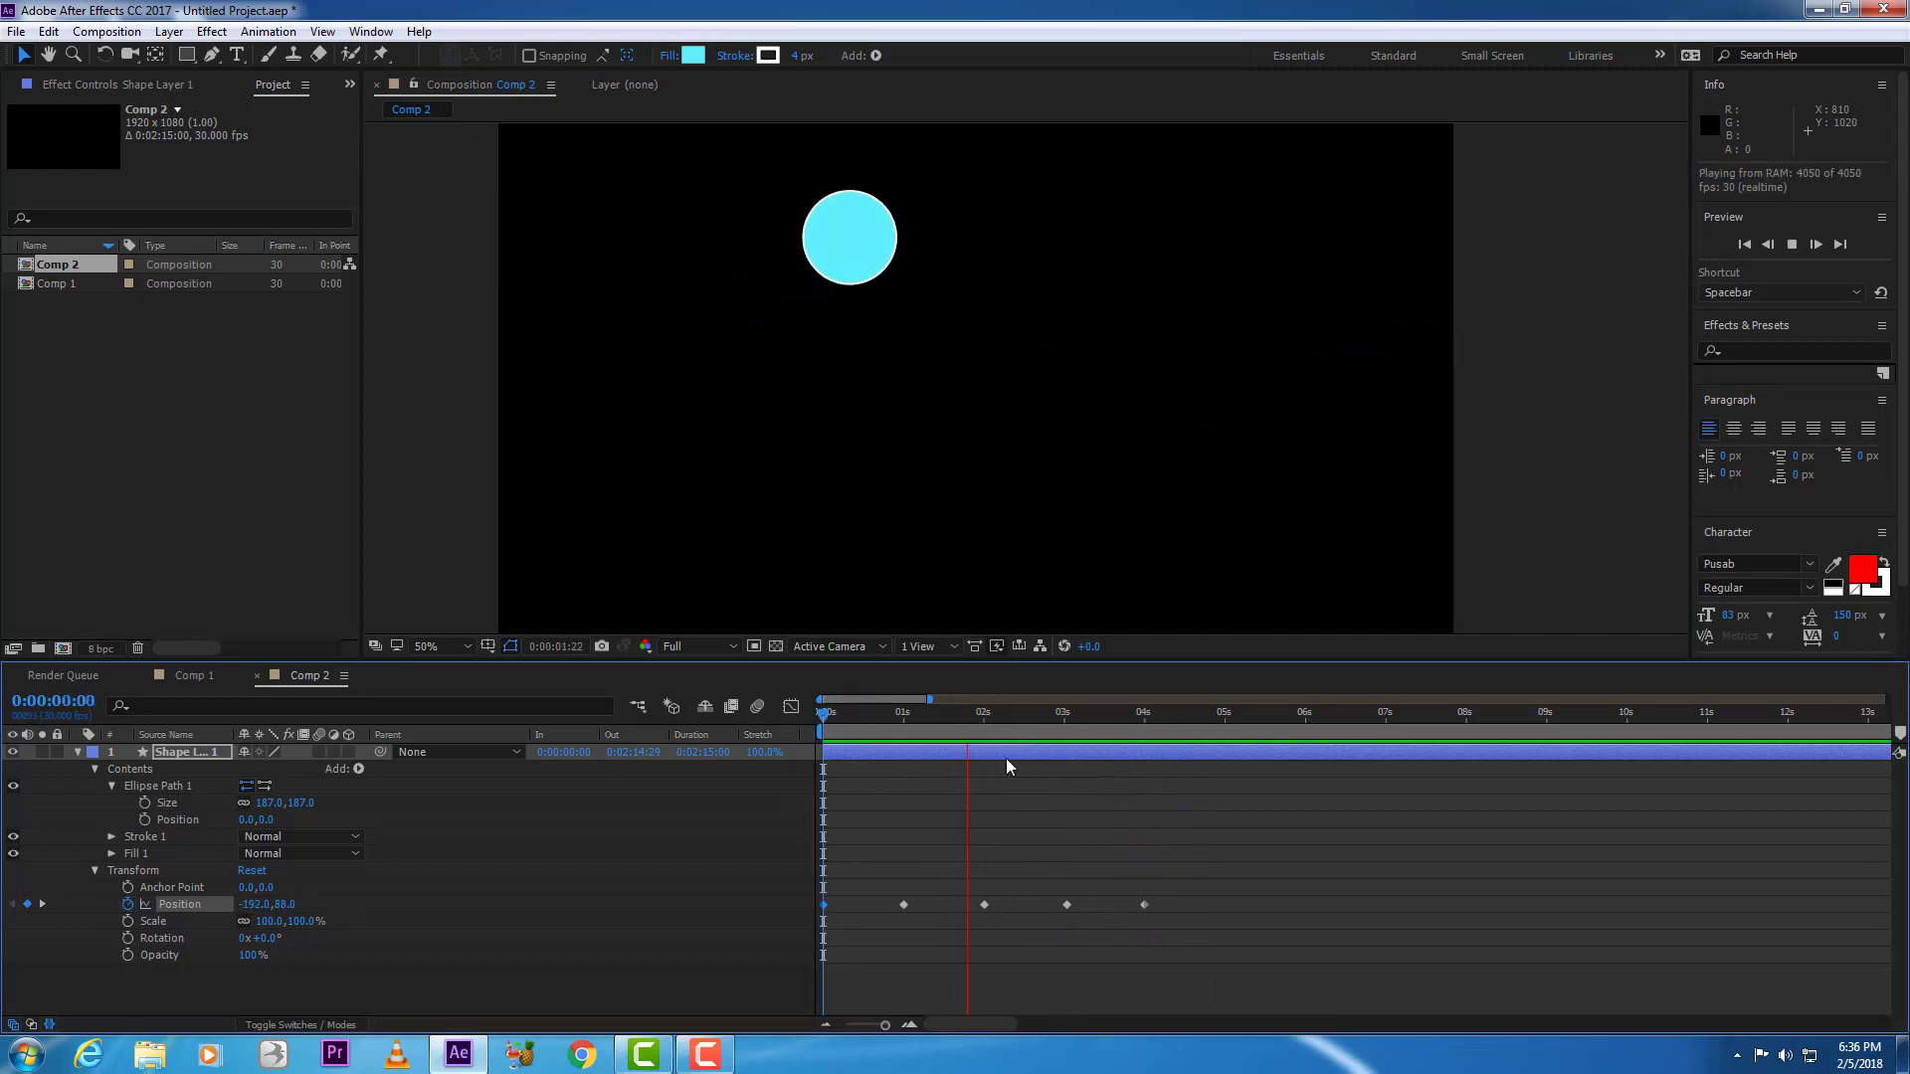
key(space)
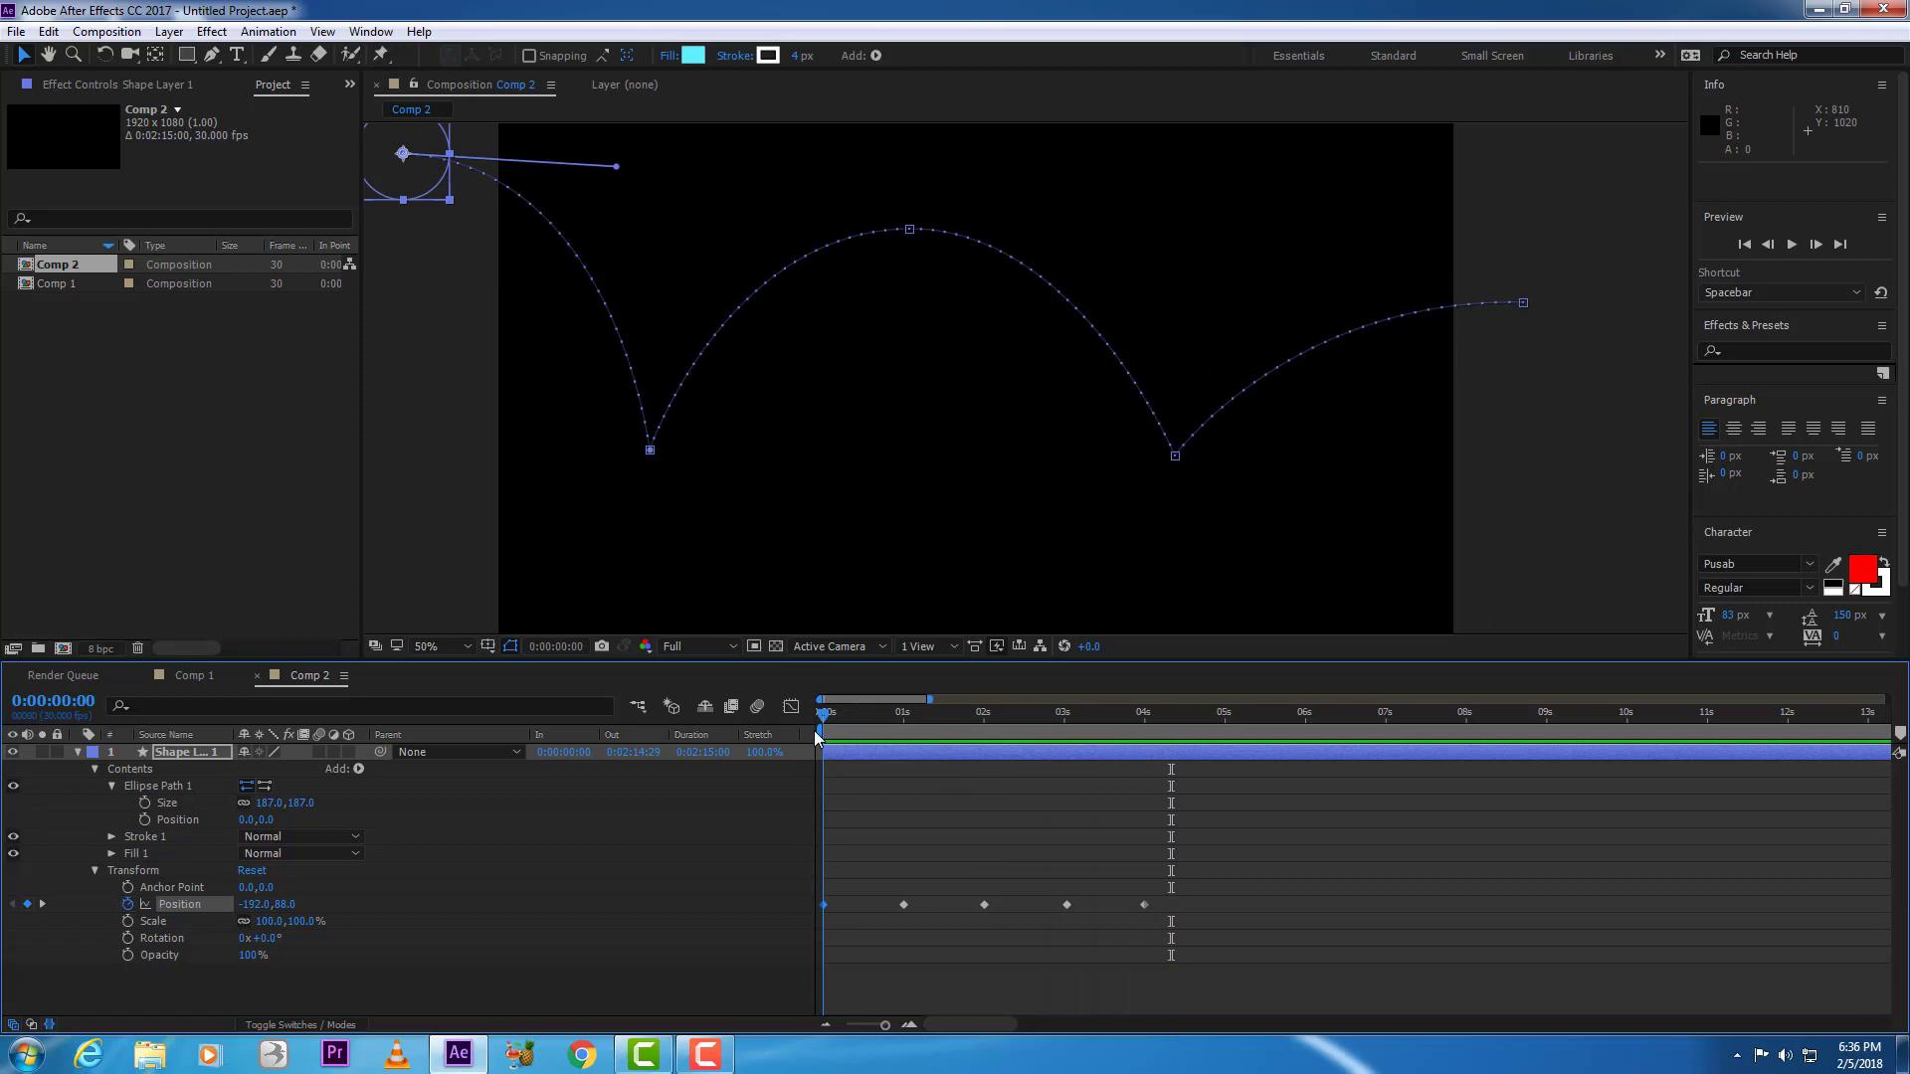
- Trim the layer's out point at about four seconds with Alt+] and show the speed graph
drag(826, 714, 1152, 791)
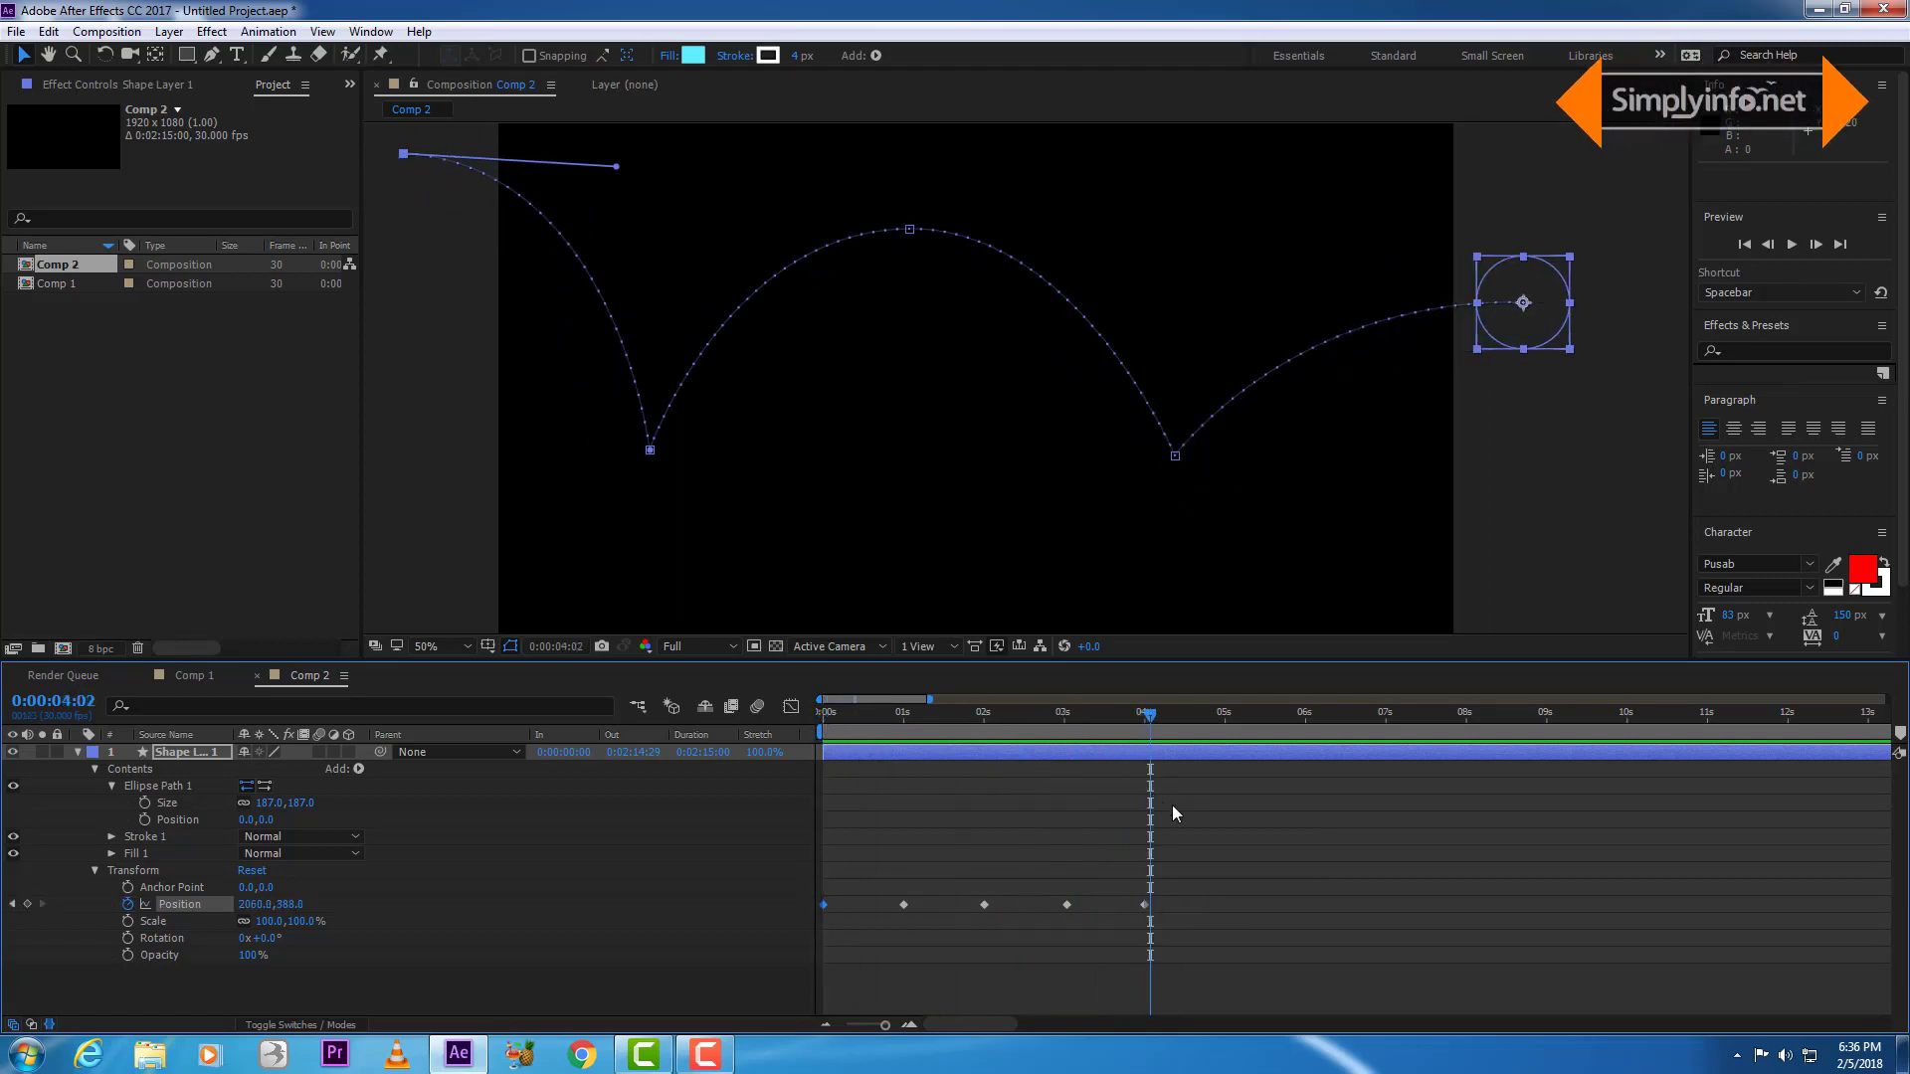
key(alt+bracketright)
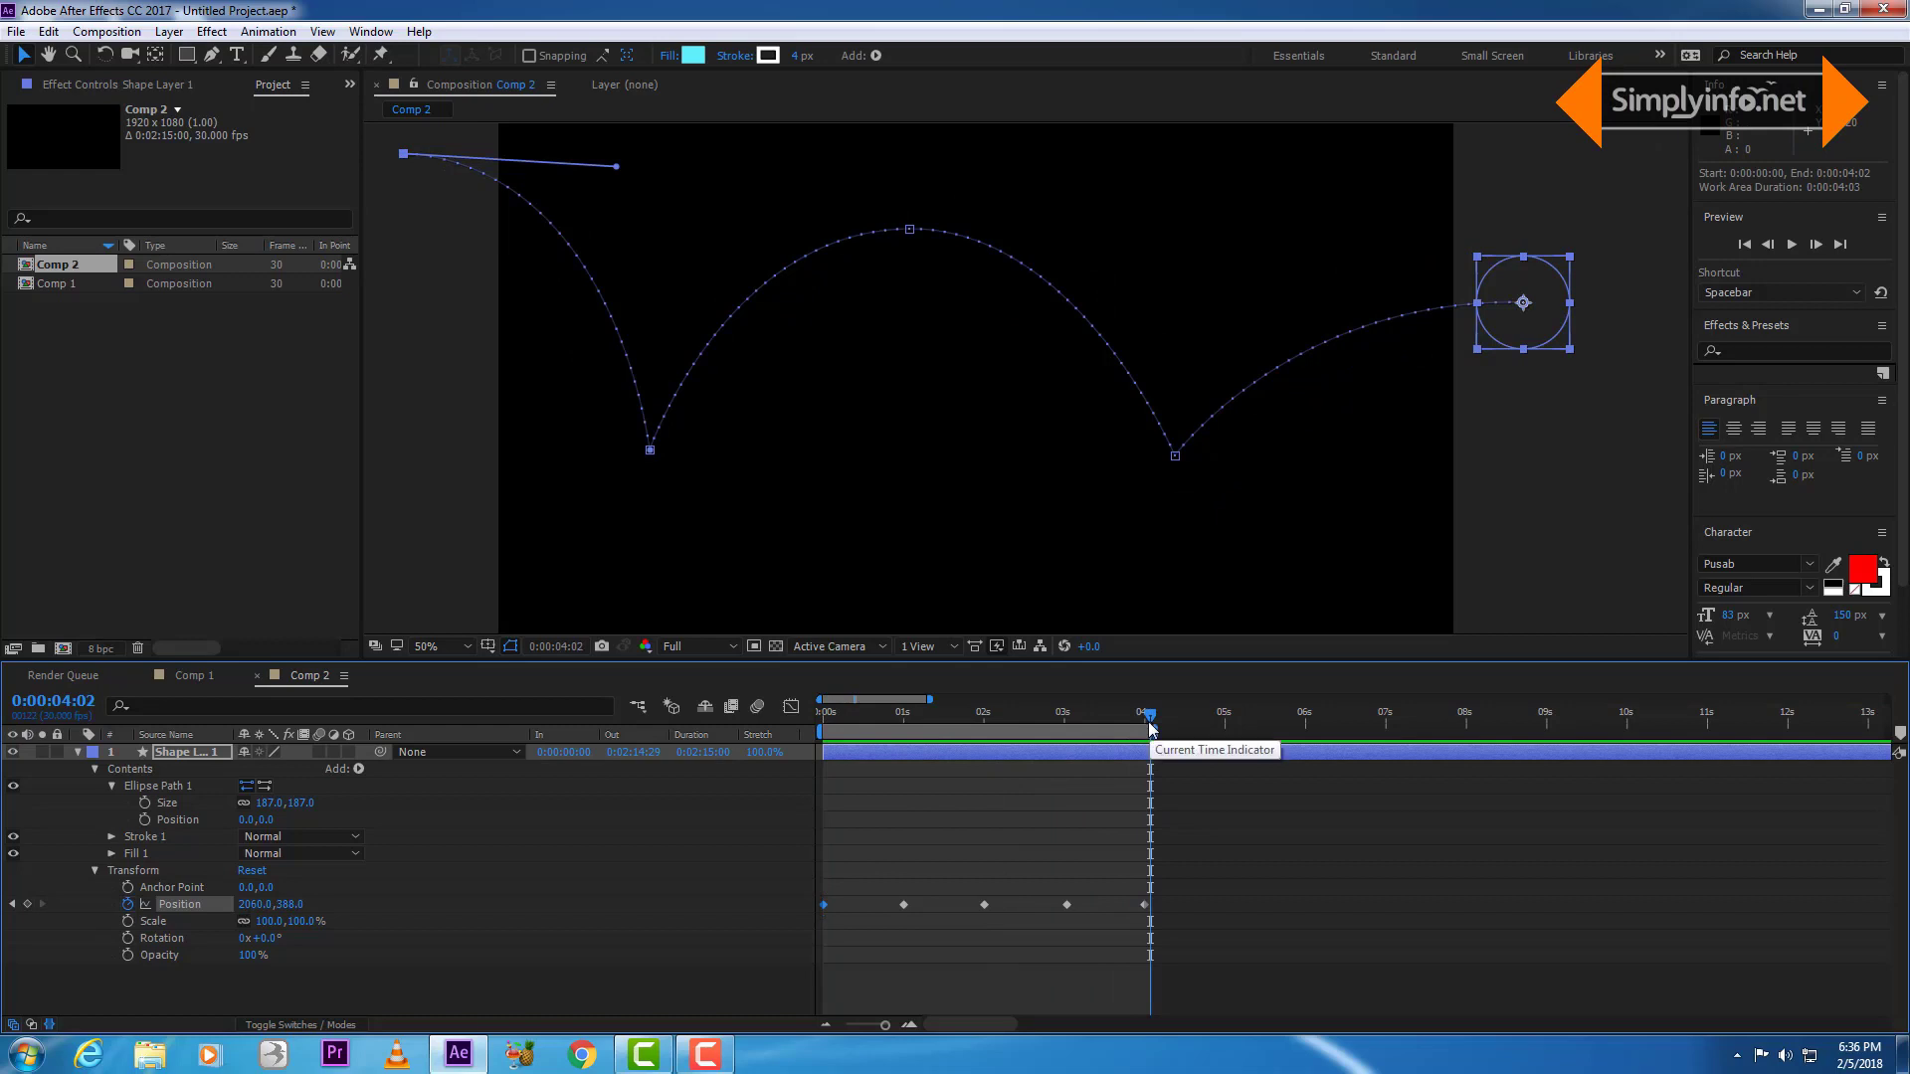
key(Home)
key(shift+F3)
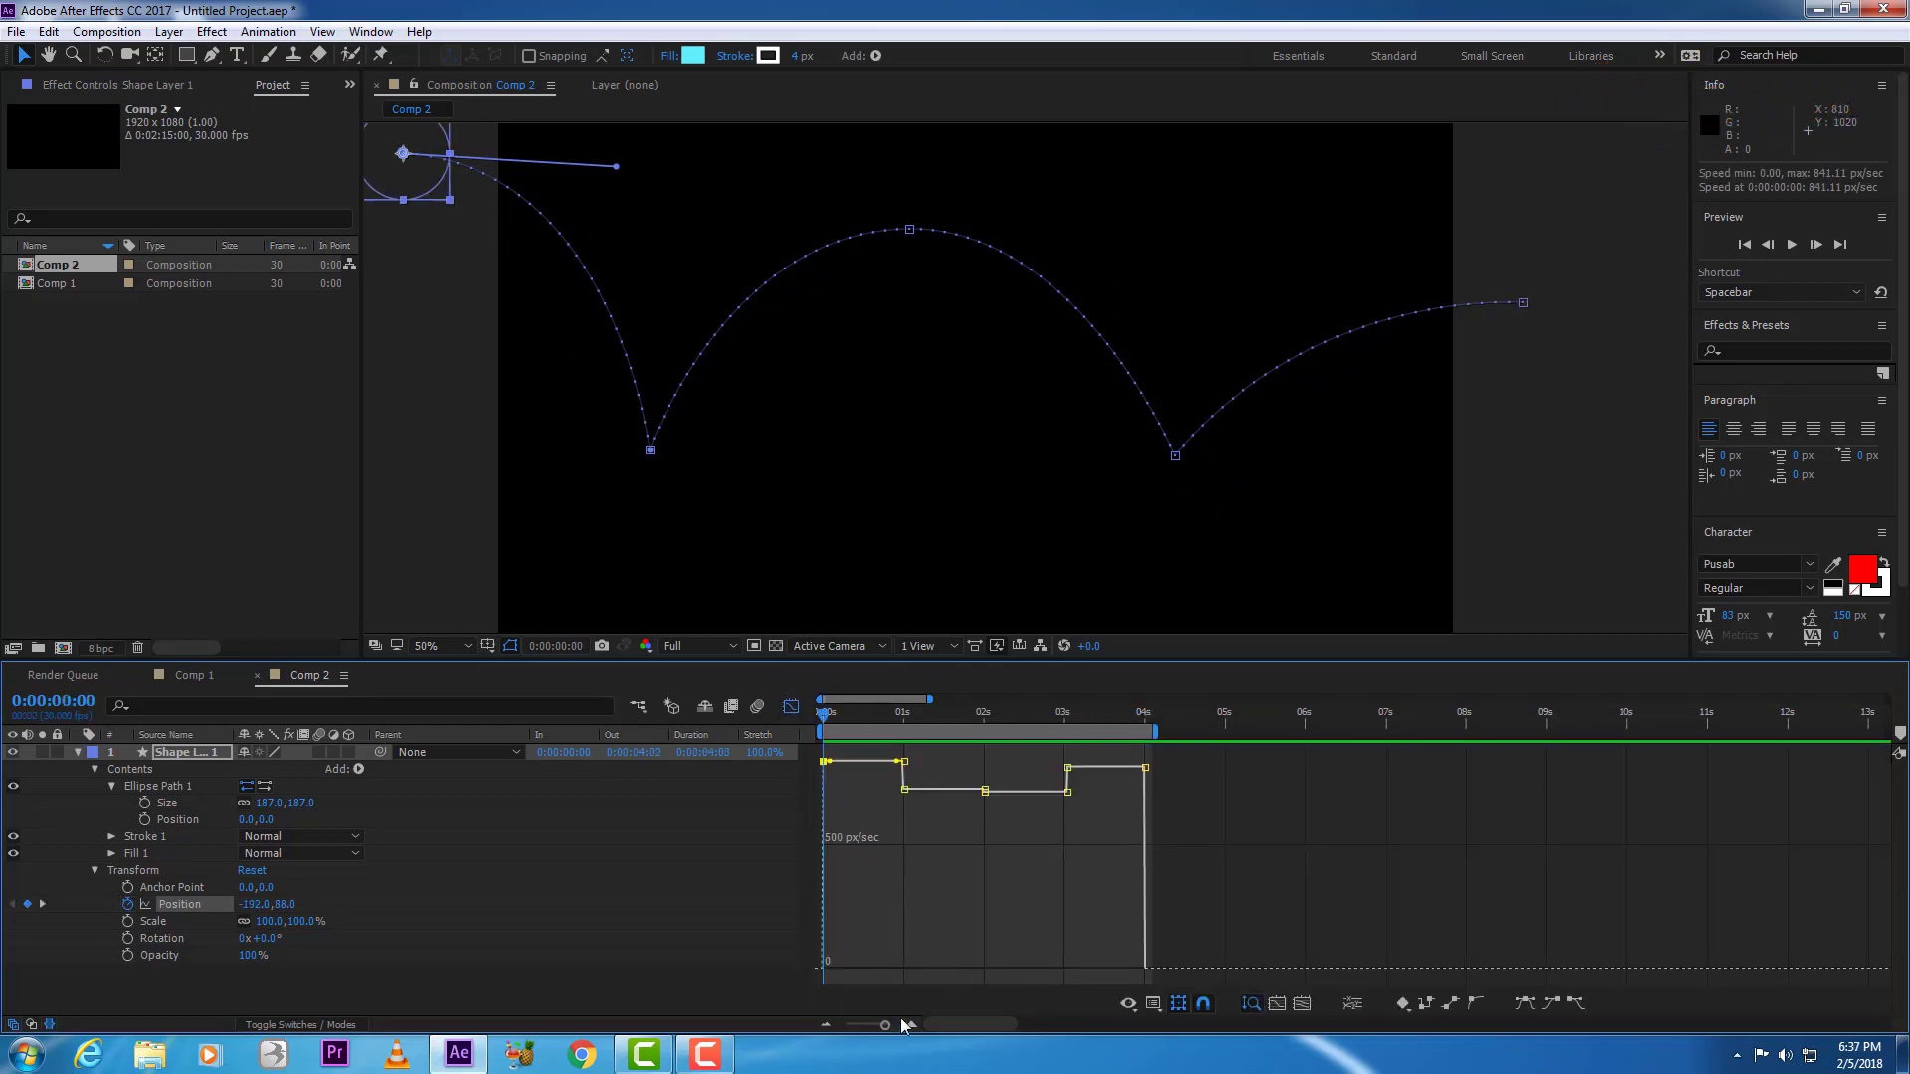
- Ease the speed at the very start and into the middle peak keyframe
drag(835, 762, 879, 933)
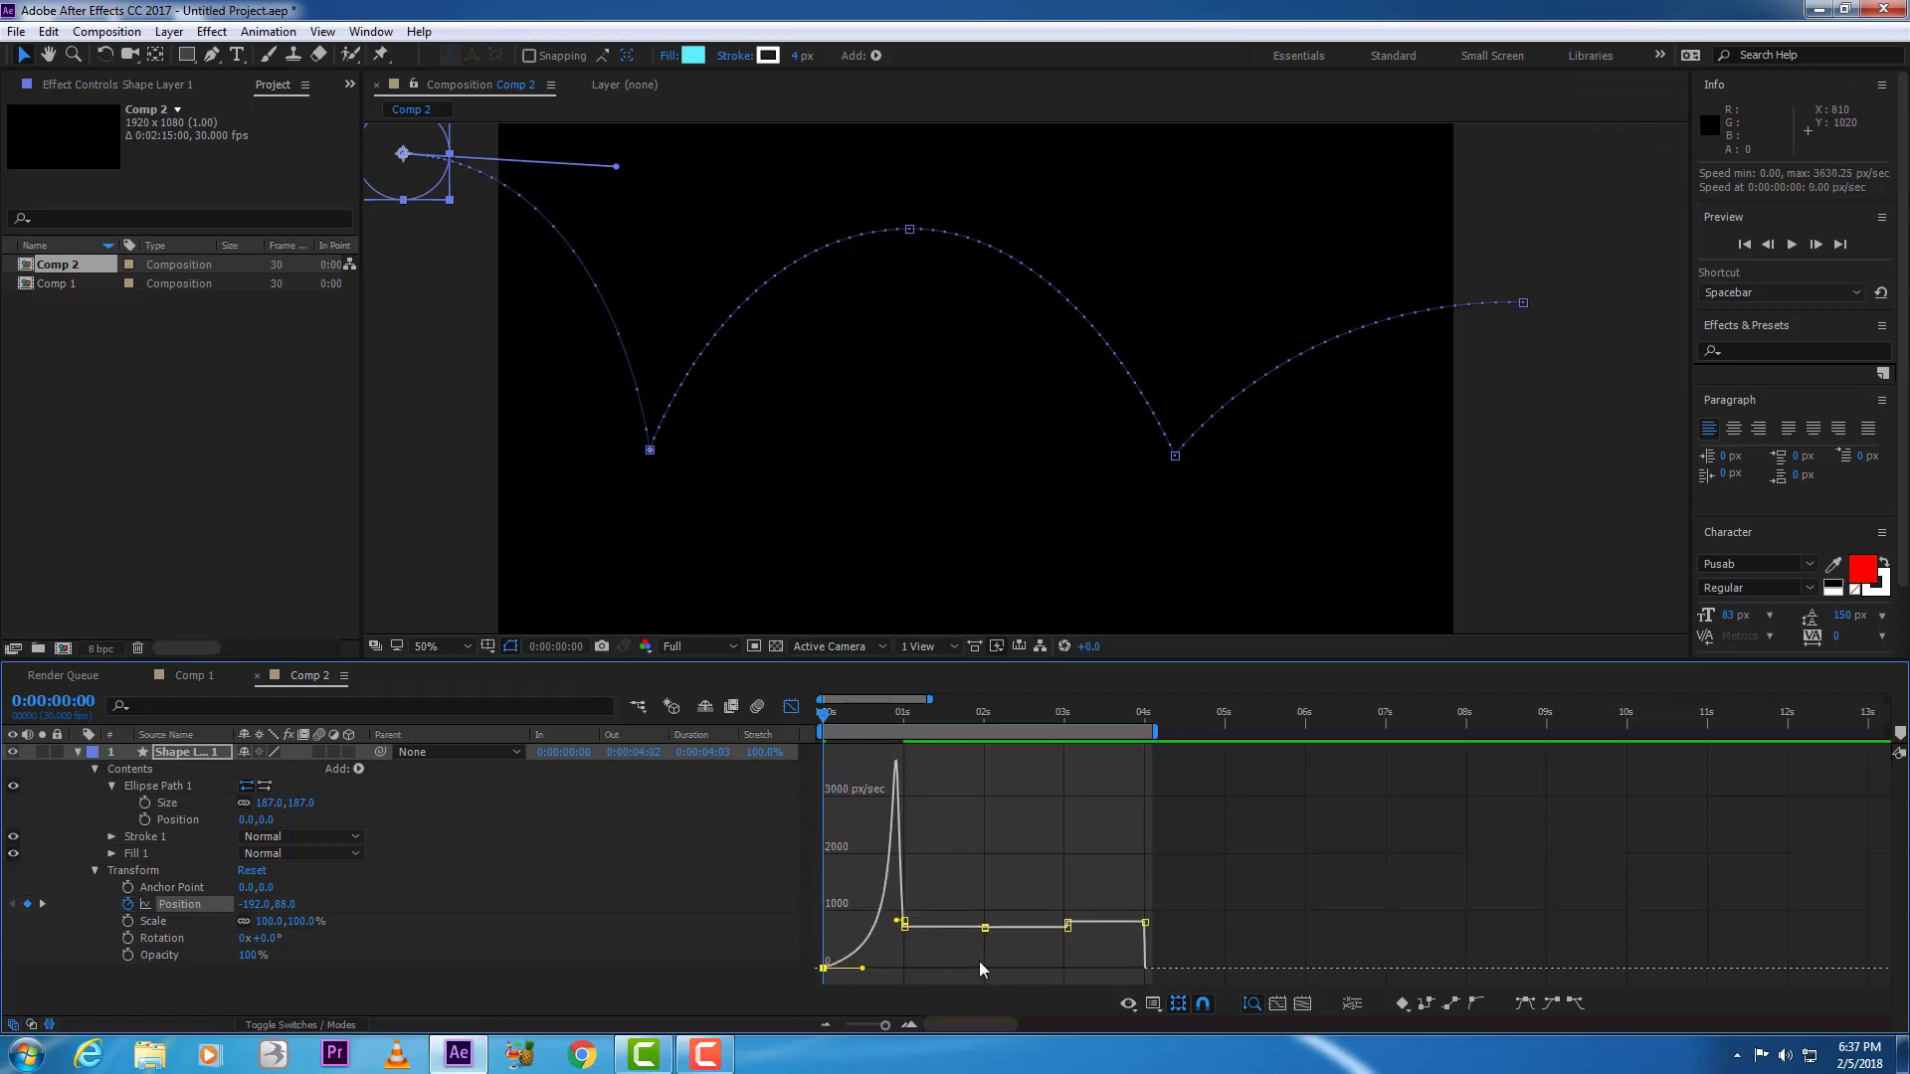
scroll(1181, 969, up, 3)
click(1044, 924)
scroll(1226, 860, down, 3)
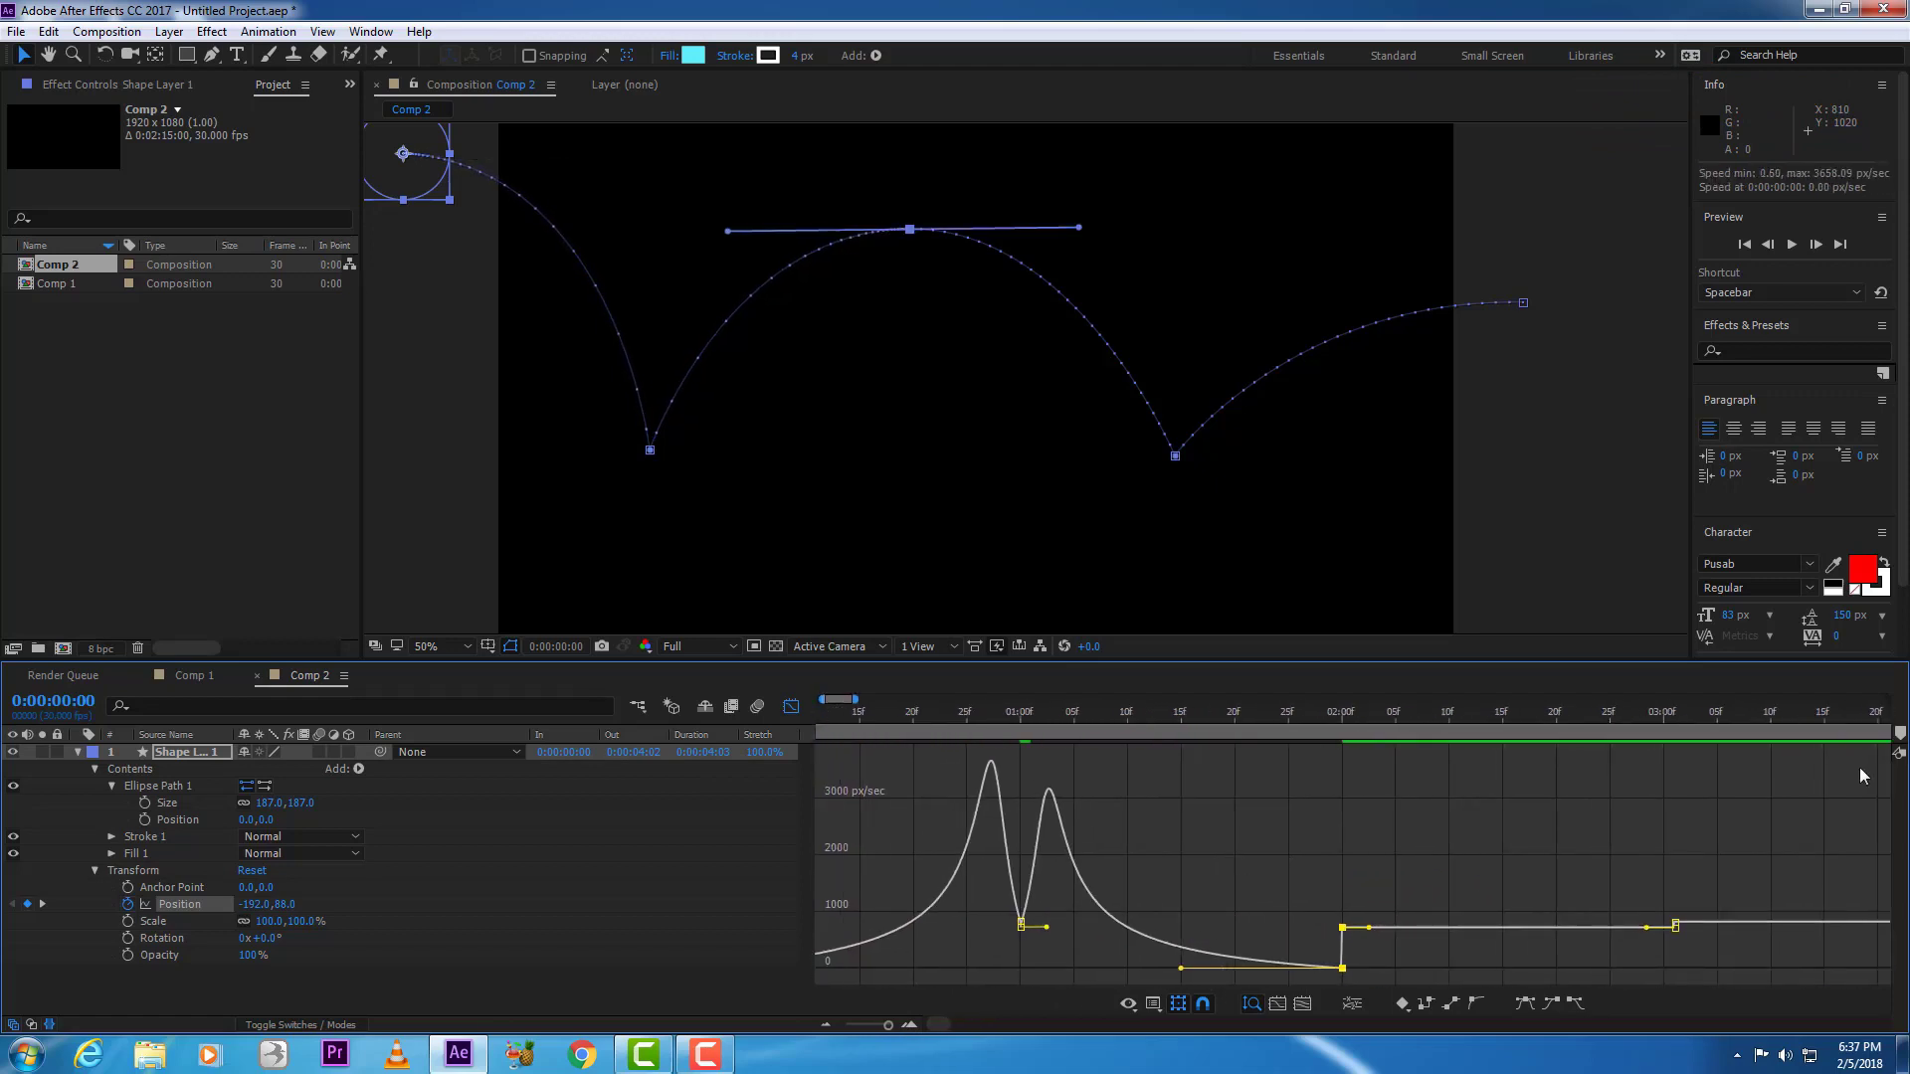
drag(1124, 966, 1137, 977)
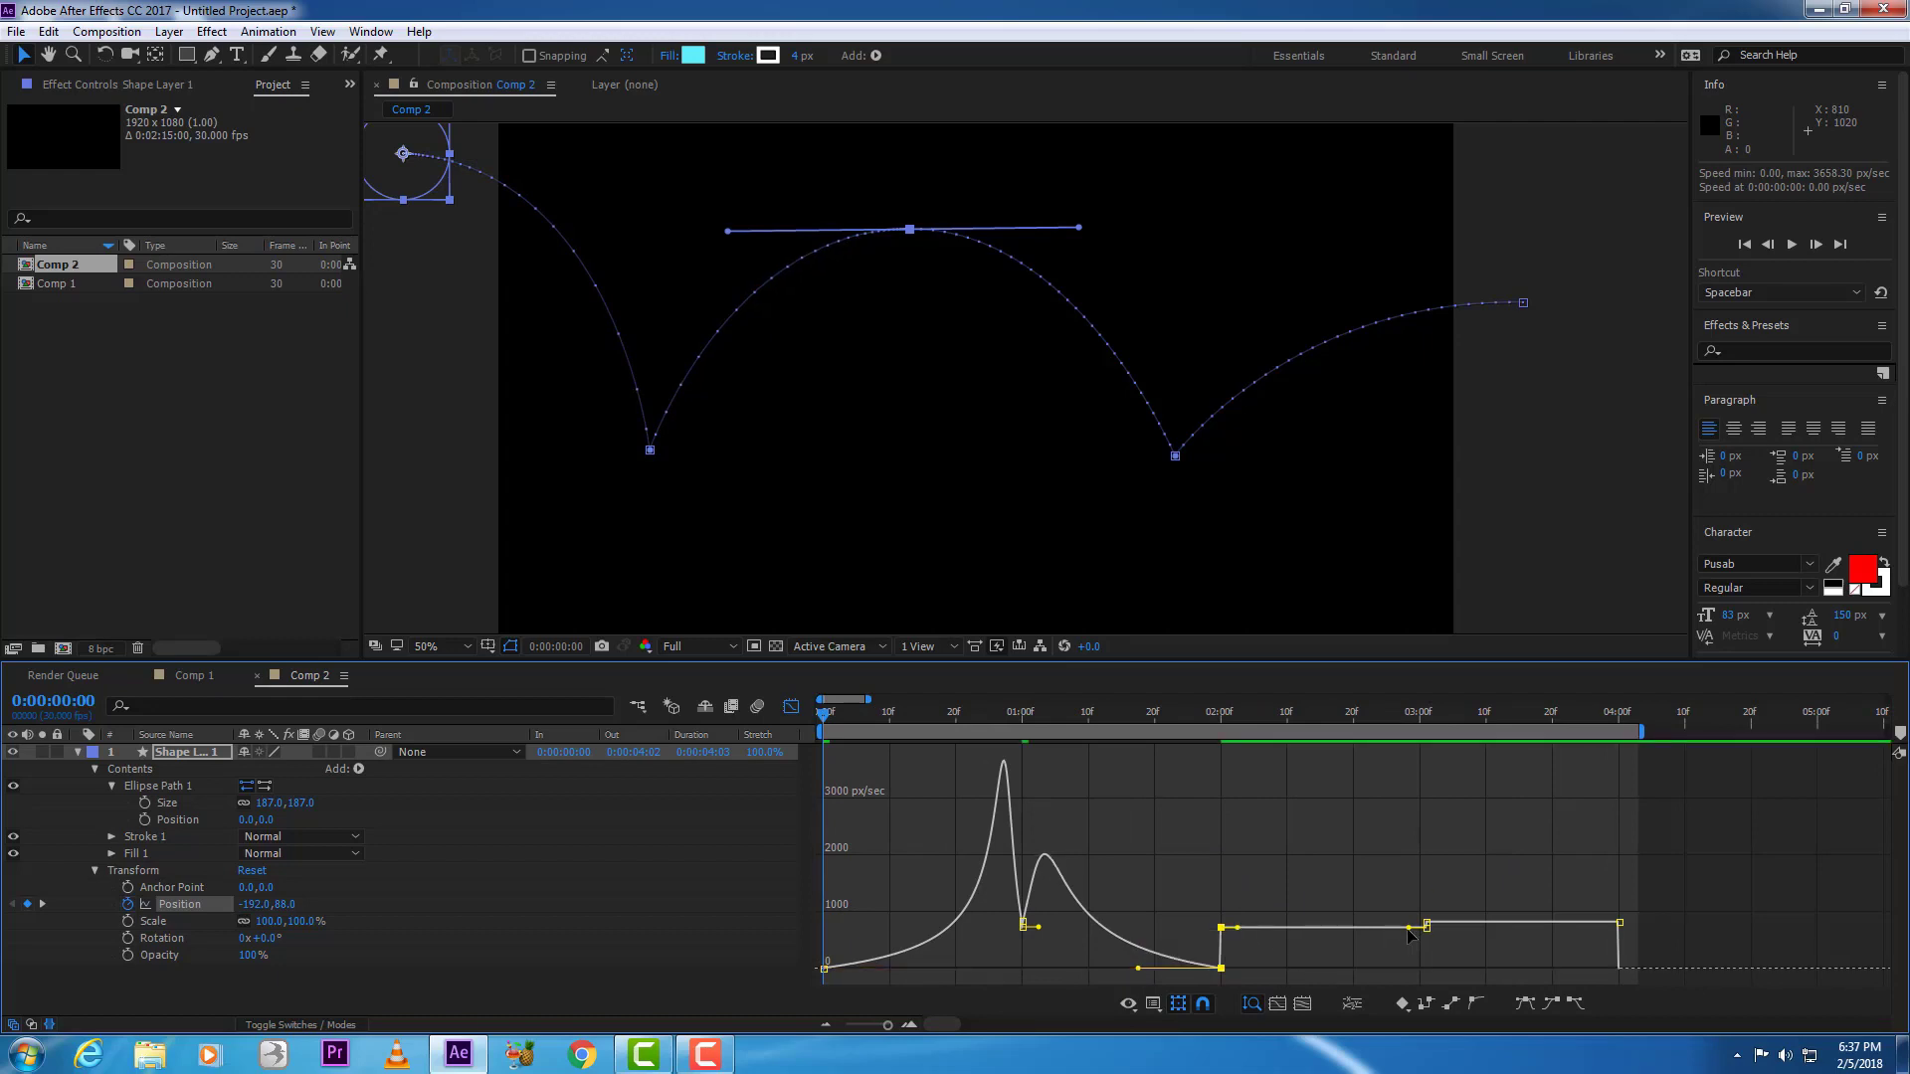
- Bring speed to zero entering the 03:00f keyframe and ease the speed leaving 02:00f
mouse_move(1409, 927)
mouse_down()
mouse_move(1356, 982)
mouse_move(1392, 953)
mouse_up()
drag(1233, 931, 1240, 975)
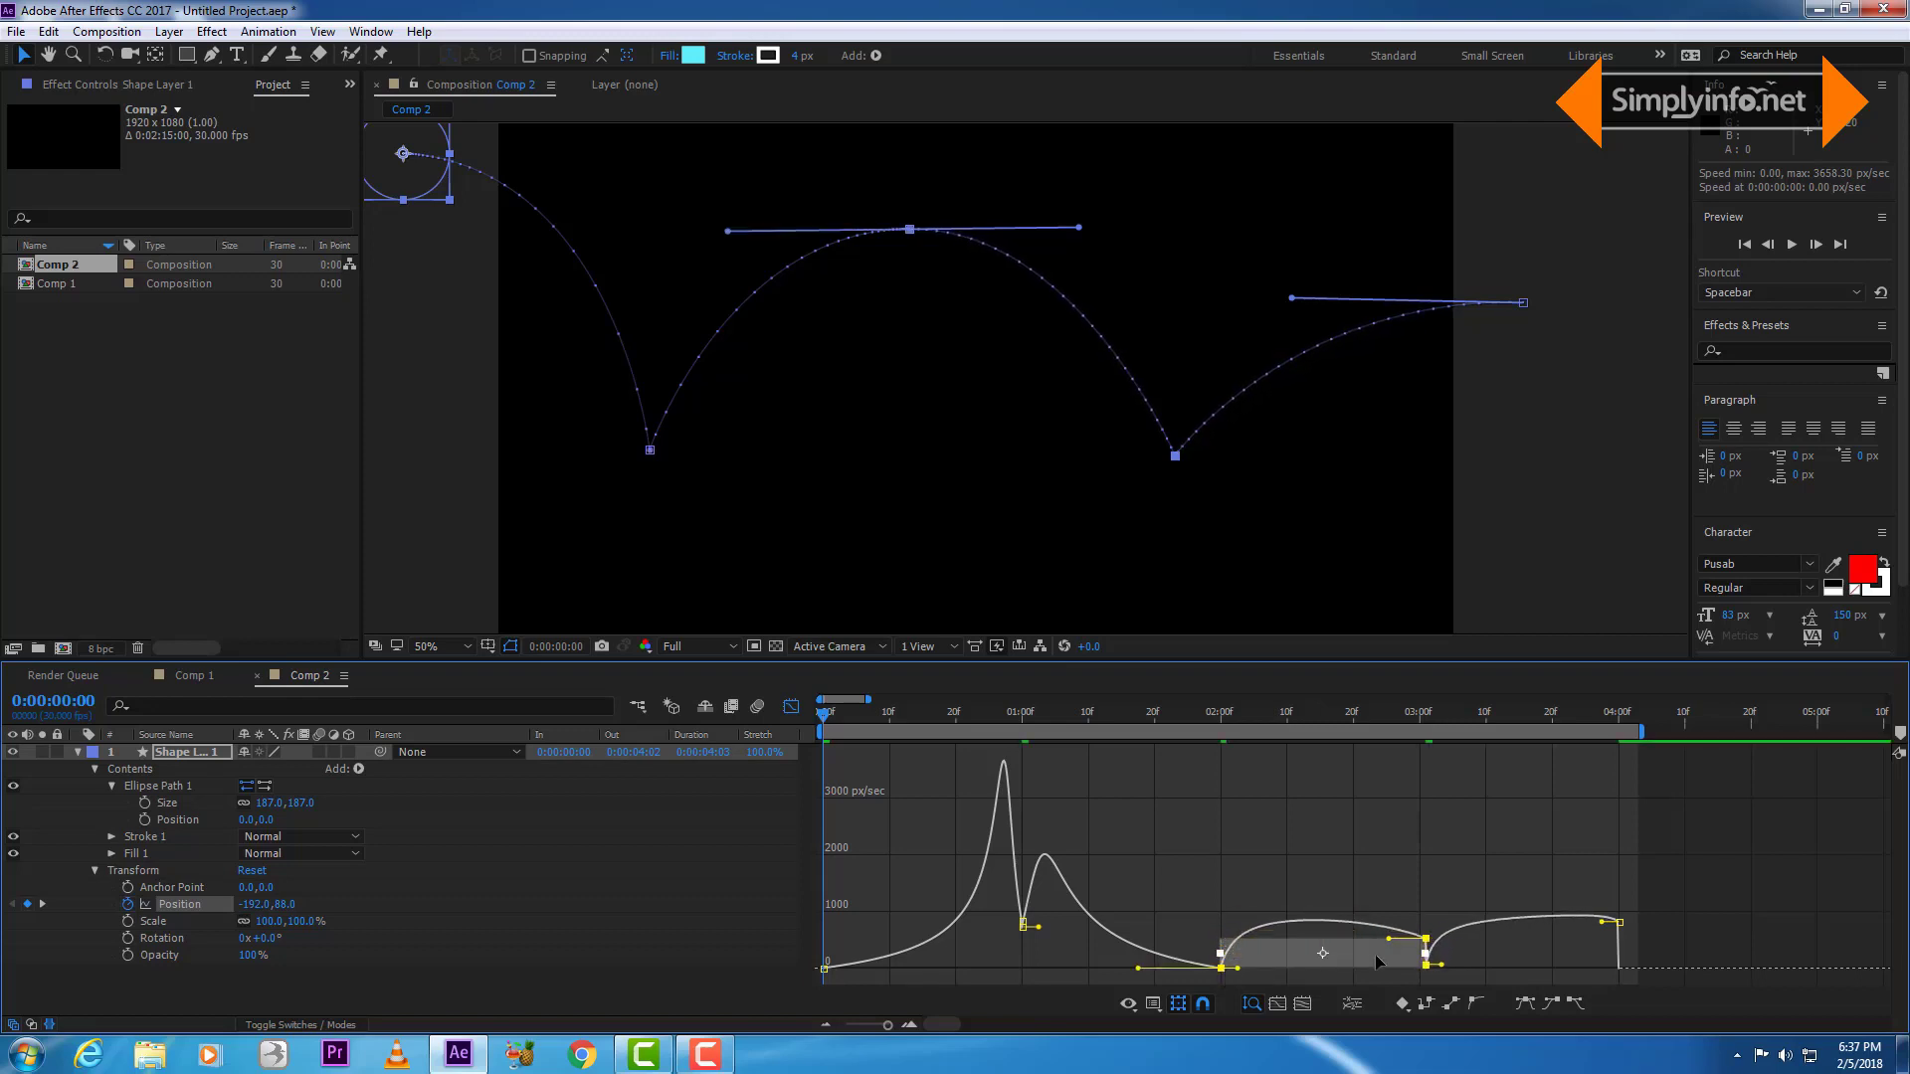
key(ctrl+z)
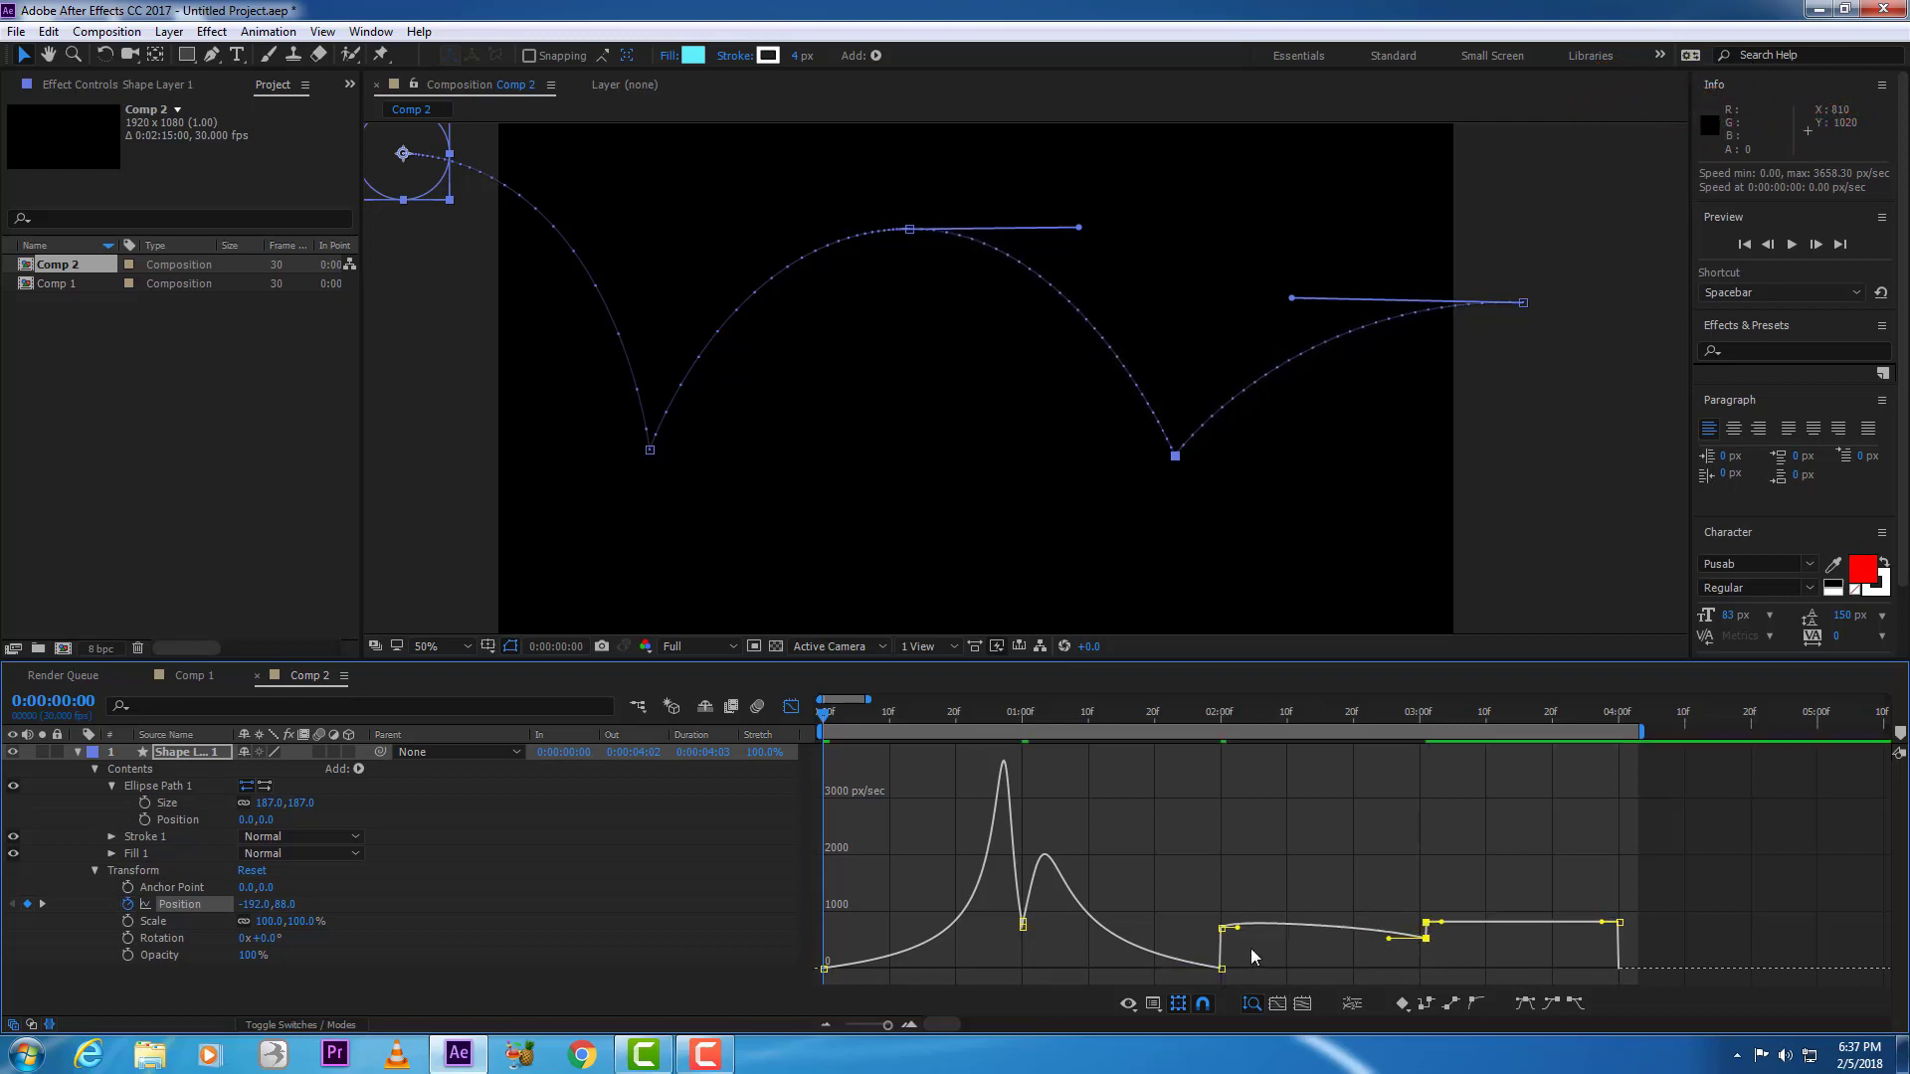
drag(1225, 932, 1308, 978)
- Ease into the final keyframe, then go back to the keyframe timeline
scroll(1114, 854, right, 3)
click(1275, 889)
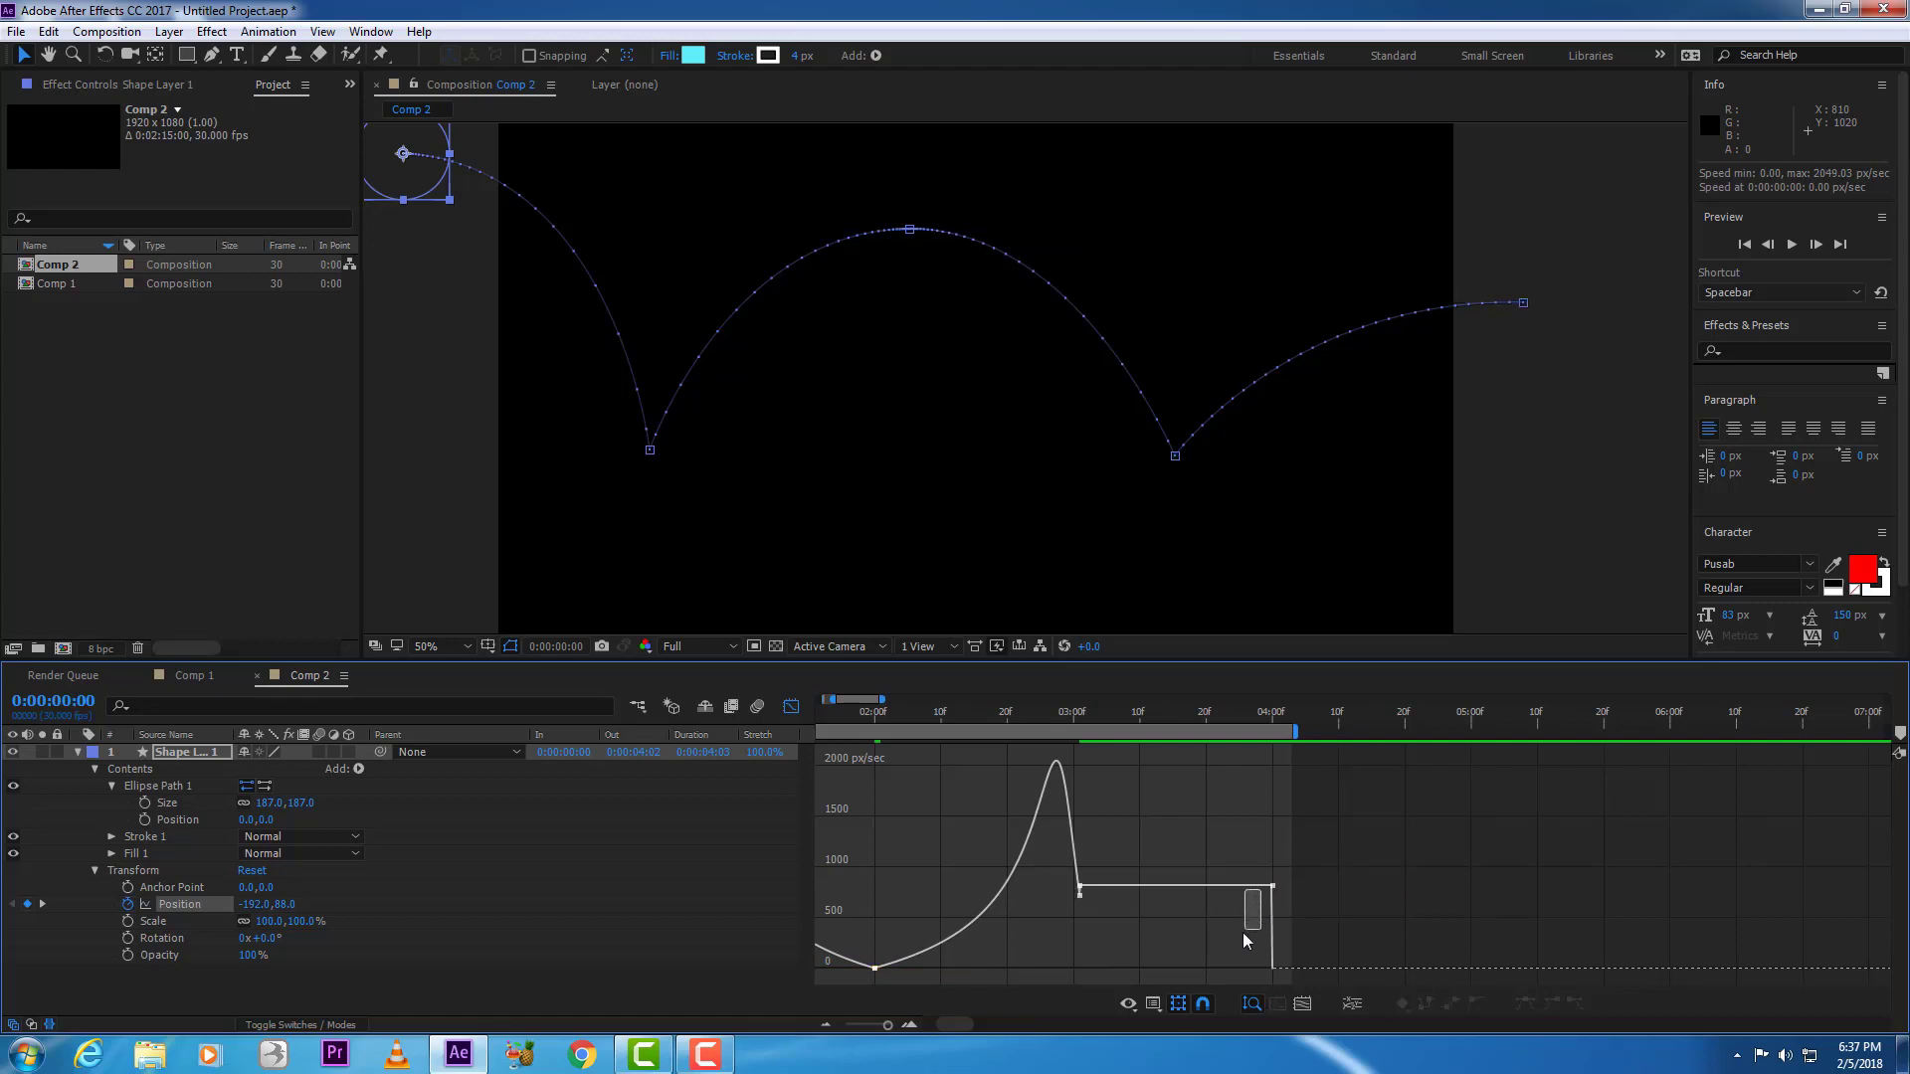
click(1274, 886)
drag(1257, 890, 1185, 939)
scroll(1090, 913, left, 5)
click(1065, 968)
scroll(1075, 900, left, 4)
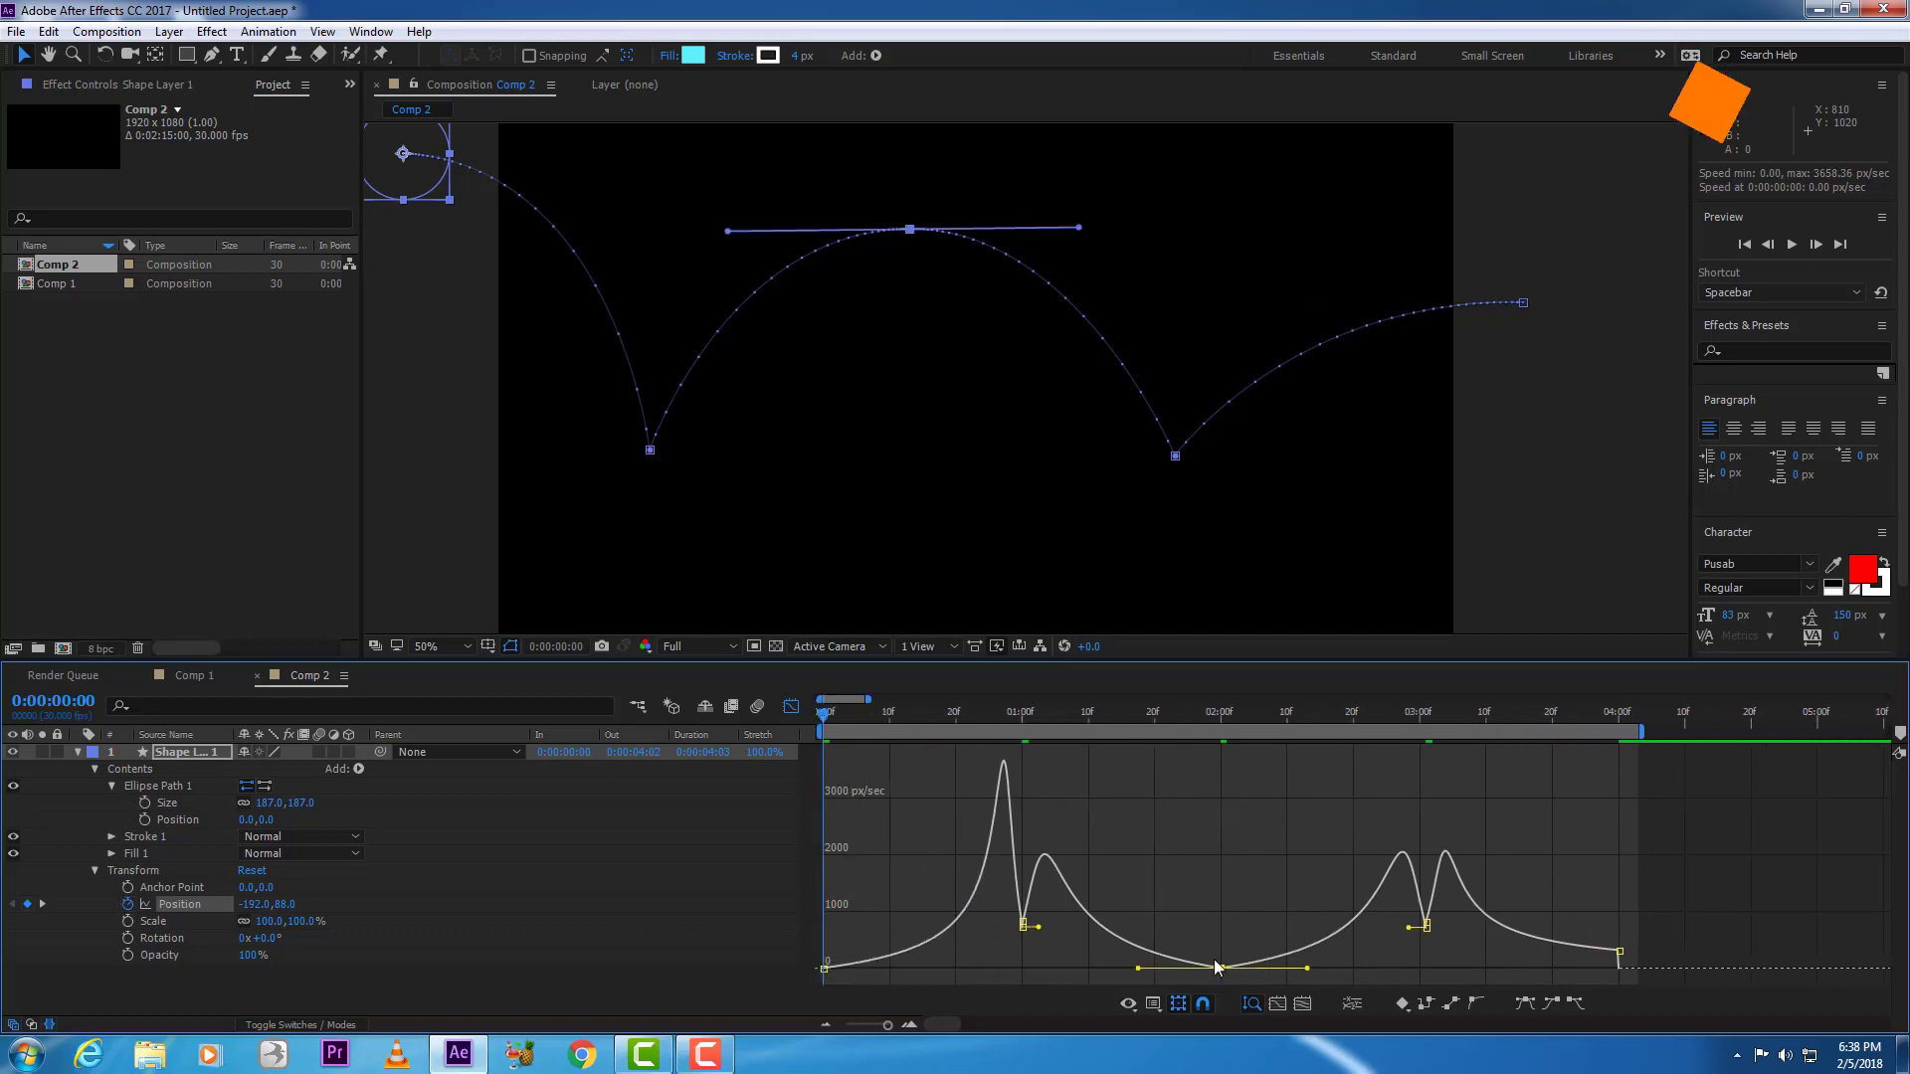
click(792, 707)
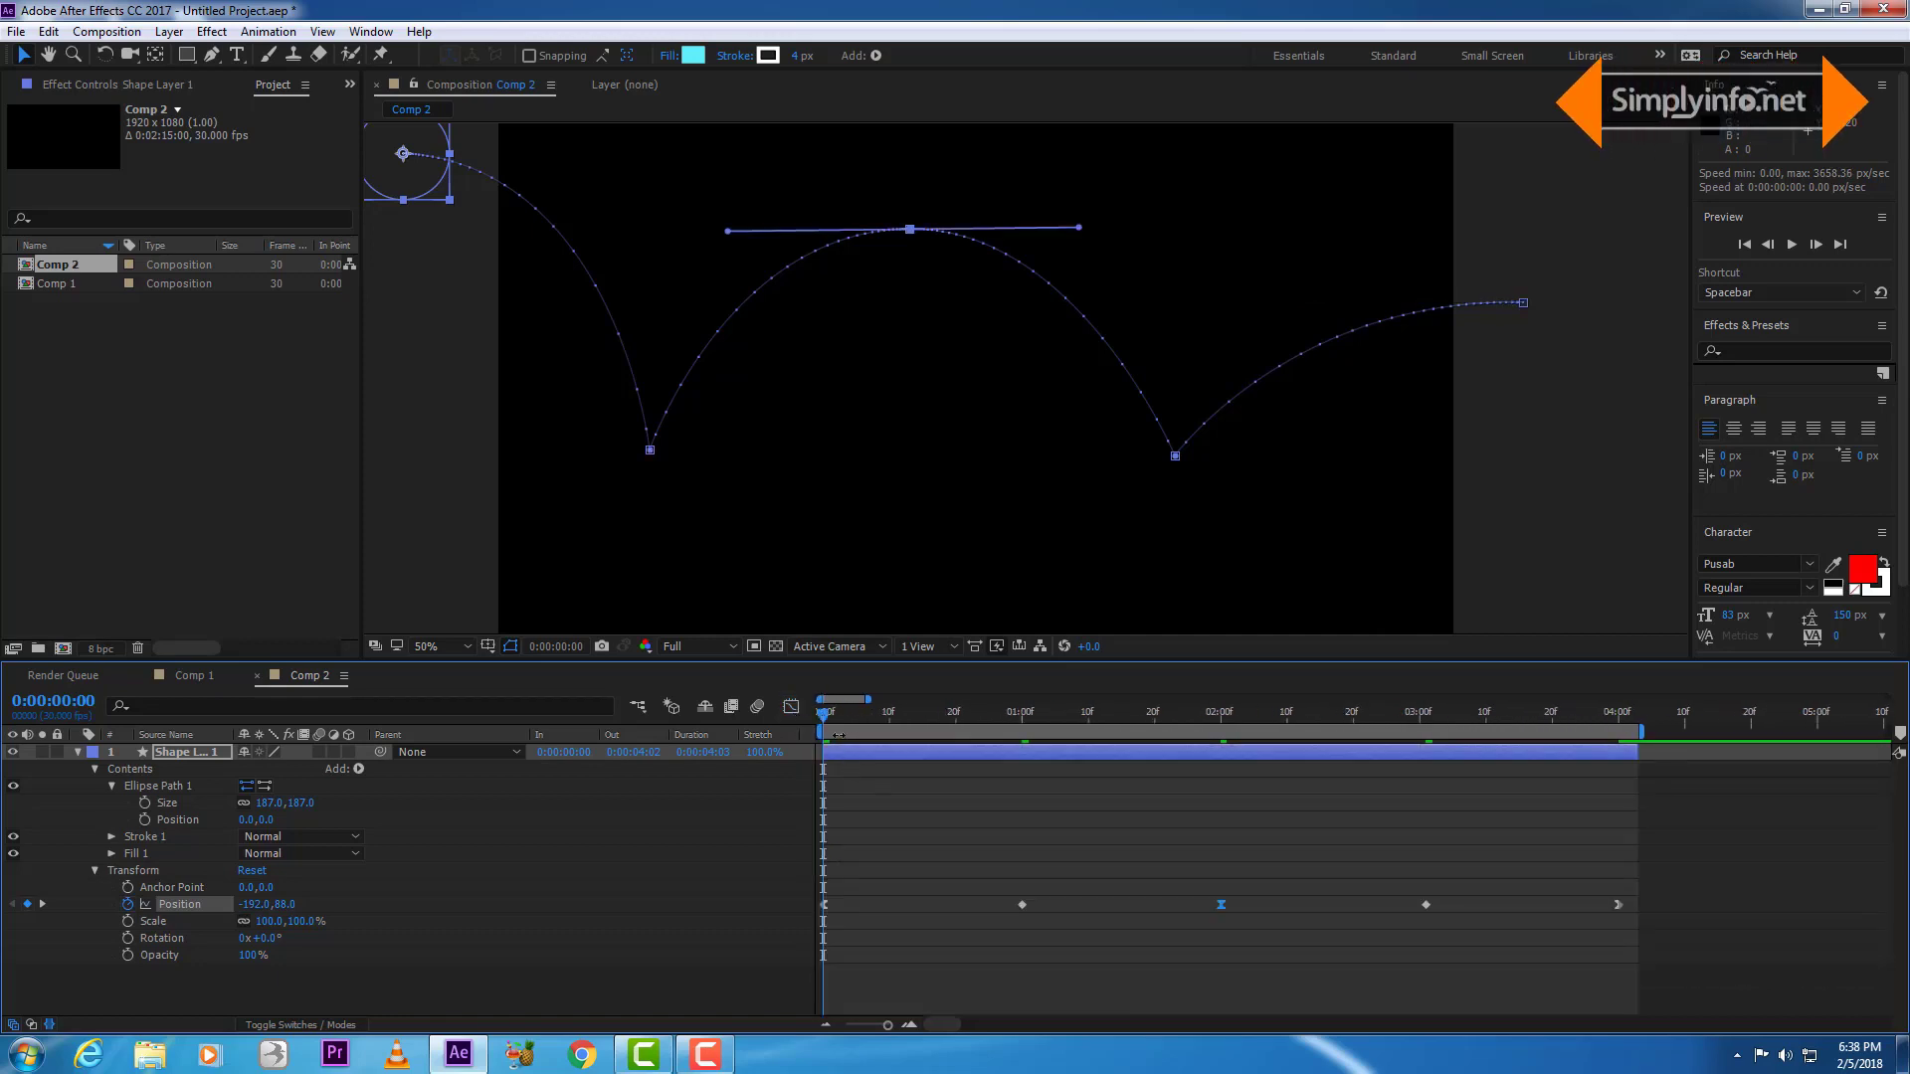
- Play and stop a RAM preview of the eased bounce, then reopen the speed graph
key(space)
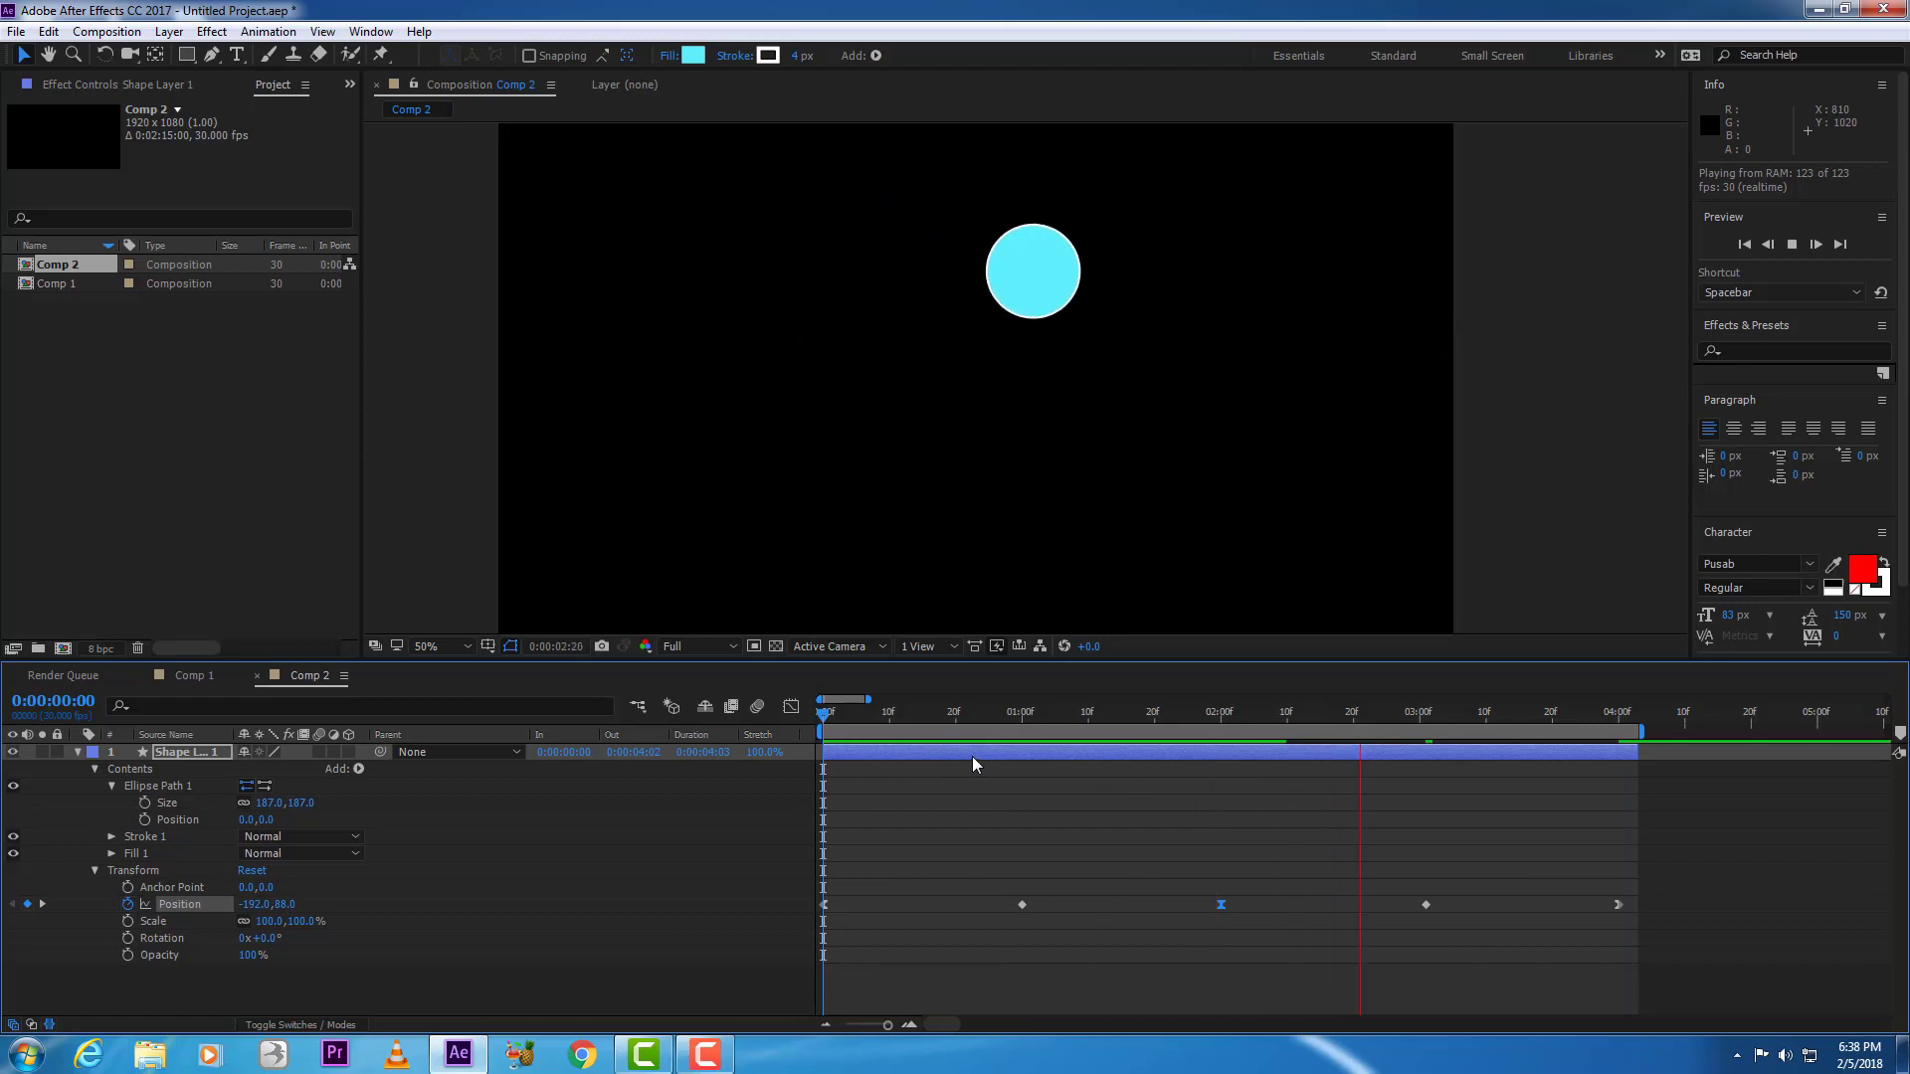
key(space)
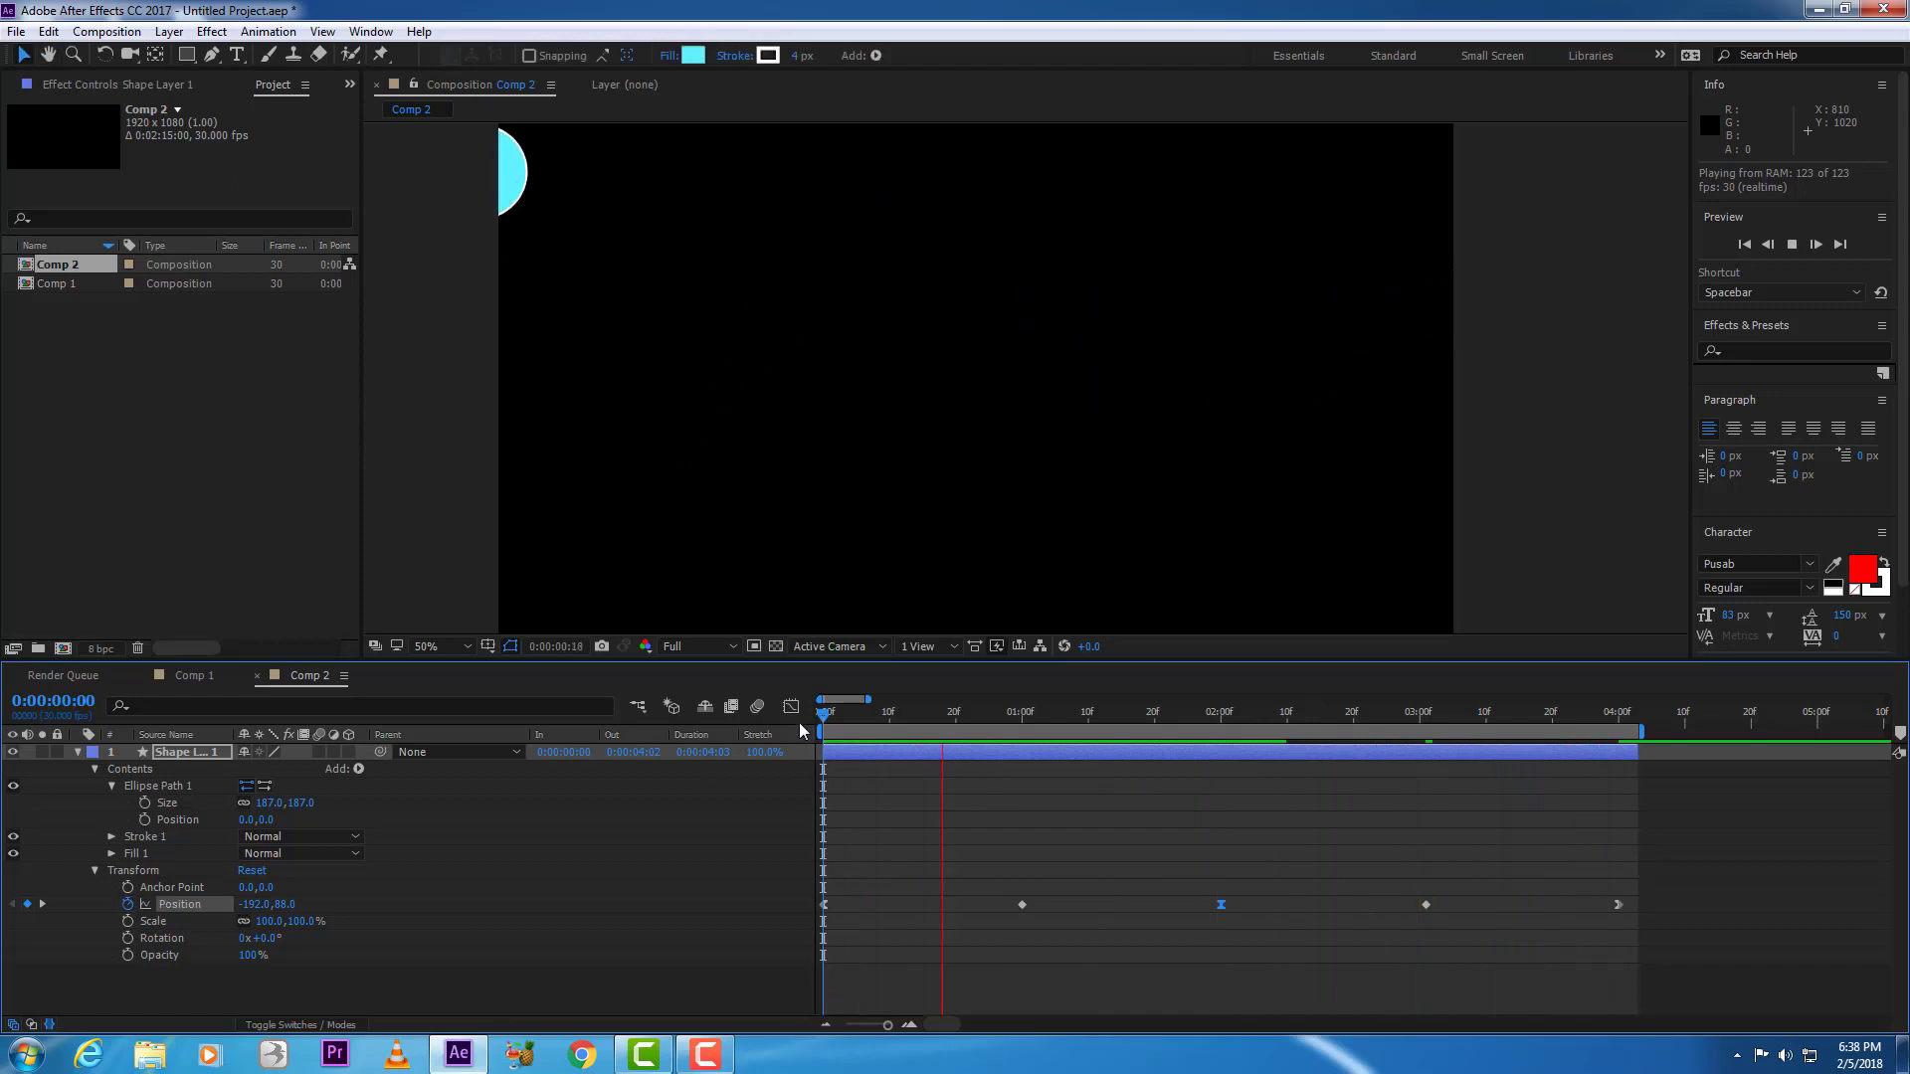
key(space)
click(791, 706)
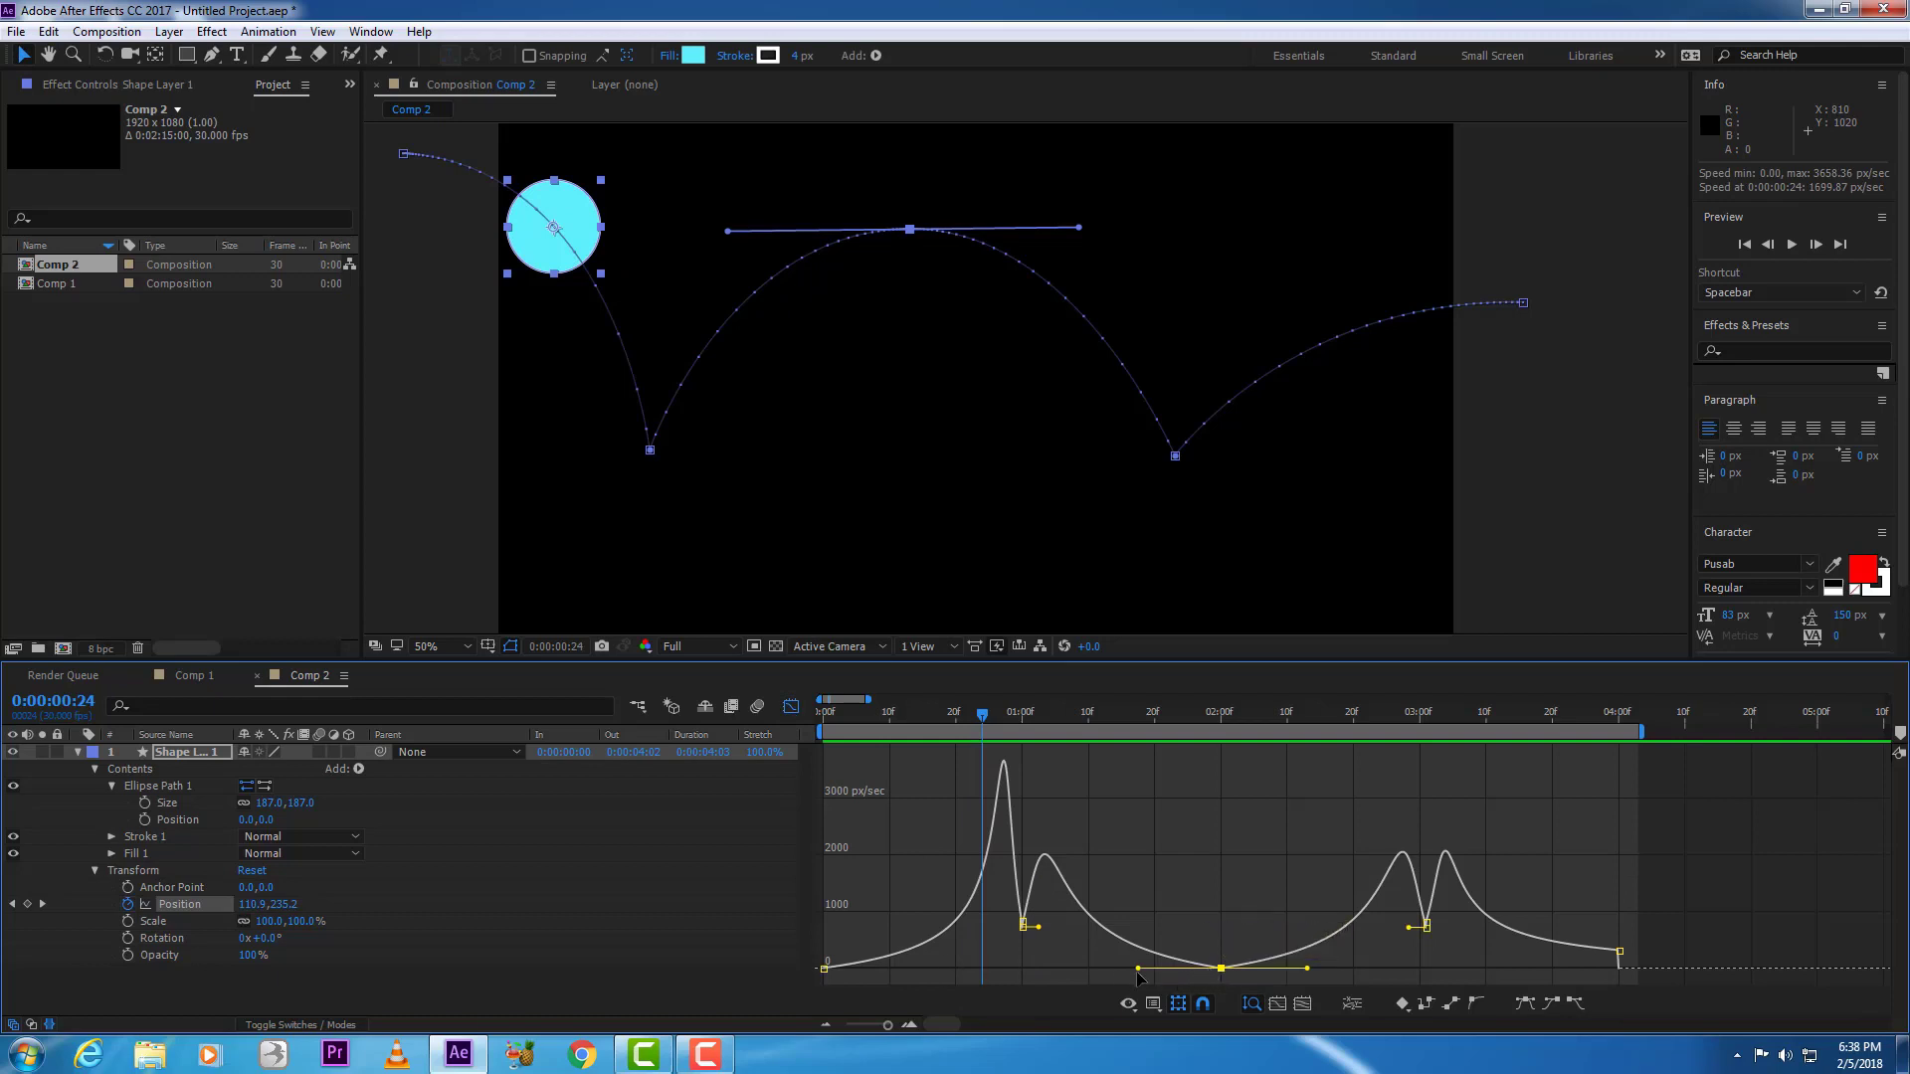
- Rejoin and widen the speed handles at the 02:00f keyframe, reaching 317.61 px/sec
drag(1139, 969, 1104, 959)
drag(1221, 967, 1152, 953)
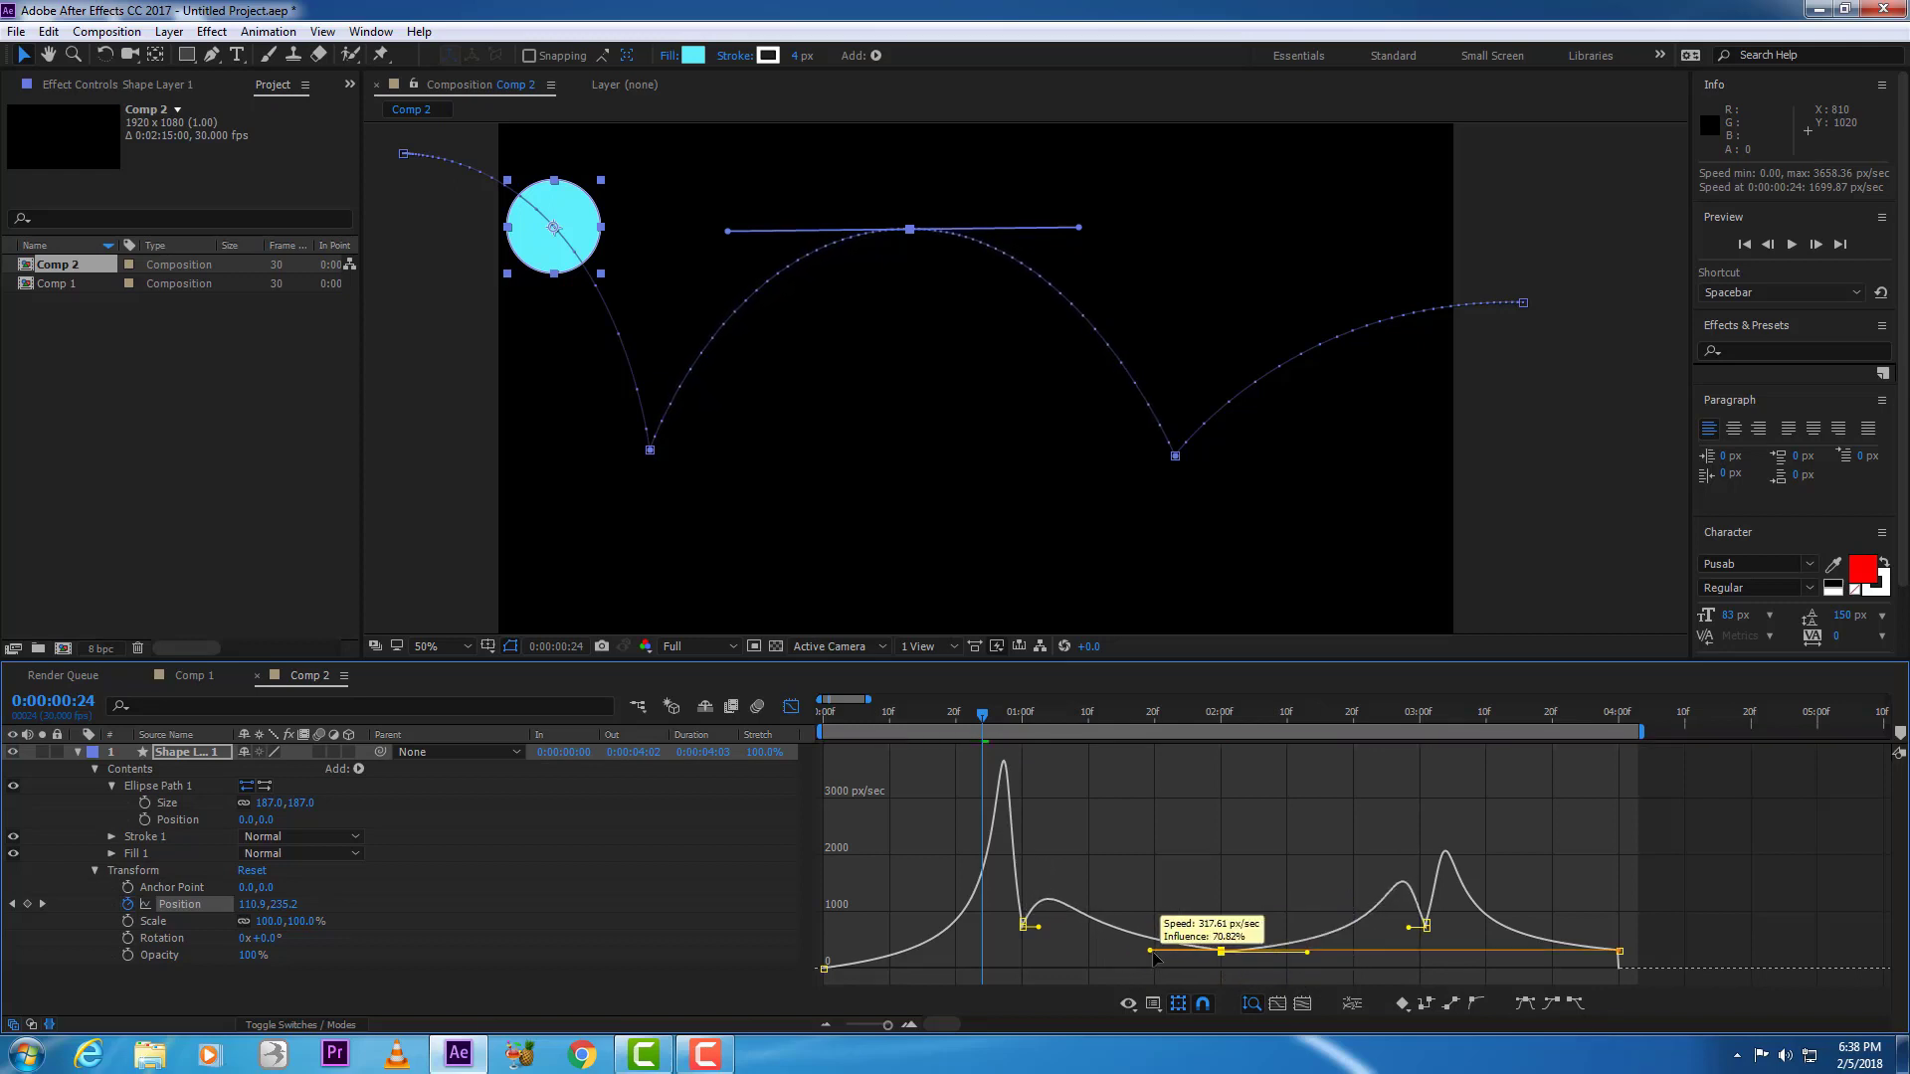
drag(1305, 953, 1289, 957)
drag(1152, 953, 1166, 951)
- Preview the eased bounce animation from the beginning
key(Home)
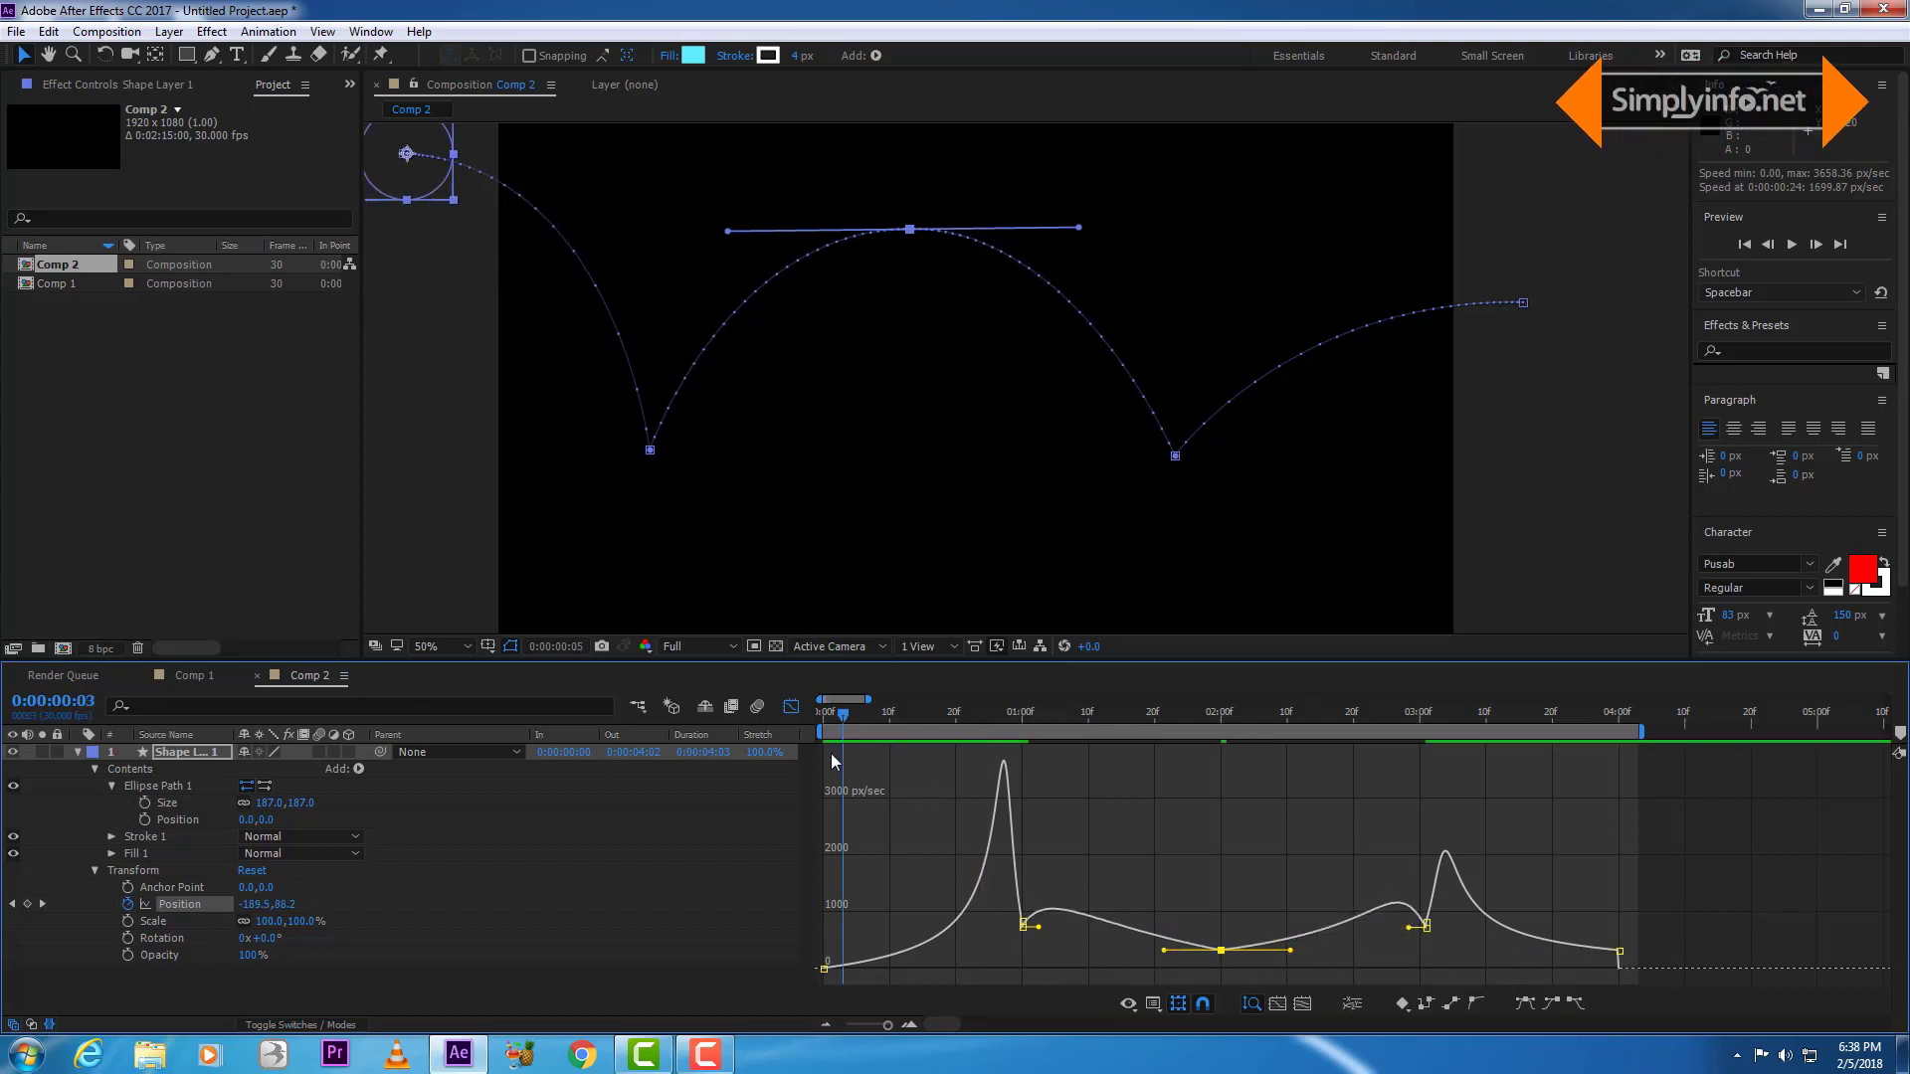
key(space)
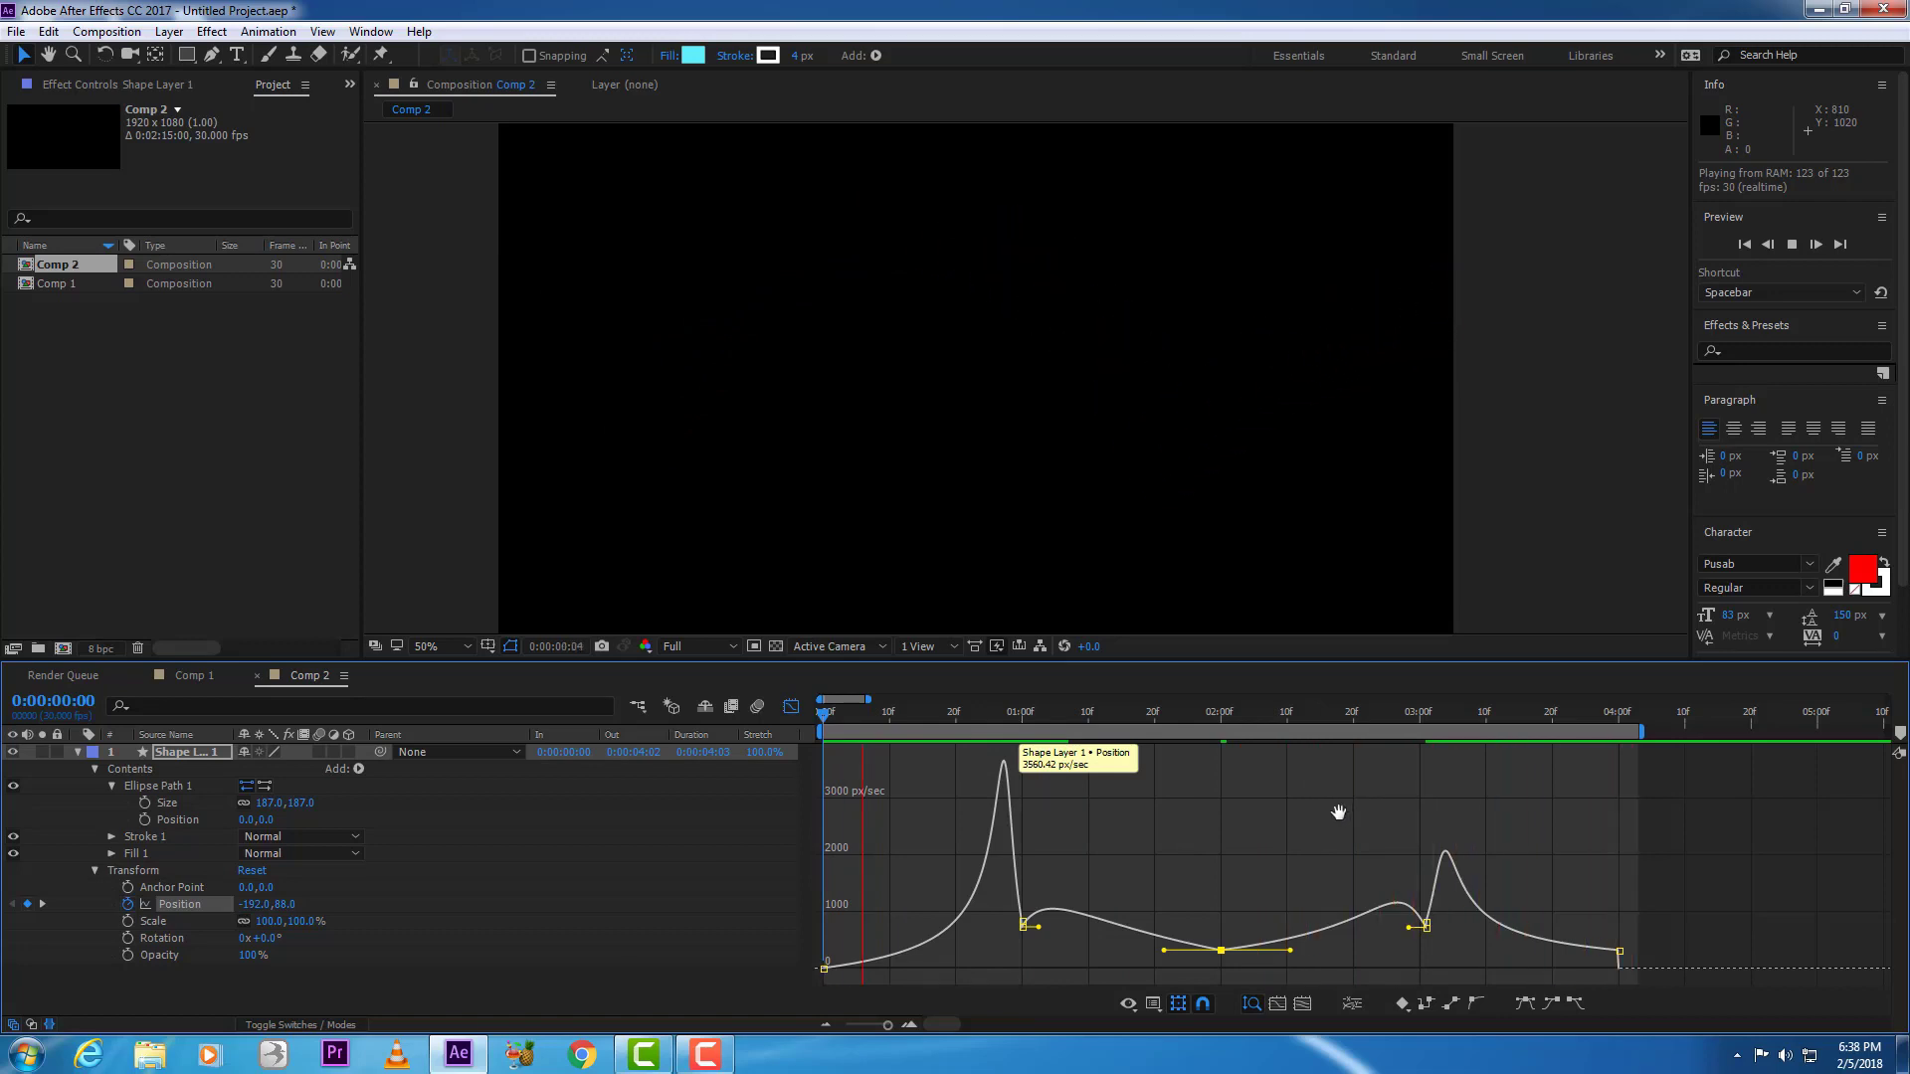
key(space)
- Go back to the keyframe timeline at the first impact and zoom the viewer onto the circle
click(787, 706)
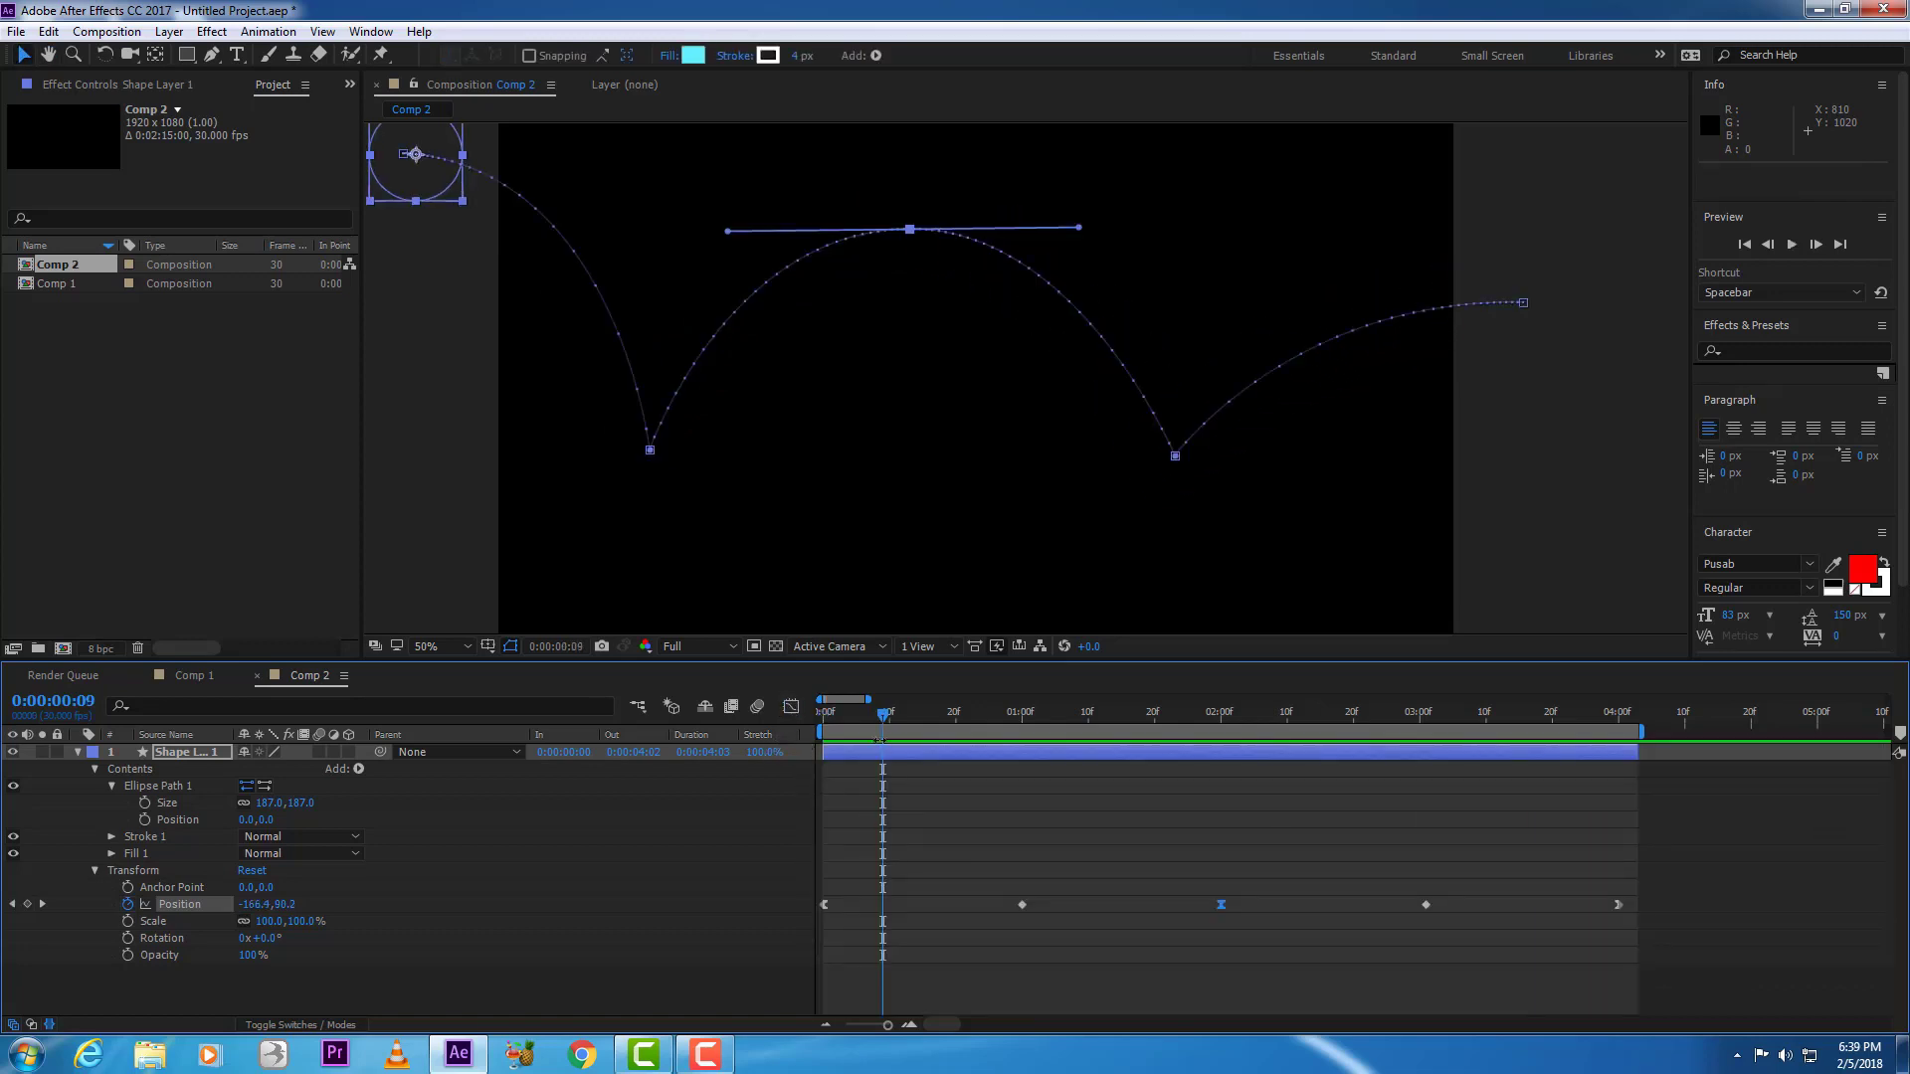
drag(885, 729, 1025, 851)
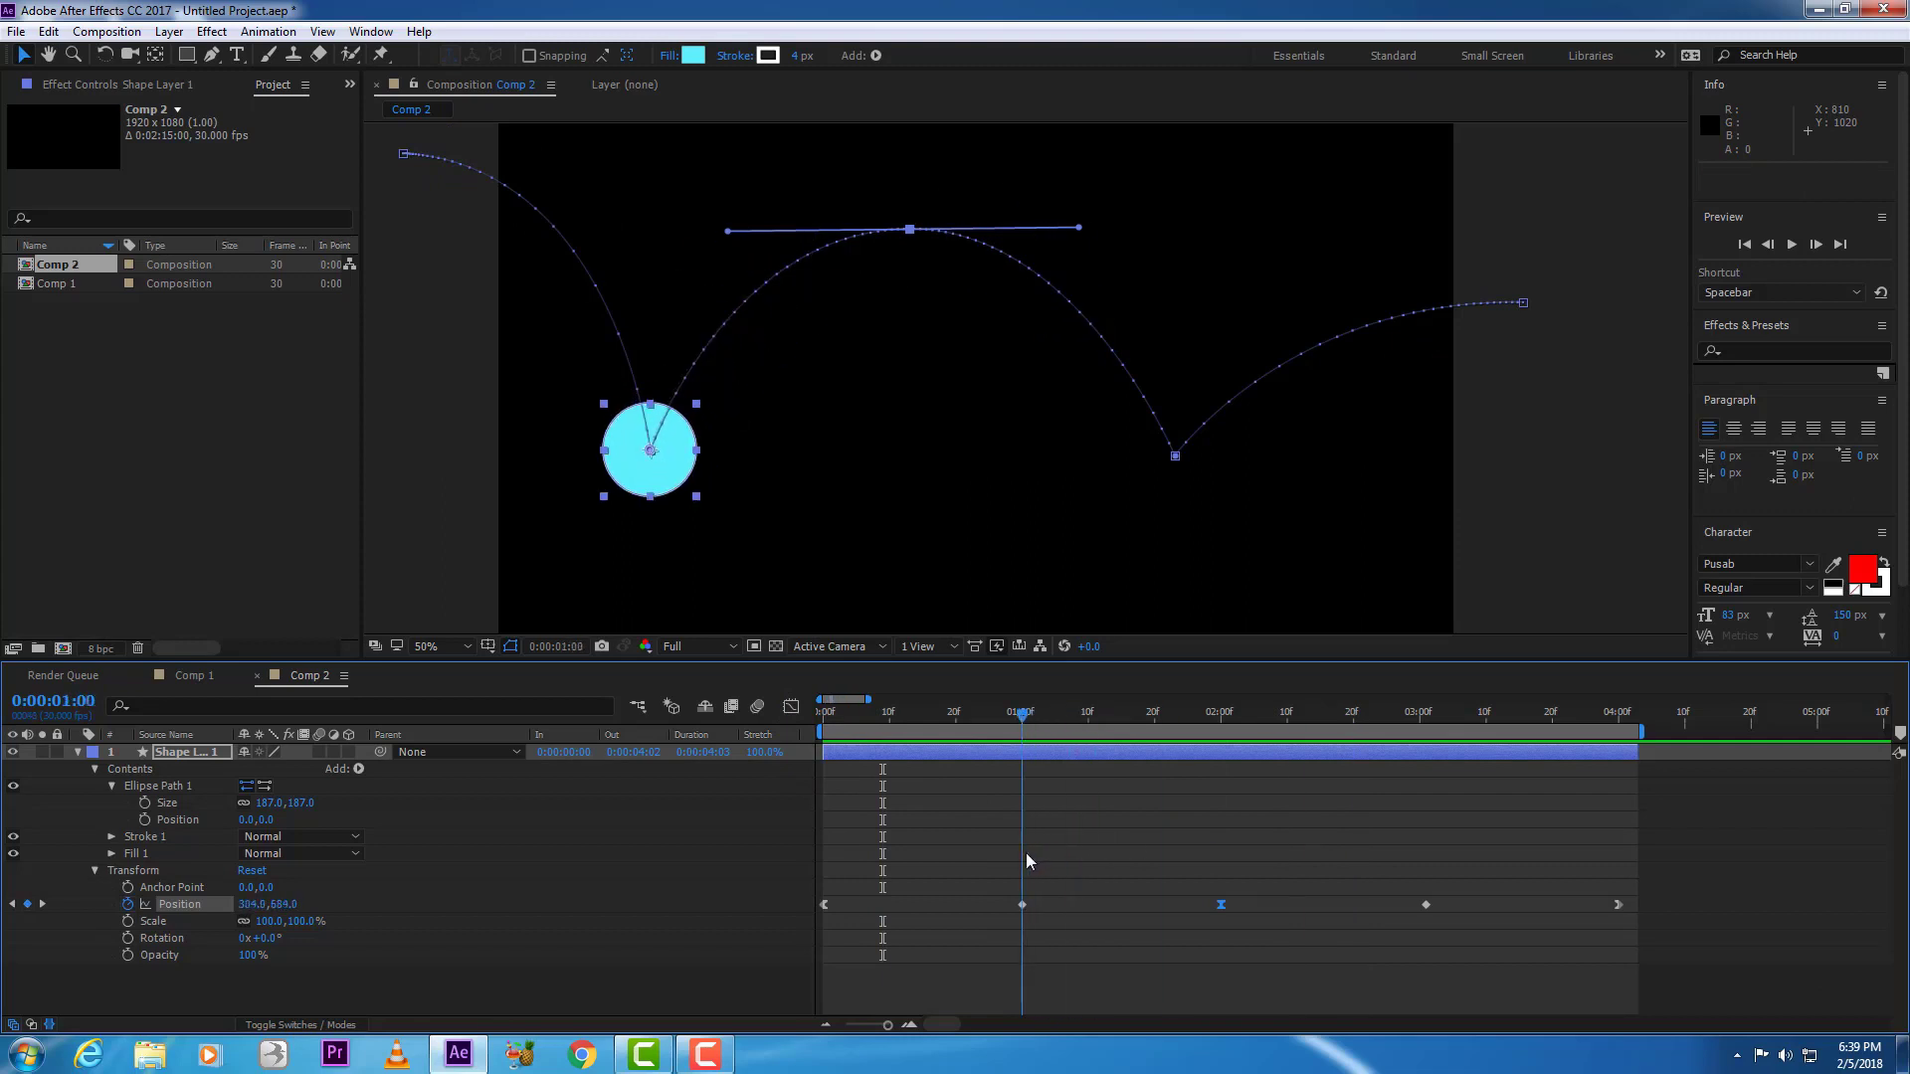
key(h)
drag(683, 516, 930, 444)
scroll(916, 480, up, 2)
key(v)
- At 0:00:00:29, zoom the timeline in and add a Scale keyframe
drag(1027, 720, 1020, 729)
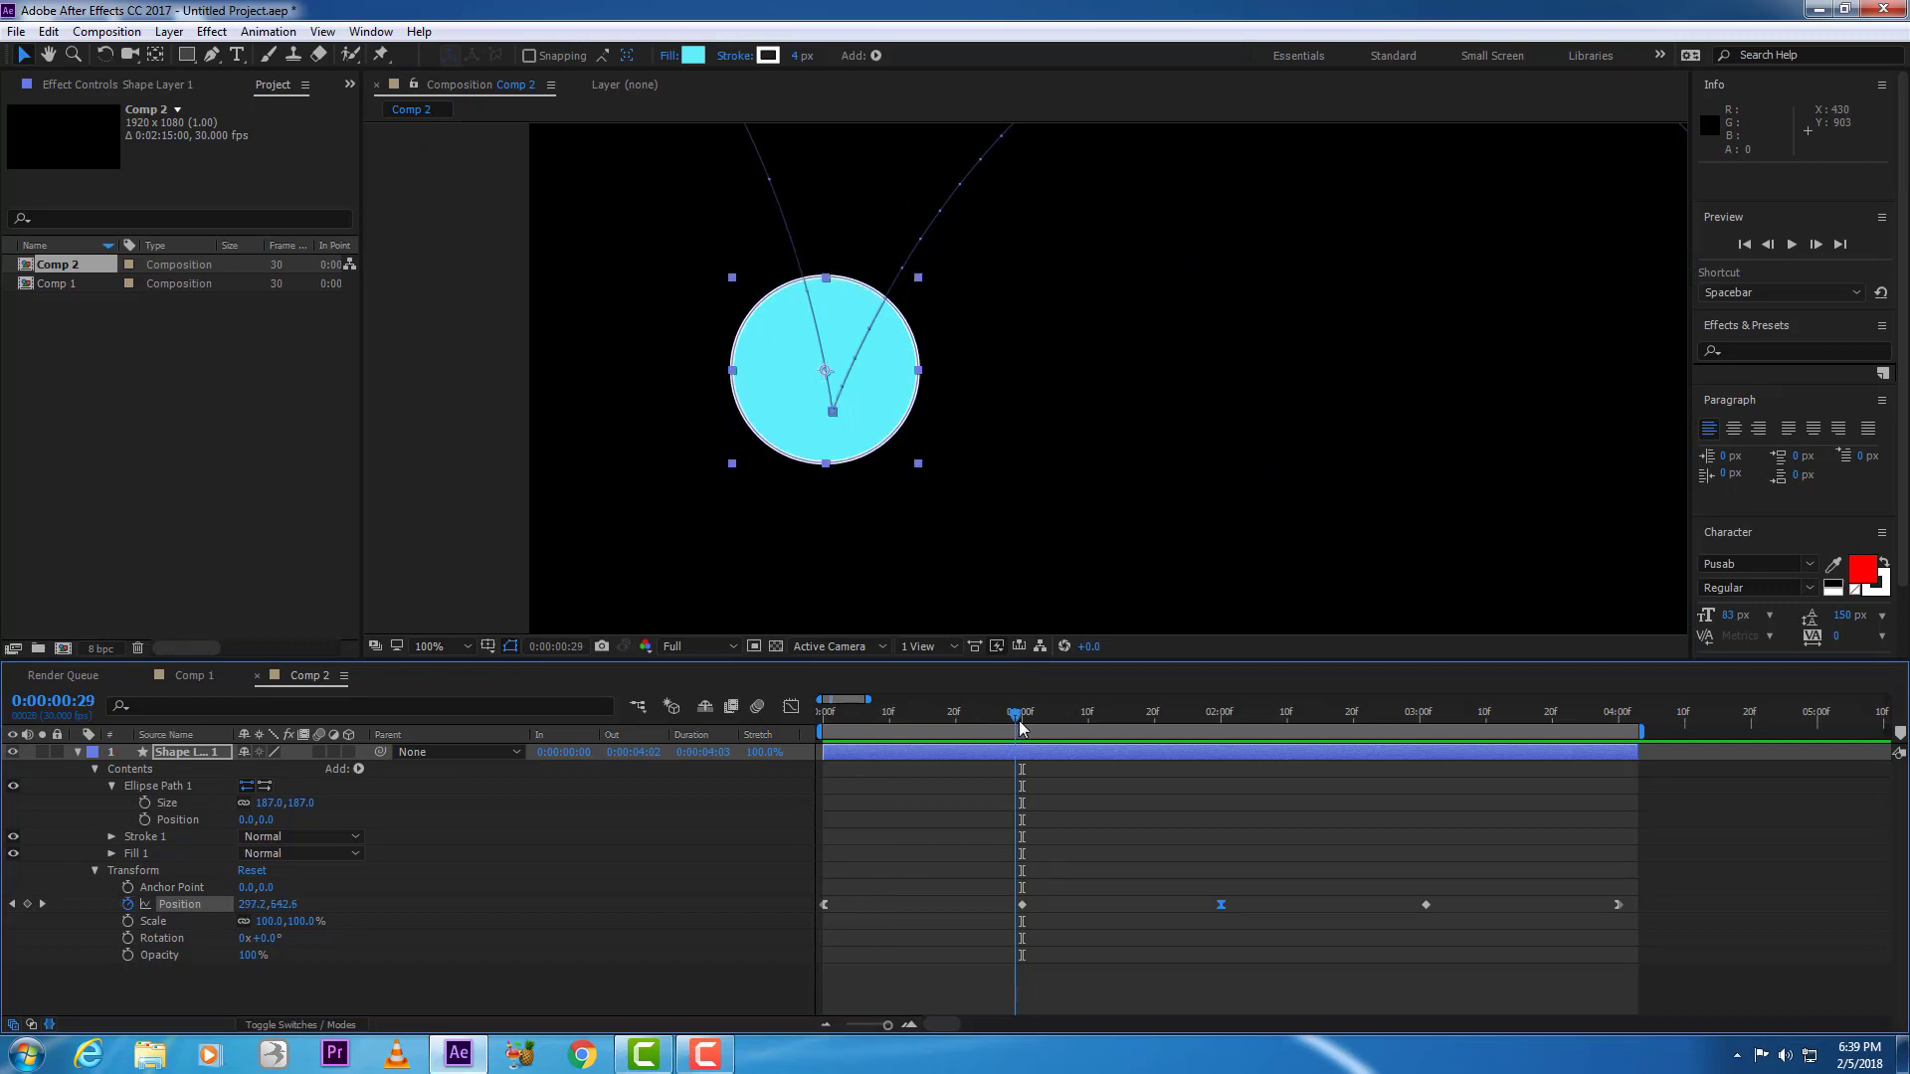
scroll(1039, 925, up, 3)
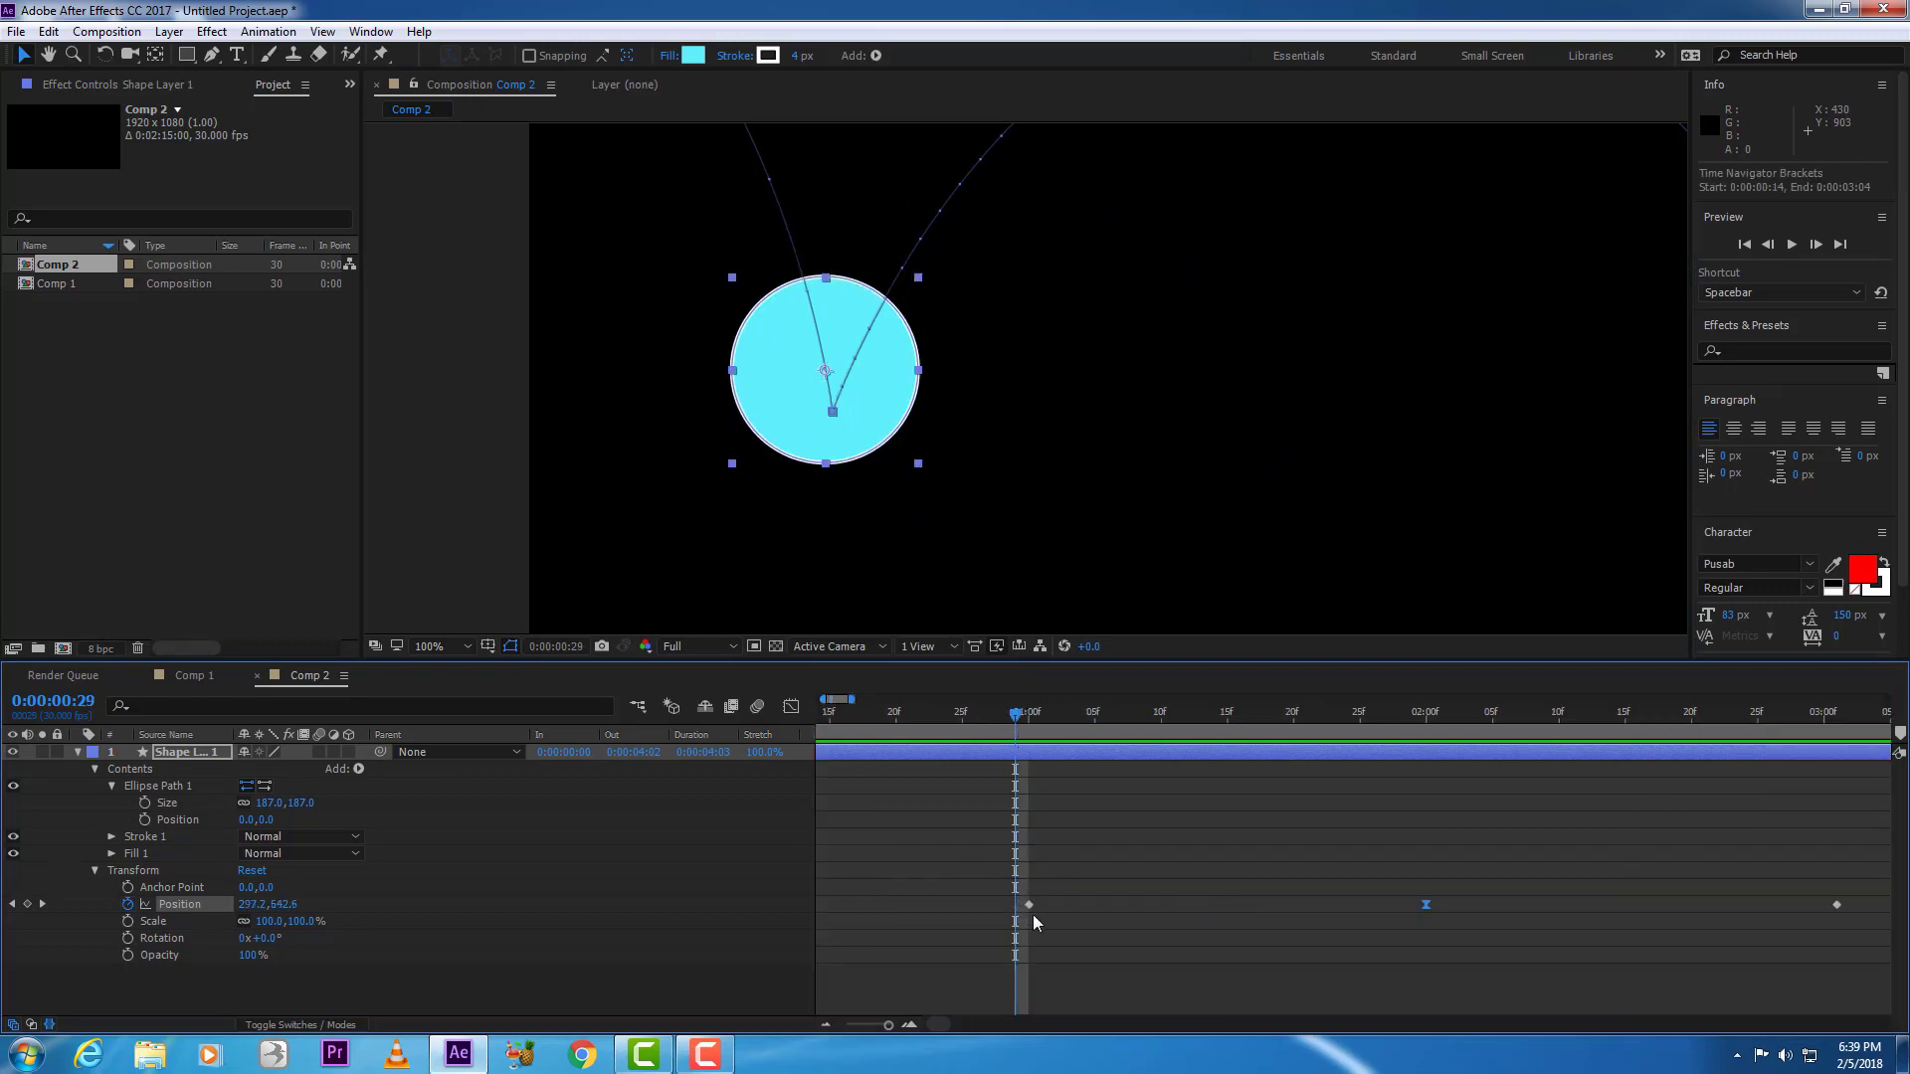
key(h)
drag(984, 871, 1045, 858)
key(v)
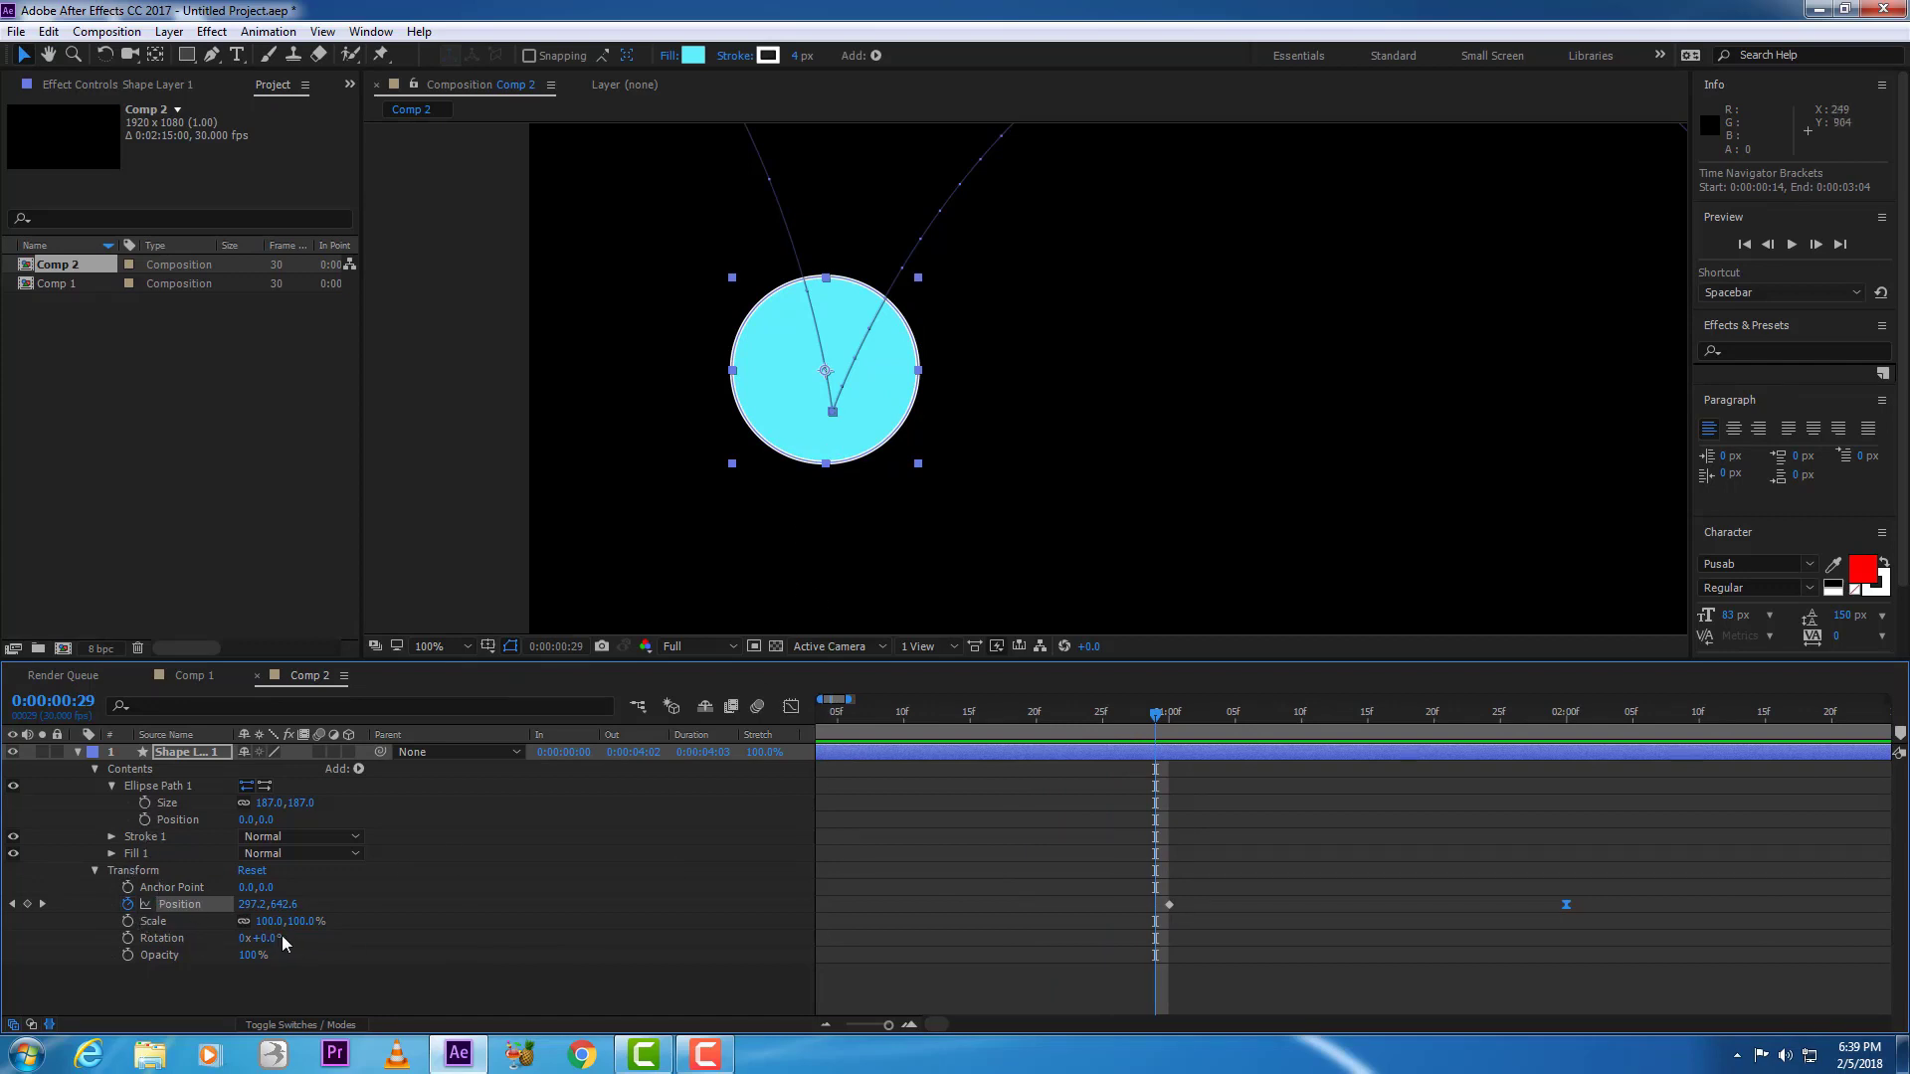
key(alt+shift+s)
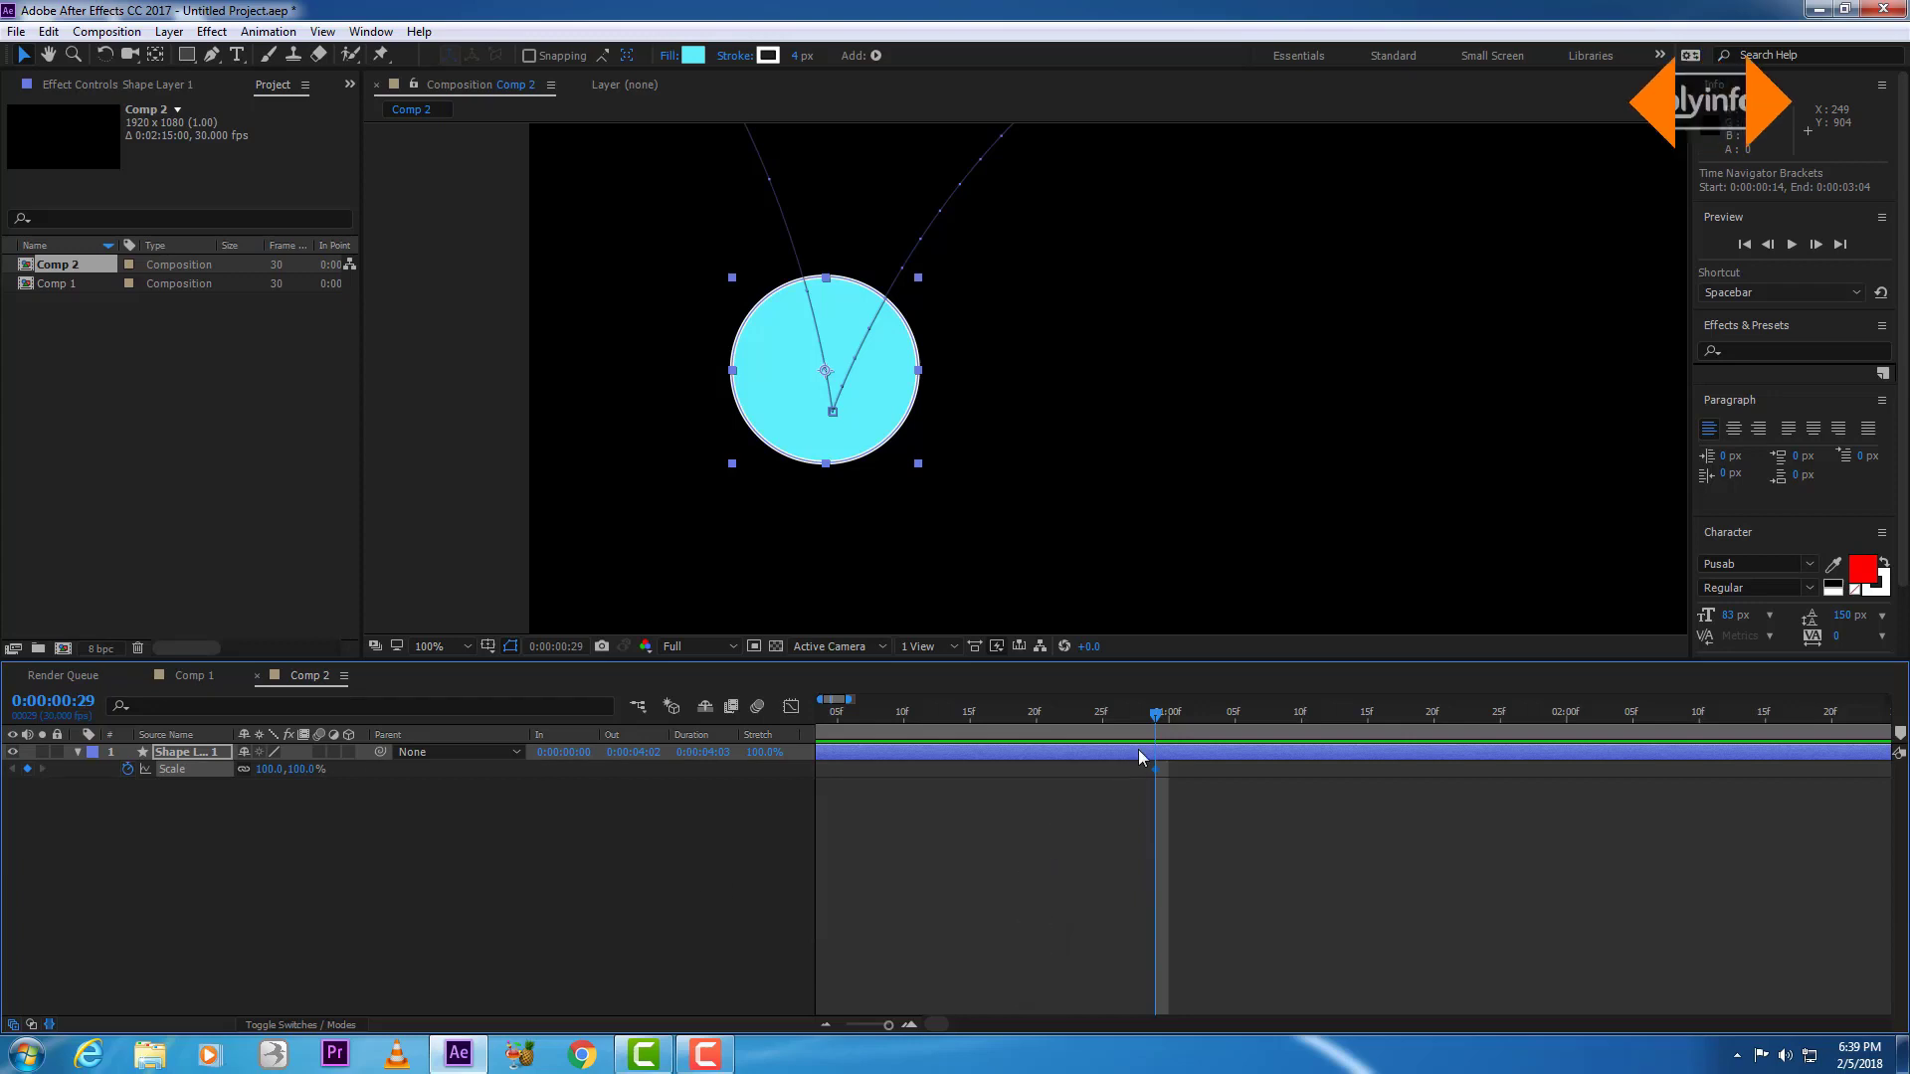
- Squash the circle to 100,45% Scale at the 0:00:01:00 impact
key(u)
key(Page_Down)
key(Page_Down)
key(Page_Down)
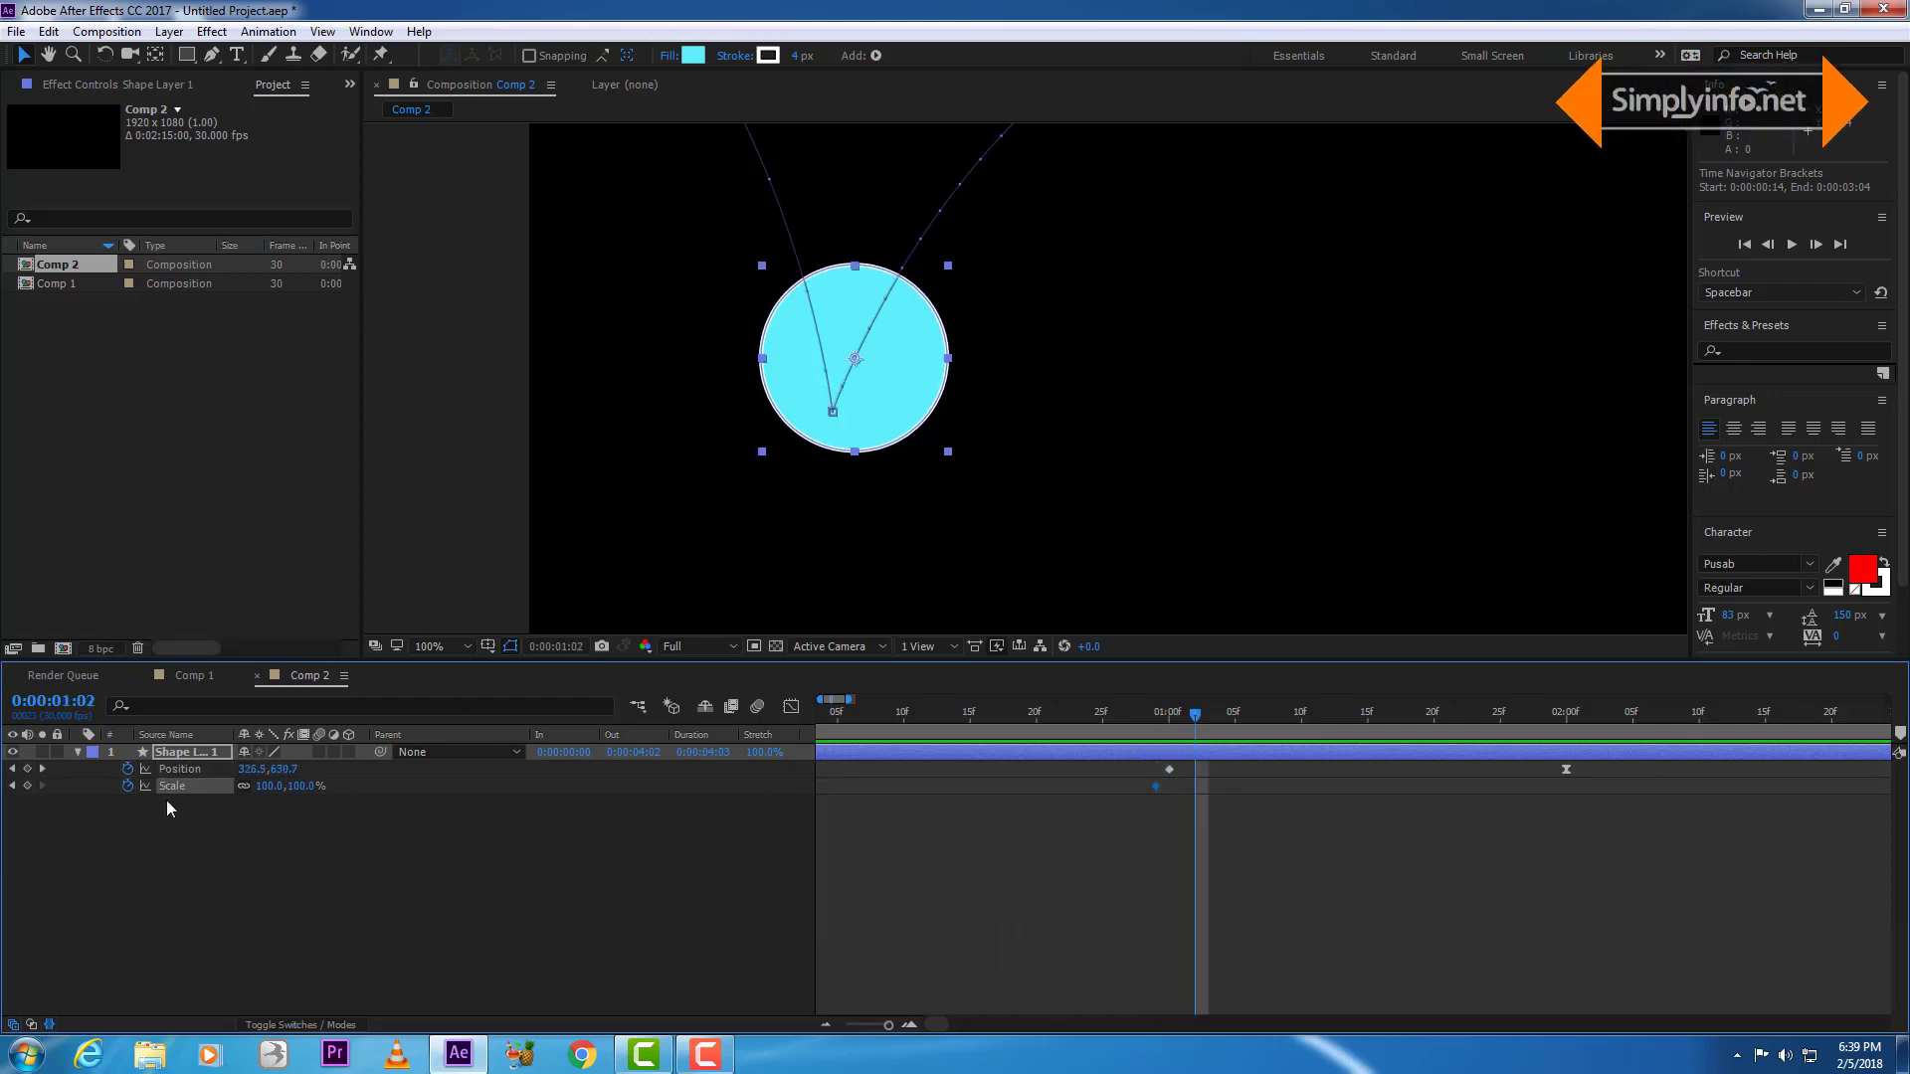
drag(1193, 719, 1168, 719)
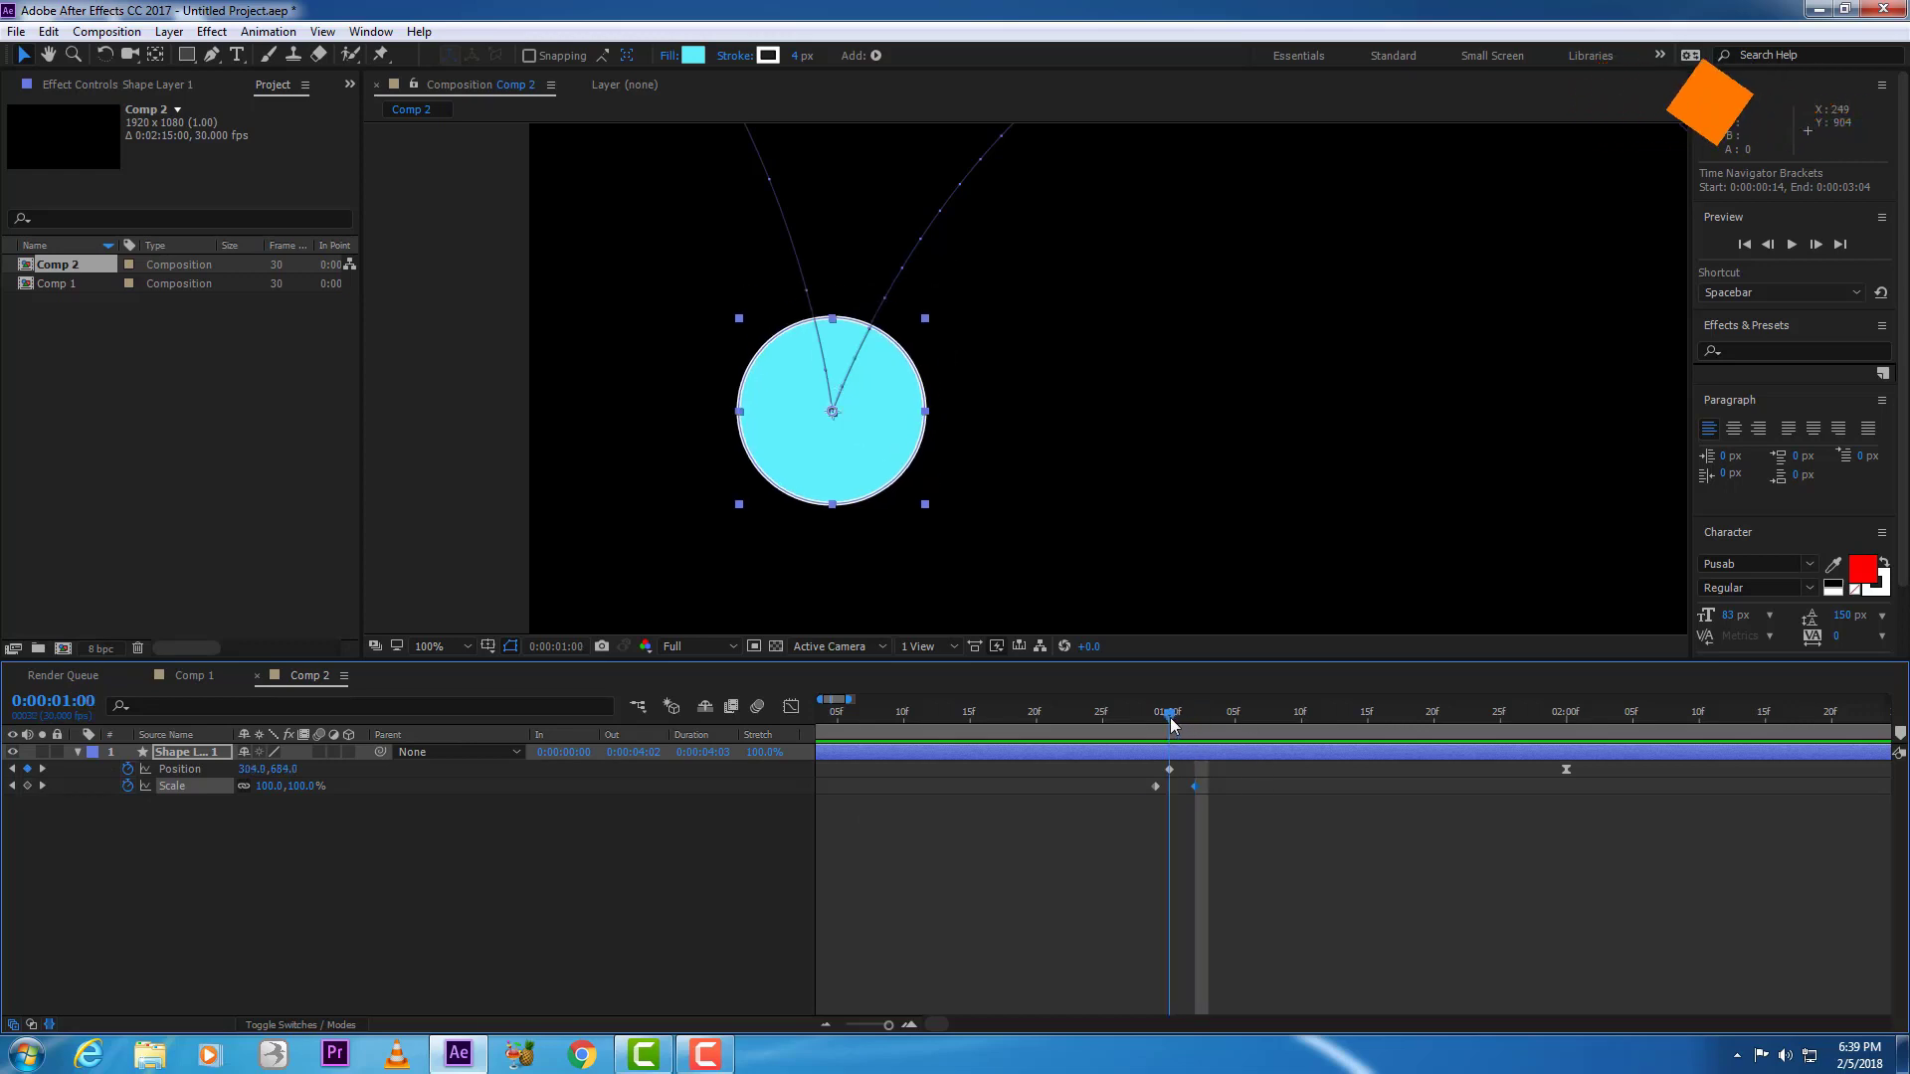
drag(833, 315, 835, 375)
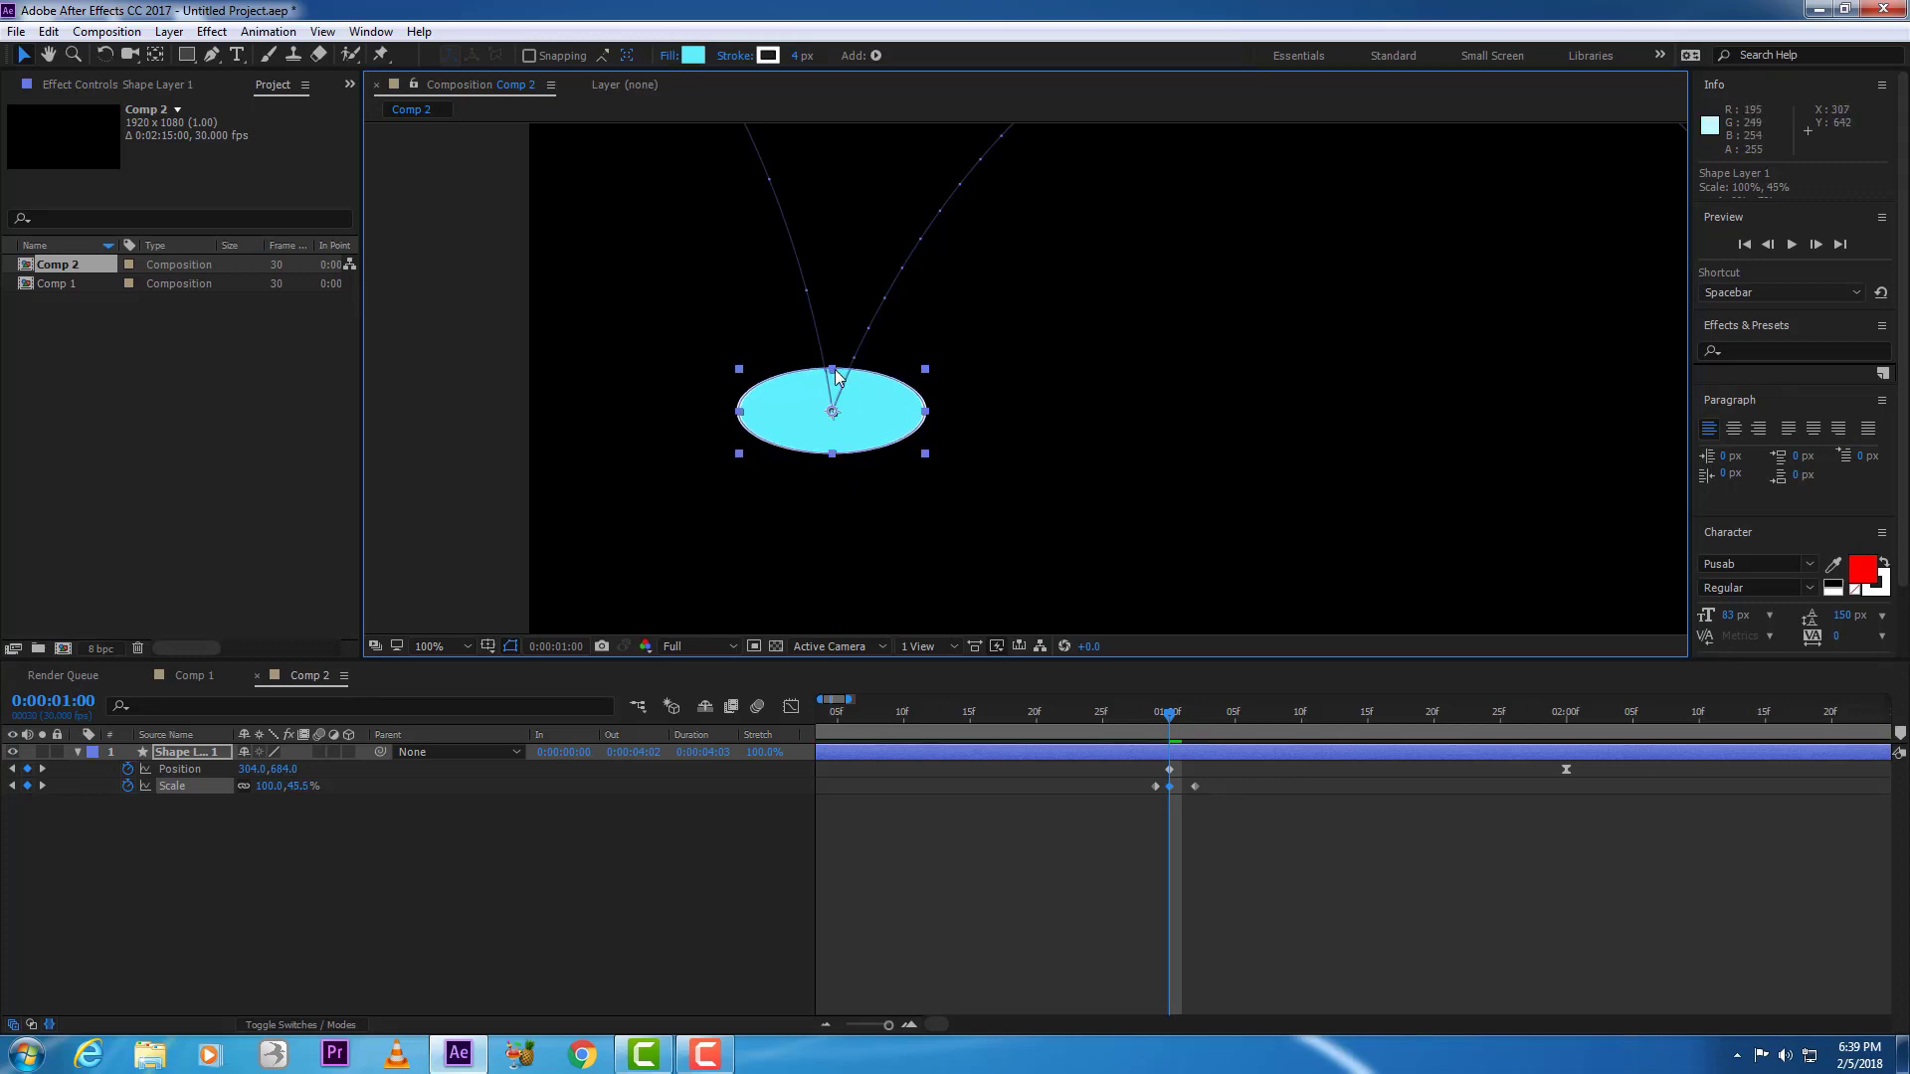
- Marquee-select the three Scale squash keyframes and copy them
scroll(1059, 527, down, 2)
scroll(1148, 823, right, 3)
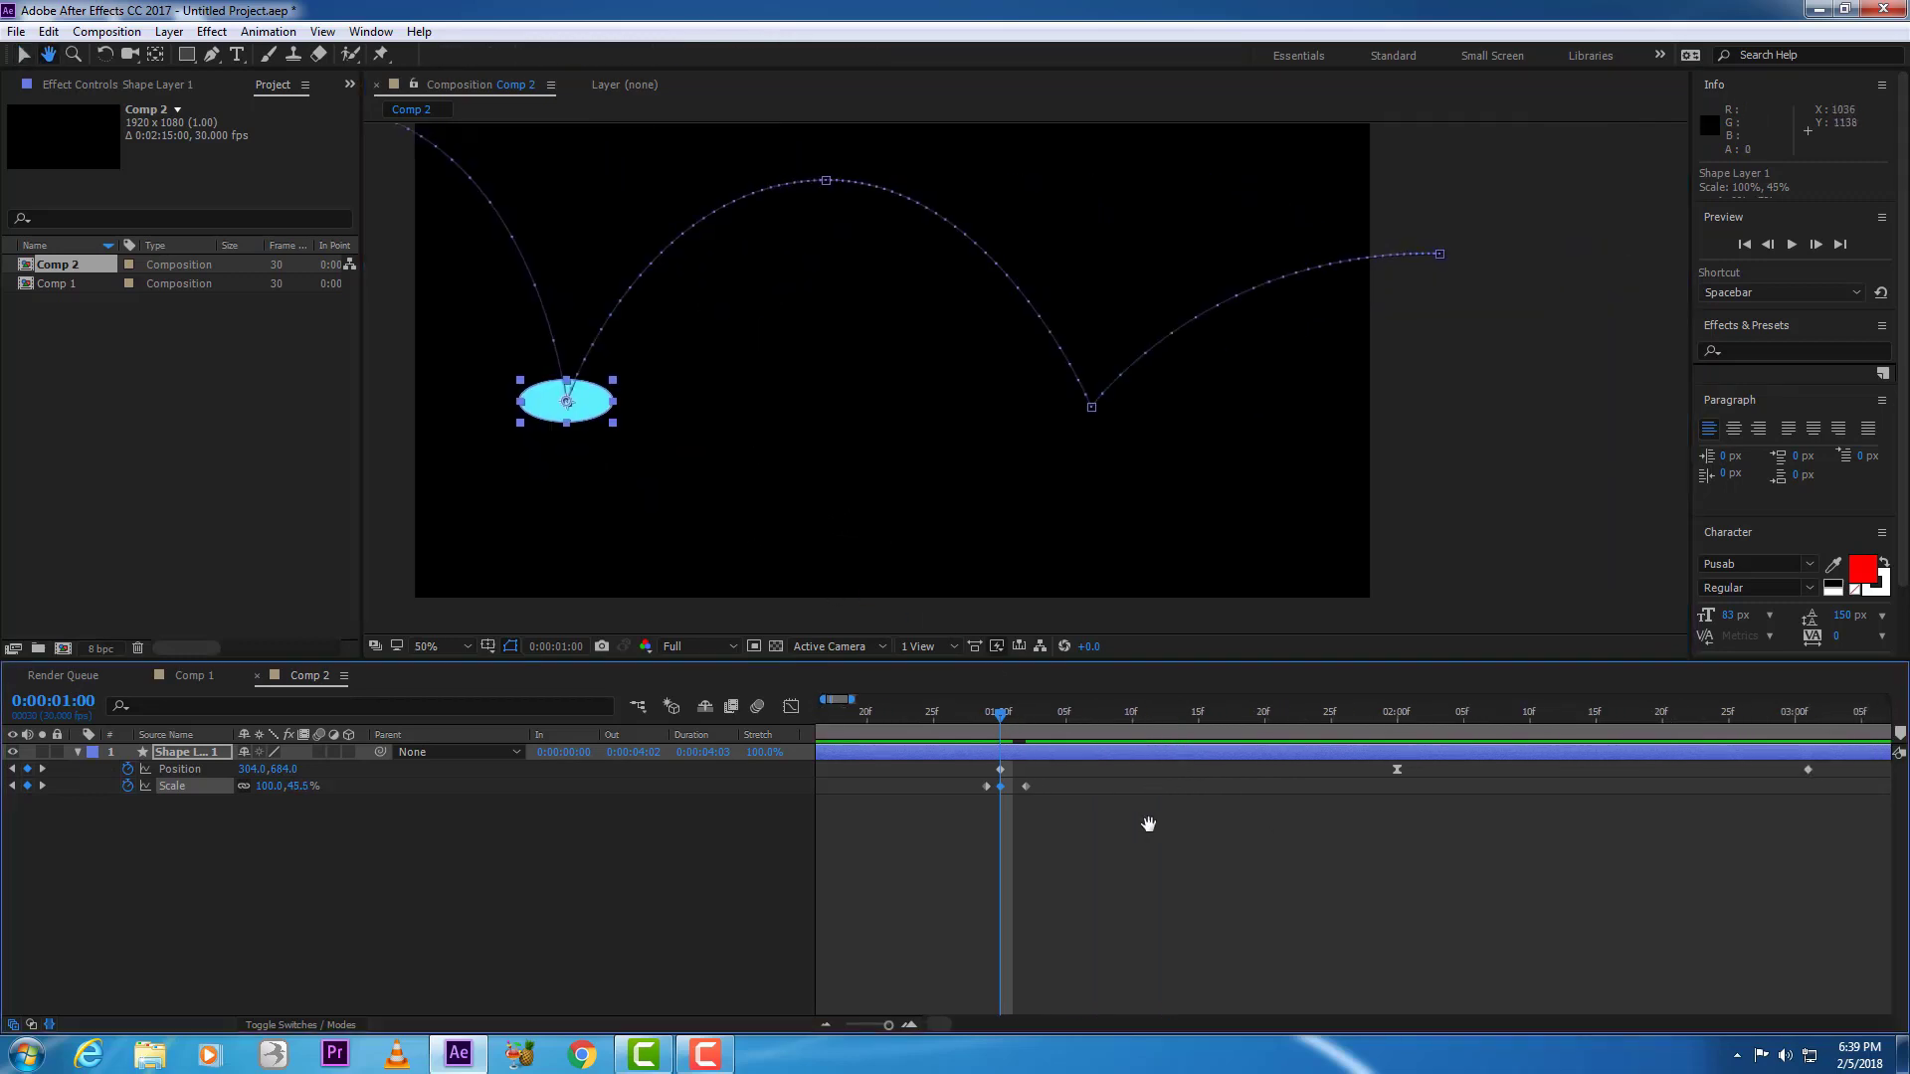
scroll(1141, 823, down, 2)
drag(970, 802, 1357, 808)
key(ctrl+c)
- Paste the squash keyframes at 3:00 so they line up with the second impact
key(ctrl+v)
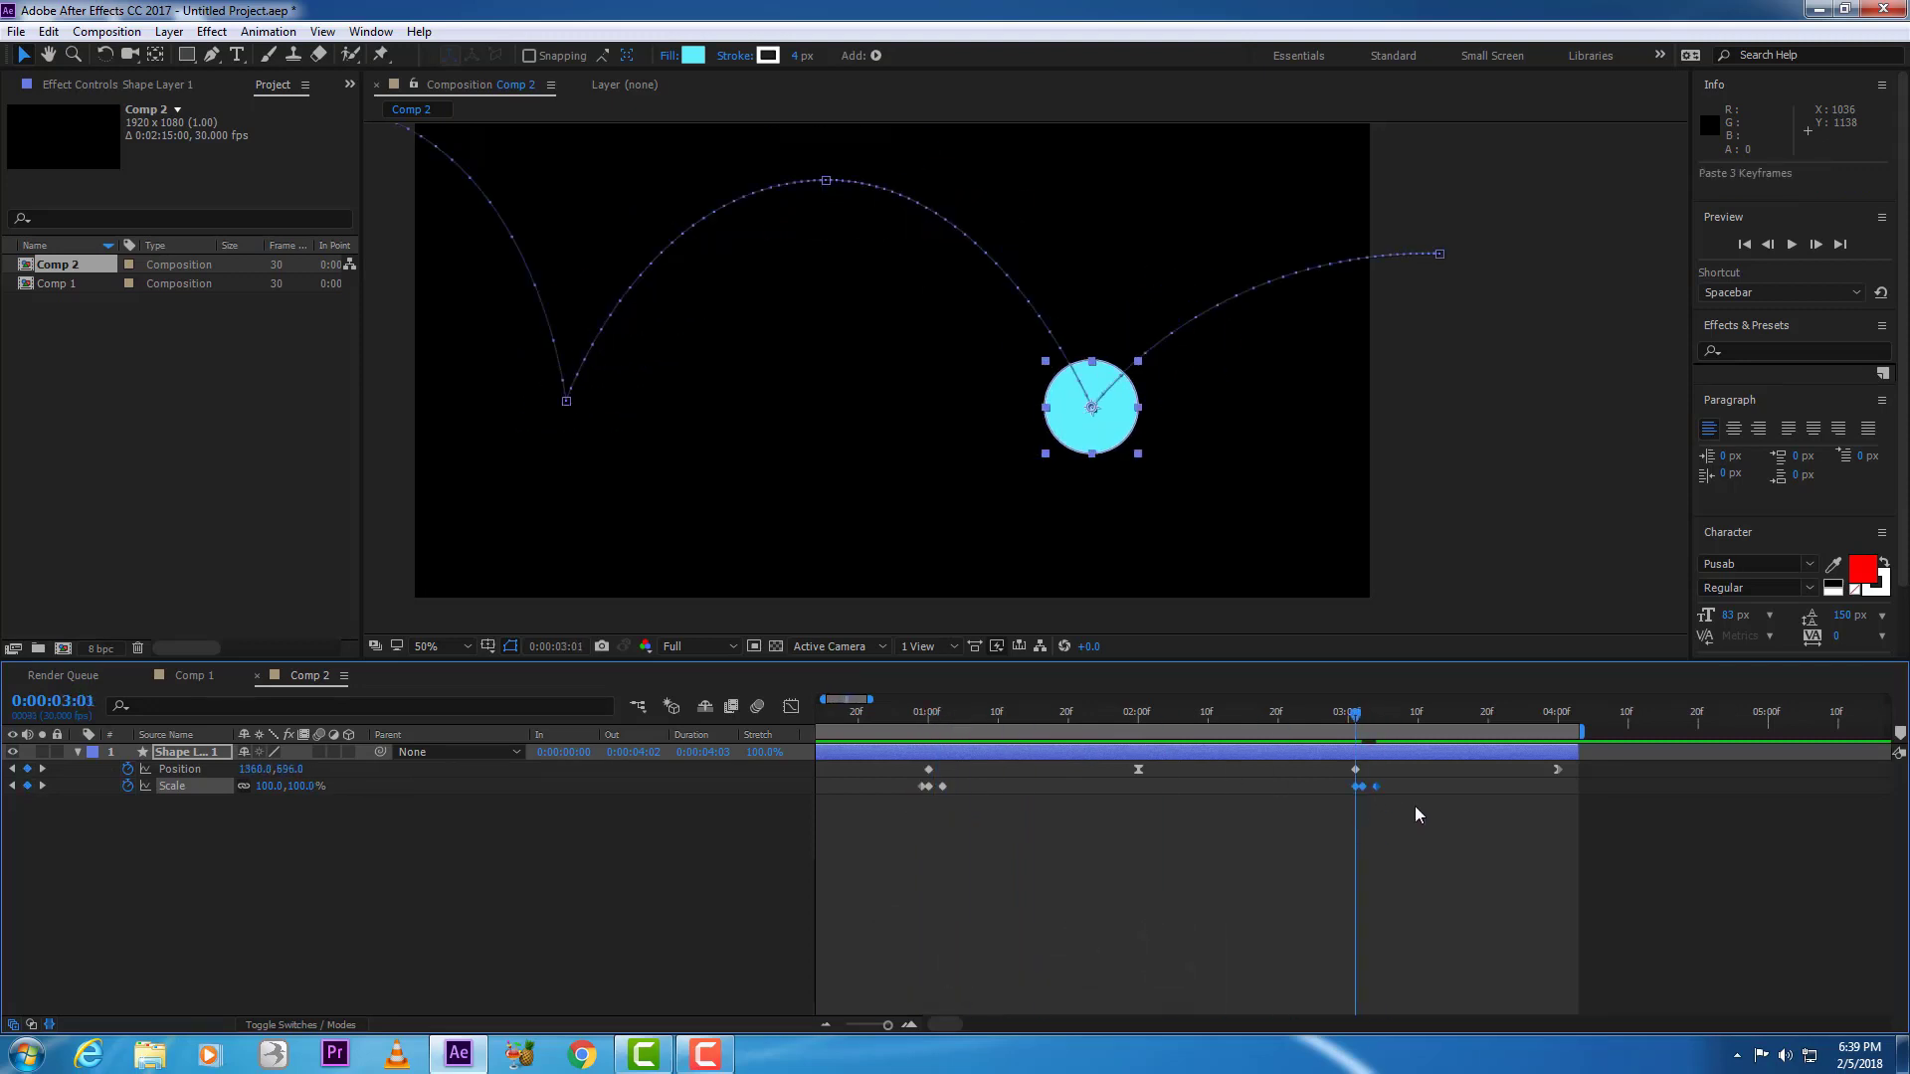
click(1348, 723)
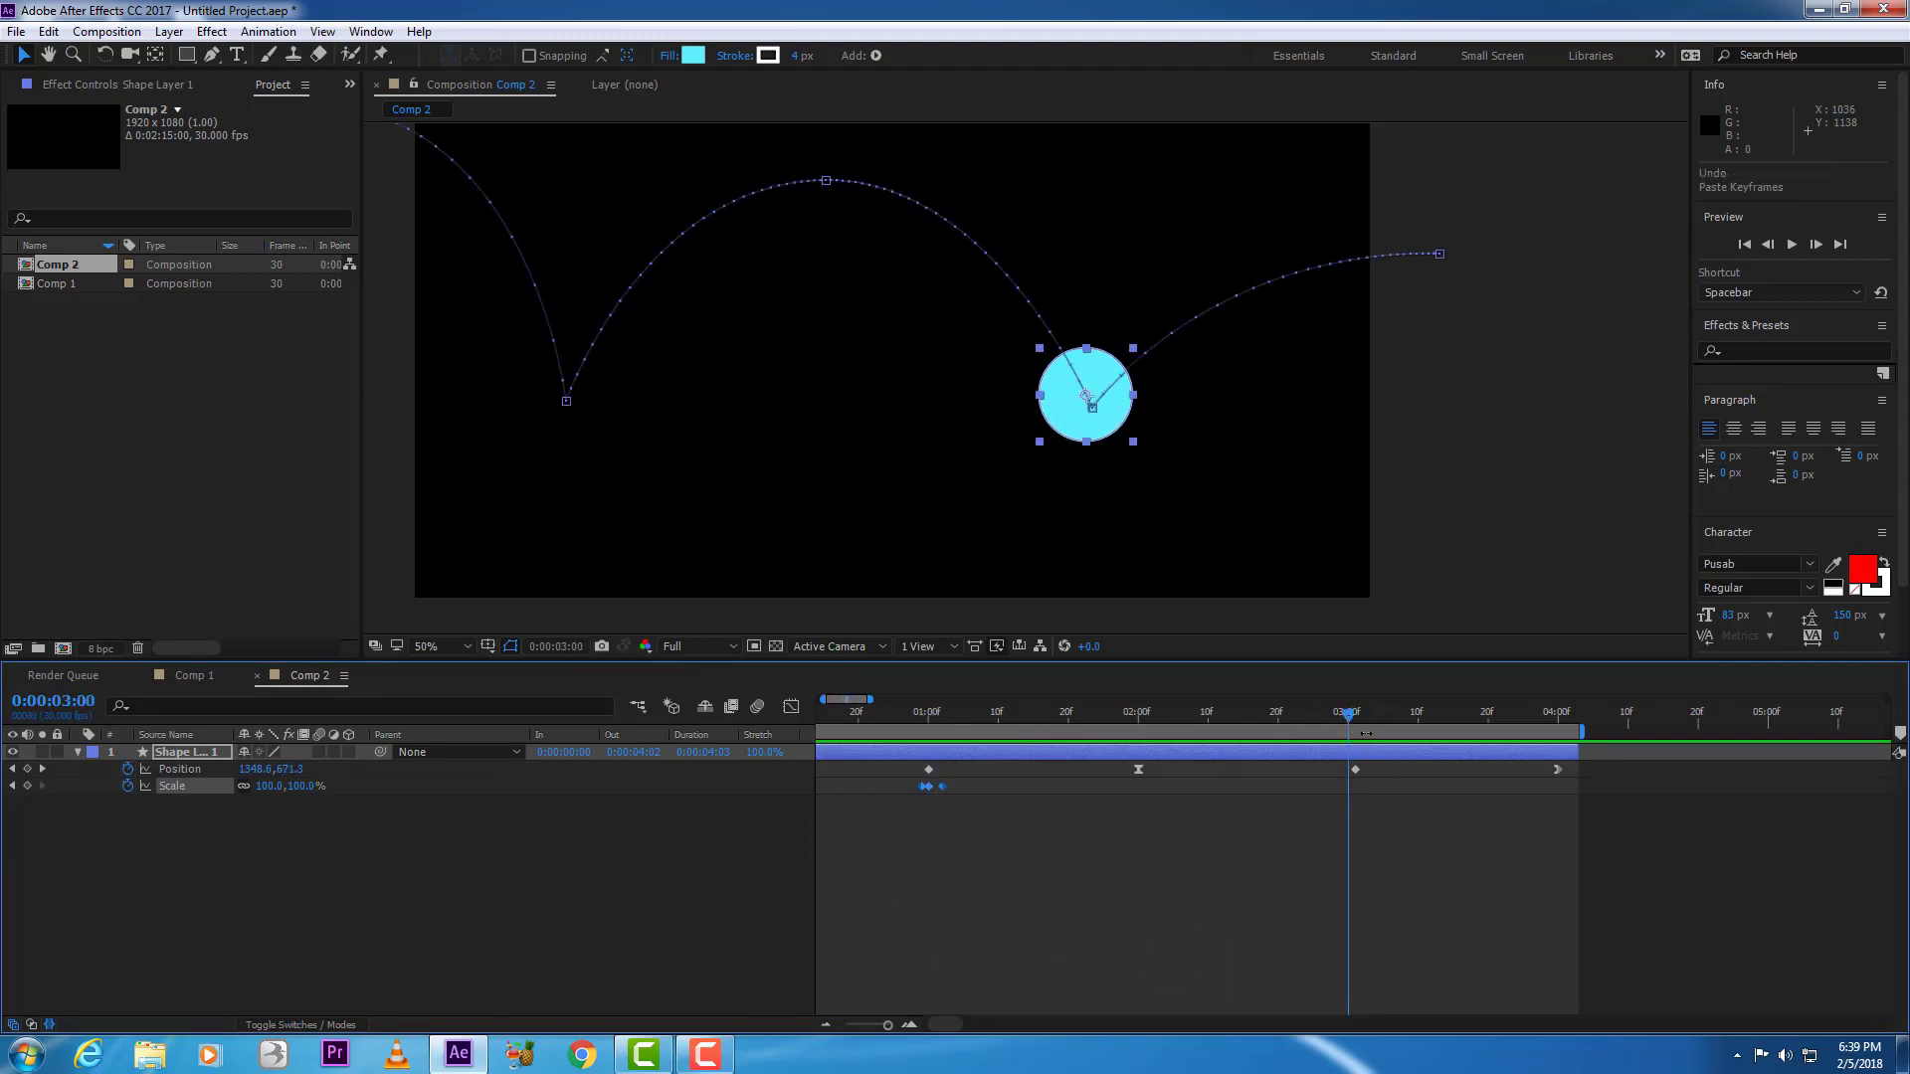
key(ctrl+v)
drag(1363, 714, 897, 875)
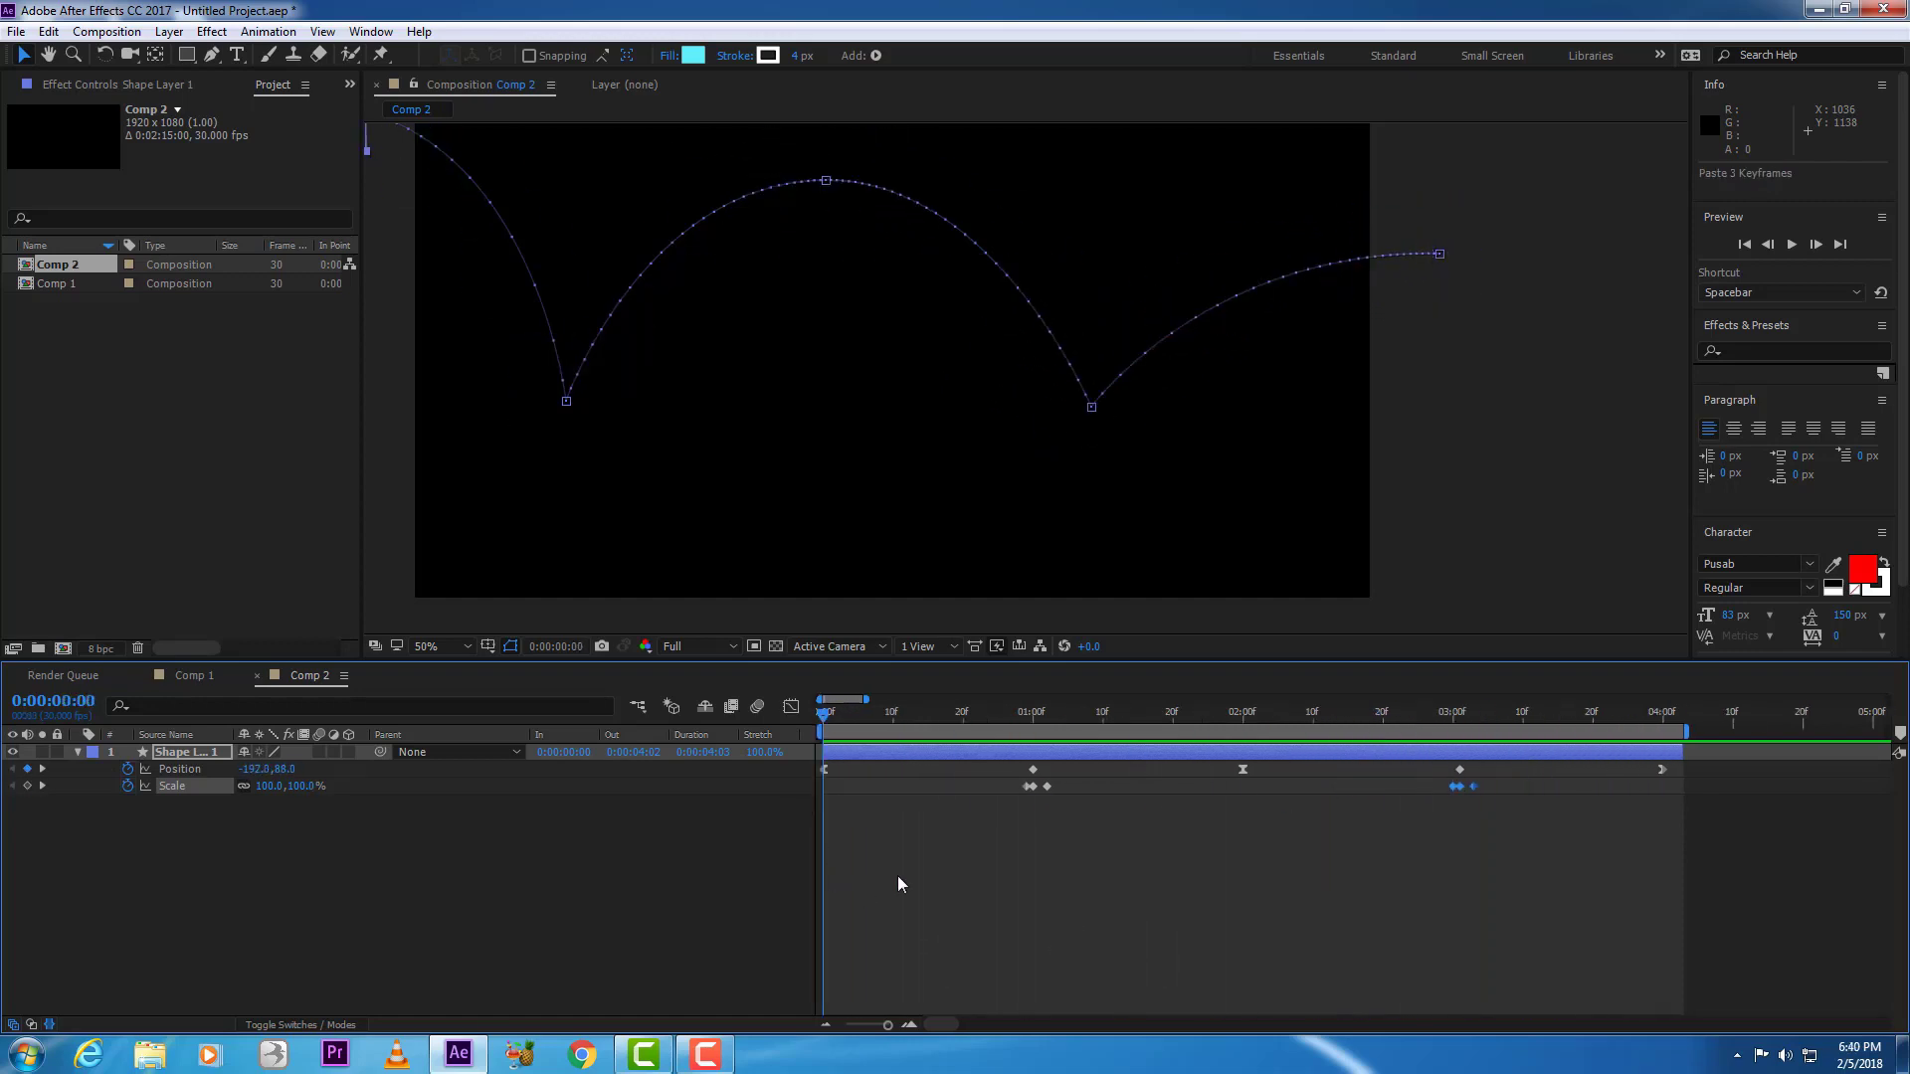
- Preview the whole bounce from 0:00, then check the layer's speed graph at frame 9
click(897, 875)
key(space)
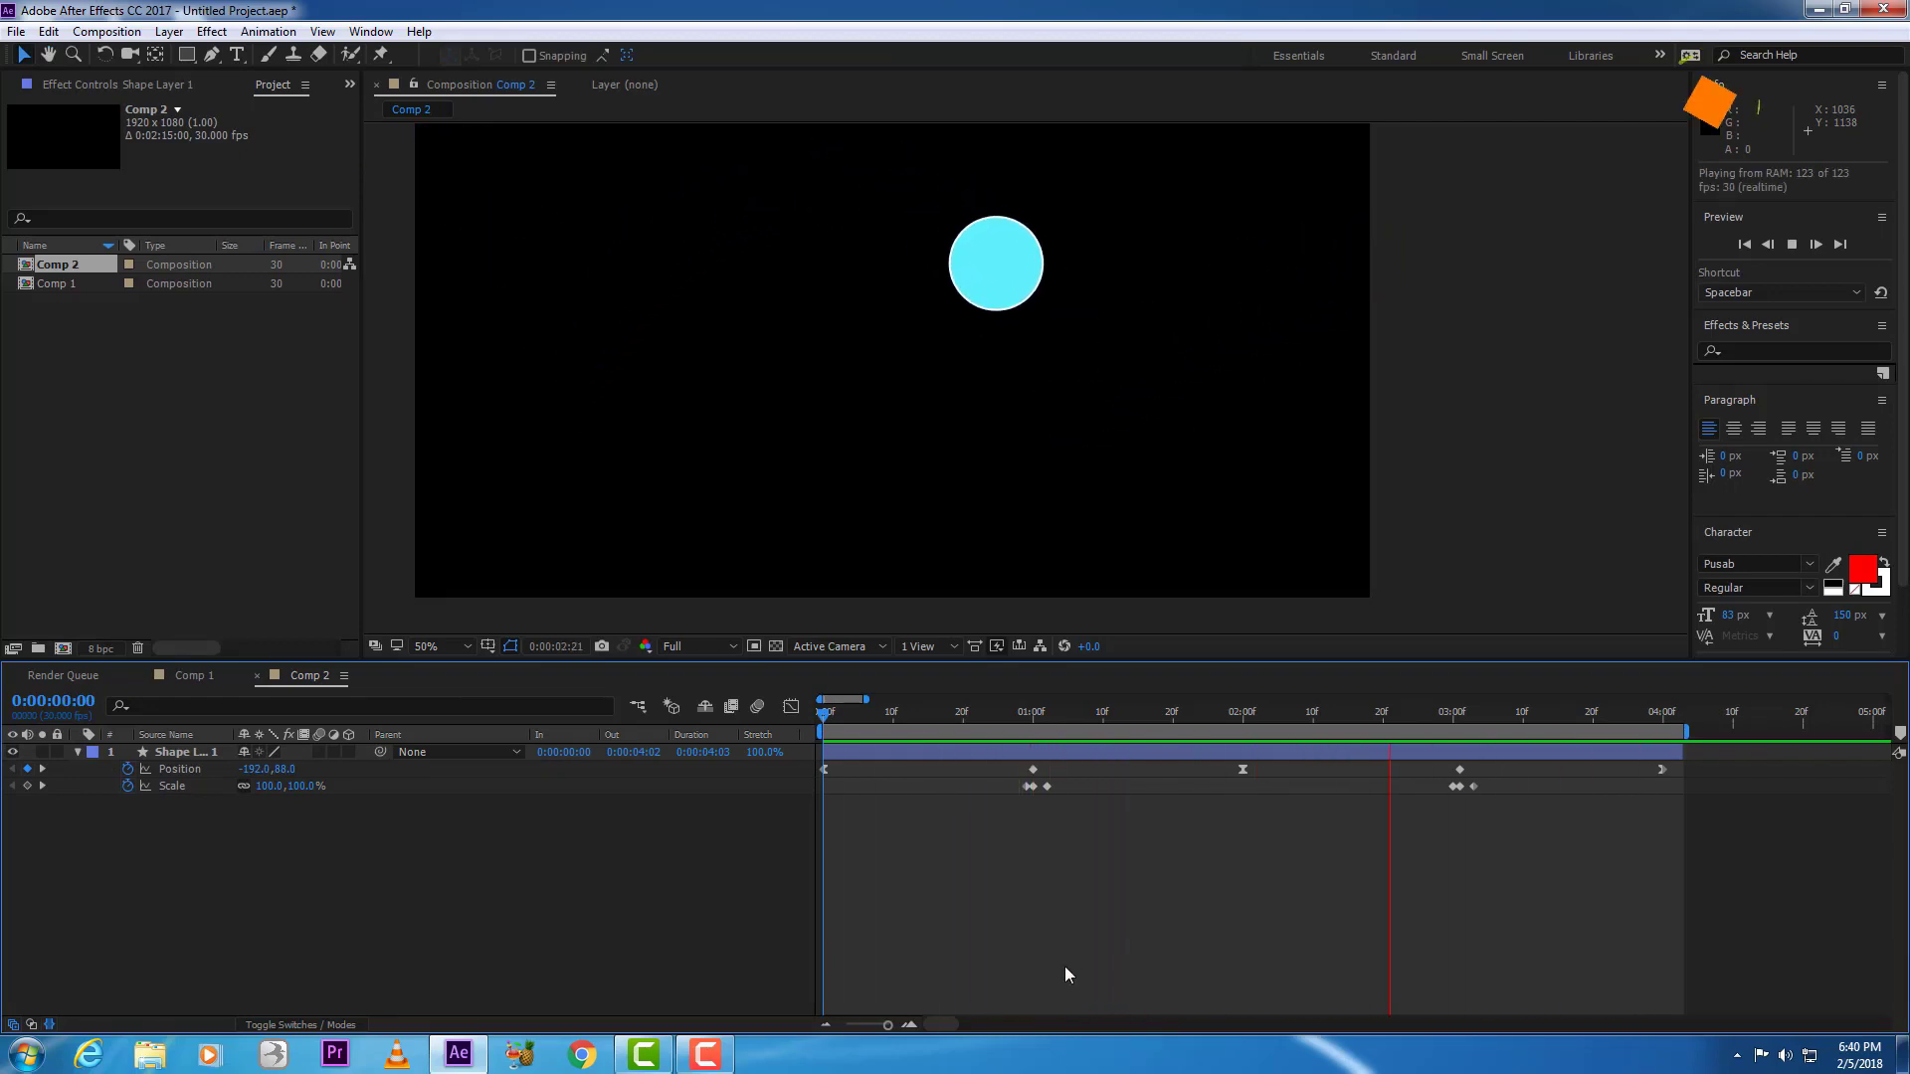
drag(828, 724, 887, 726)
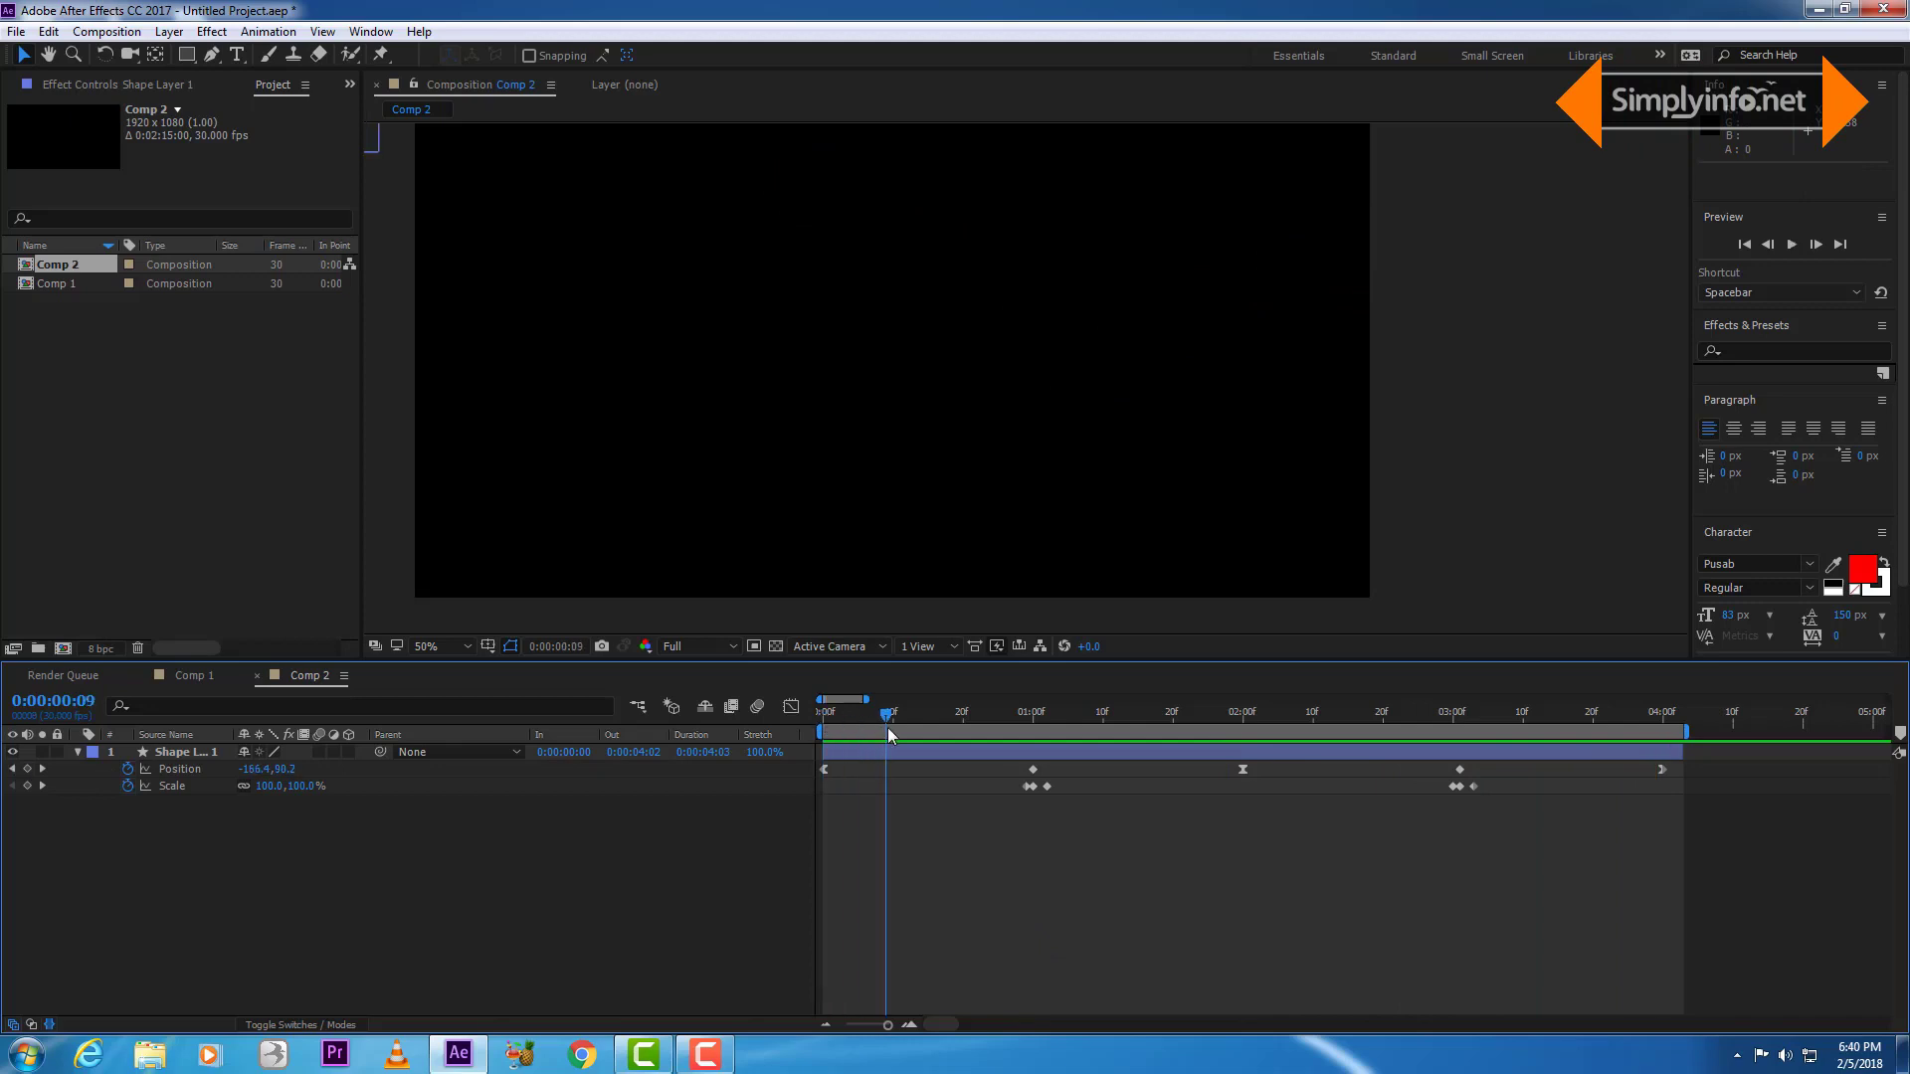
click(792, 707)
- Time-stretch the circle layer to 65% and preview the faster bounce
click(792, 707)
drag(764, 752, 733, 770)
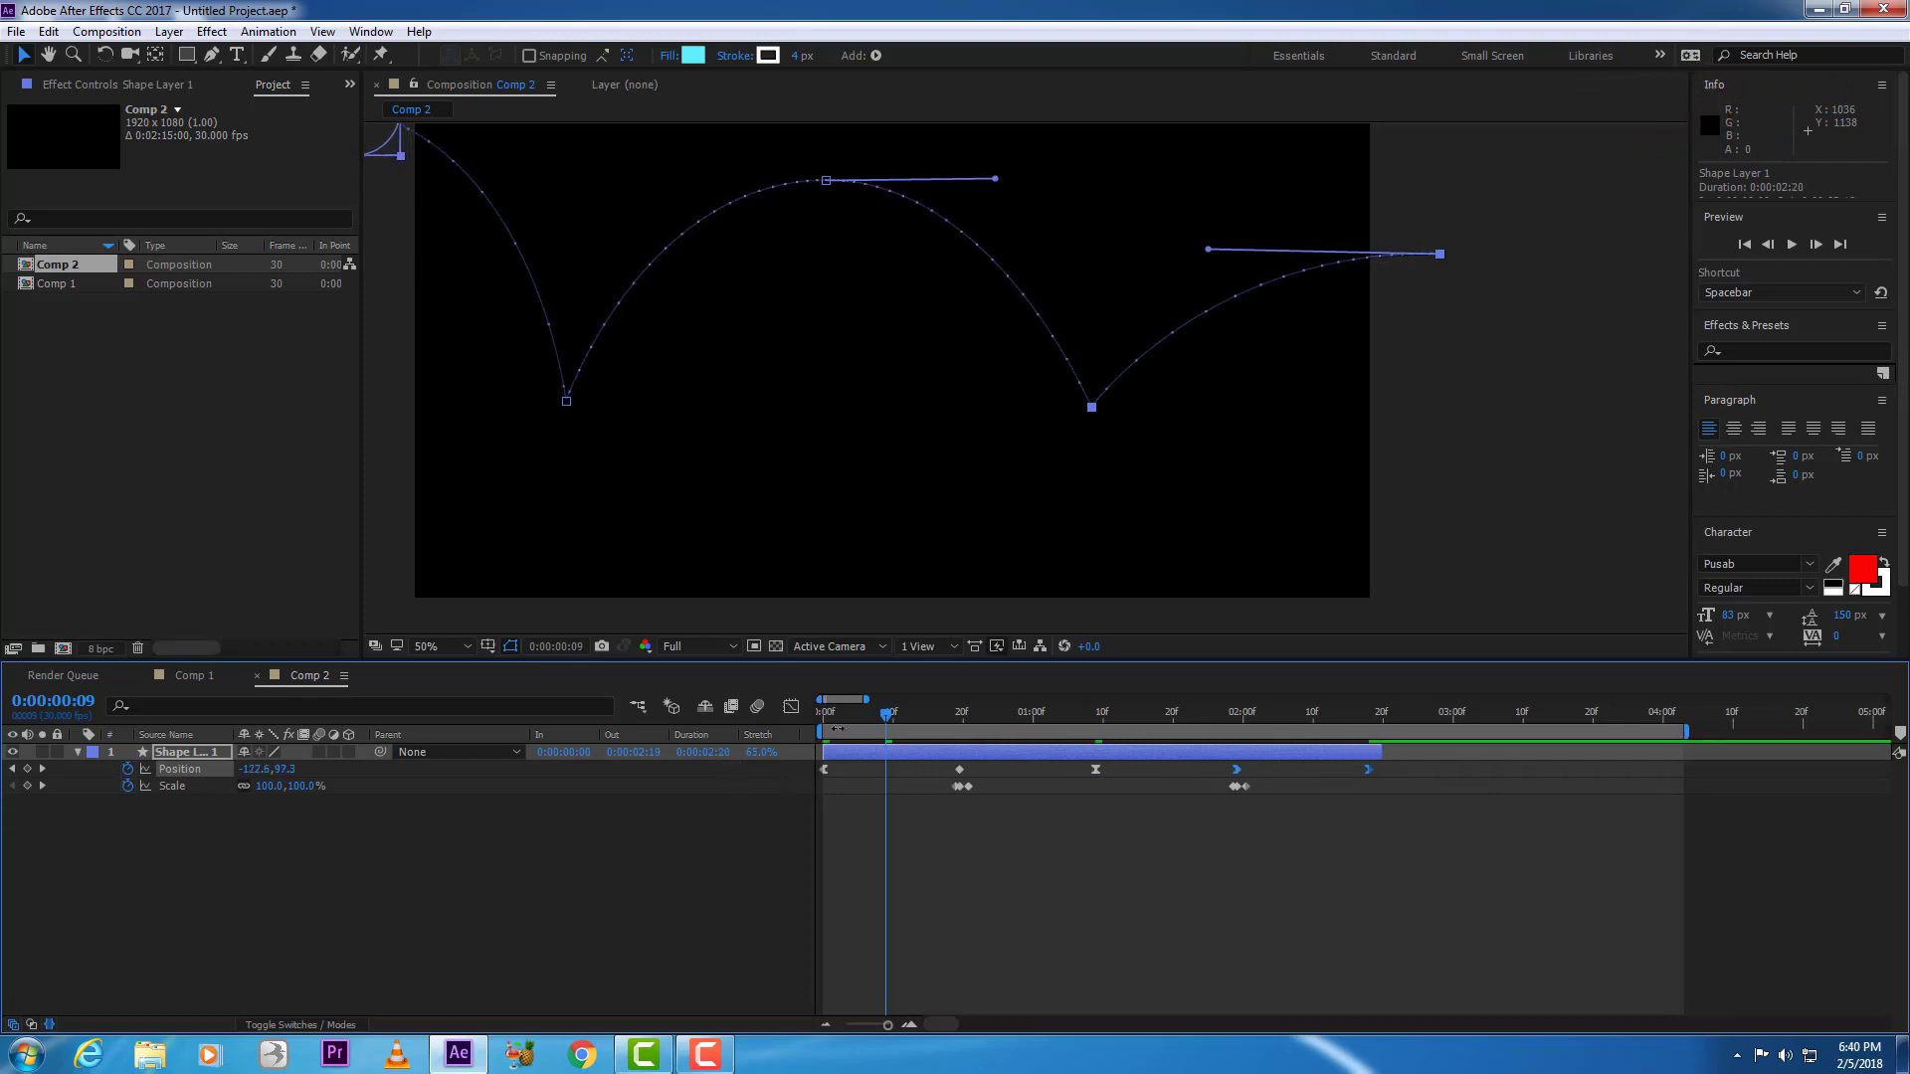
click(713, 921)
key(space)
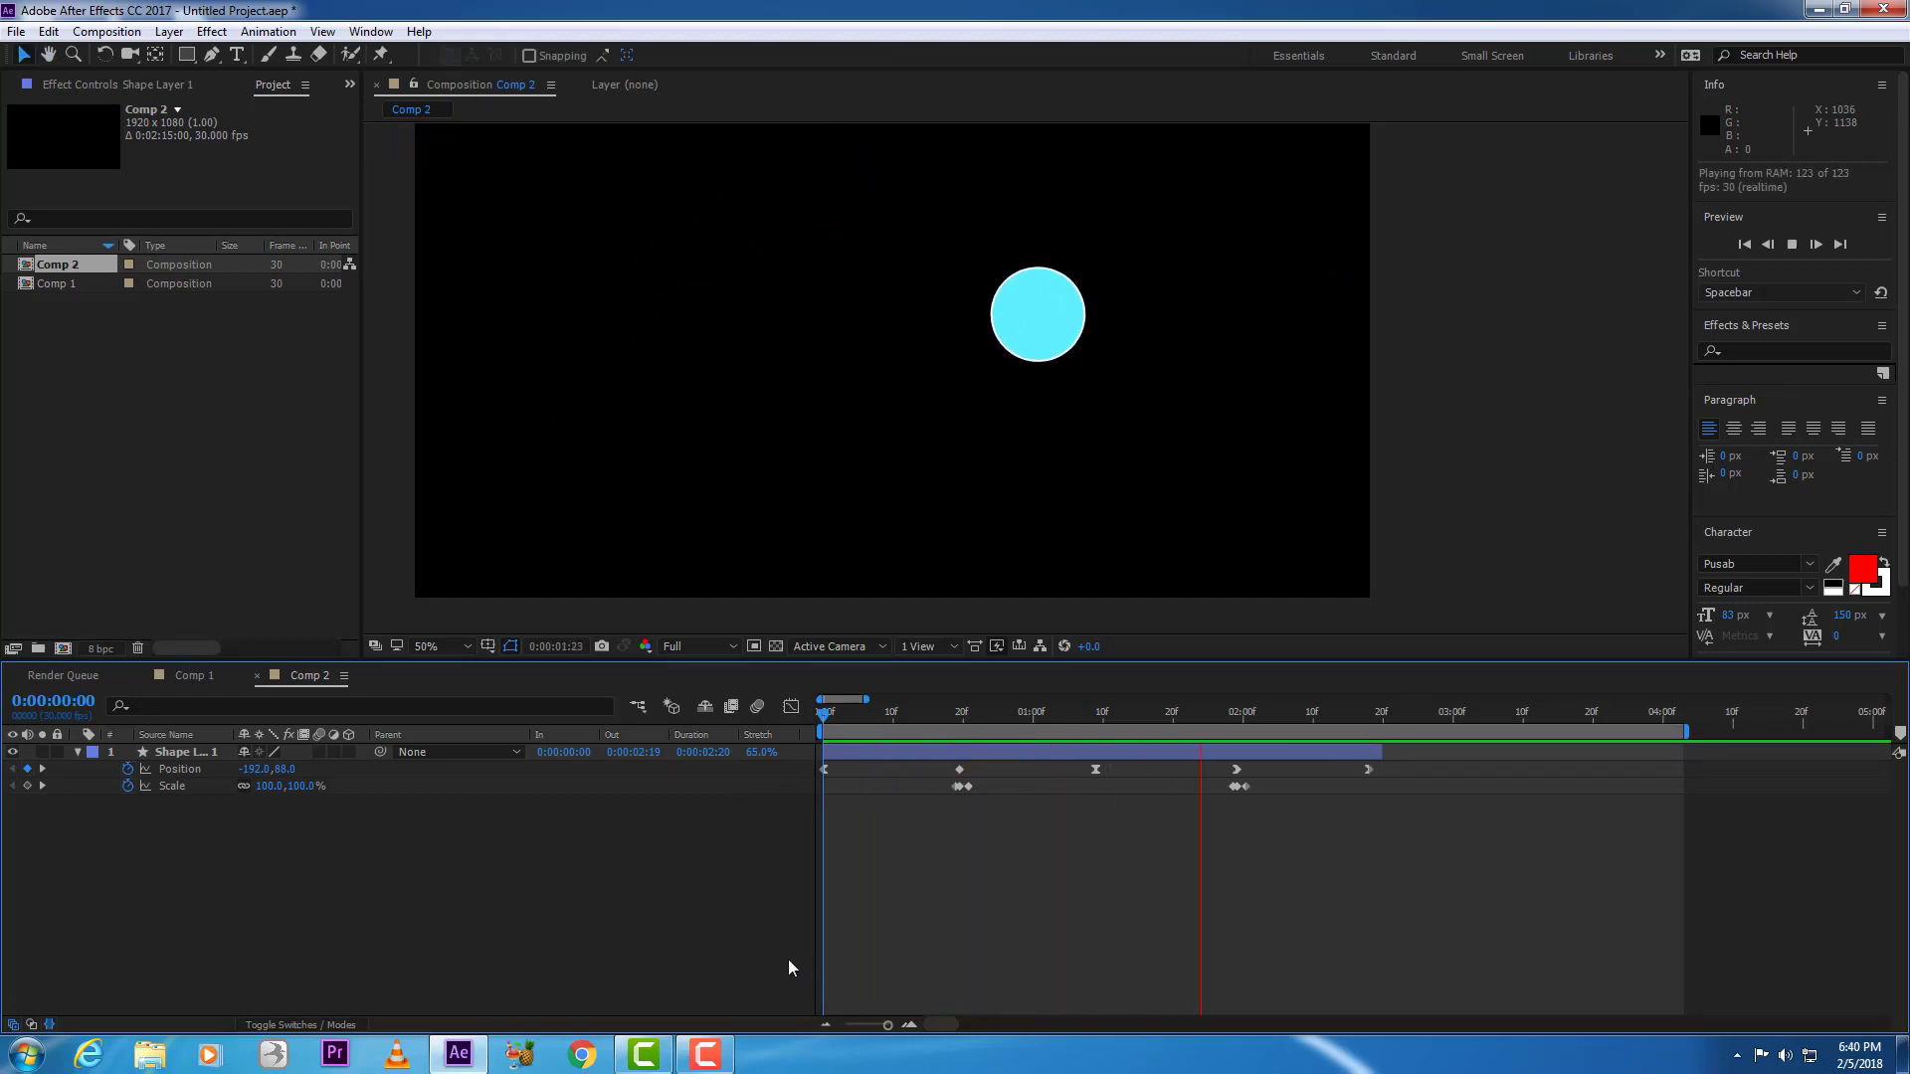
key(space)
- End the work area at 0:00:02:18 and preview the shortened animation
drag(1346, 716, 1369, 714)
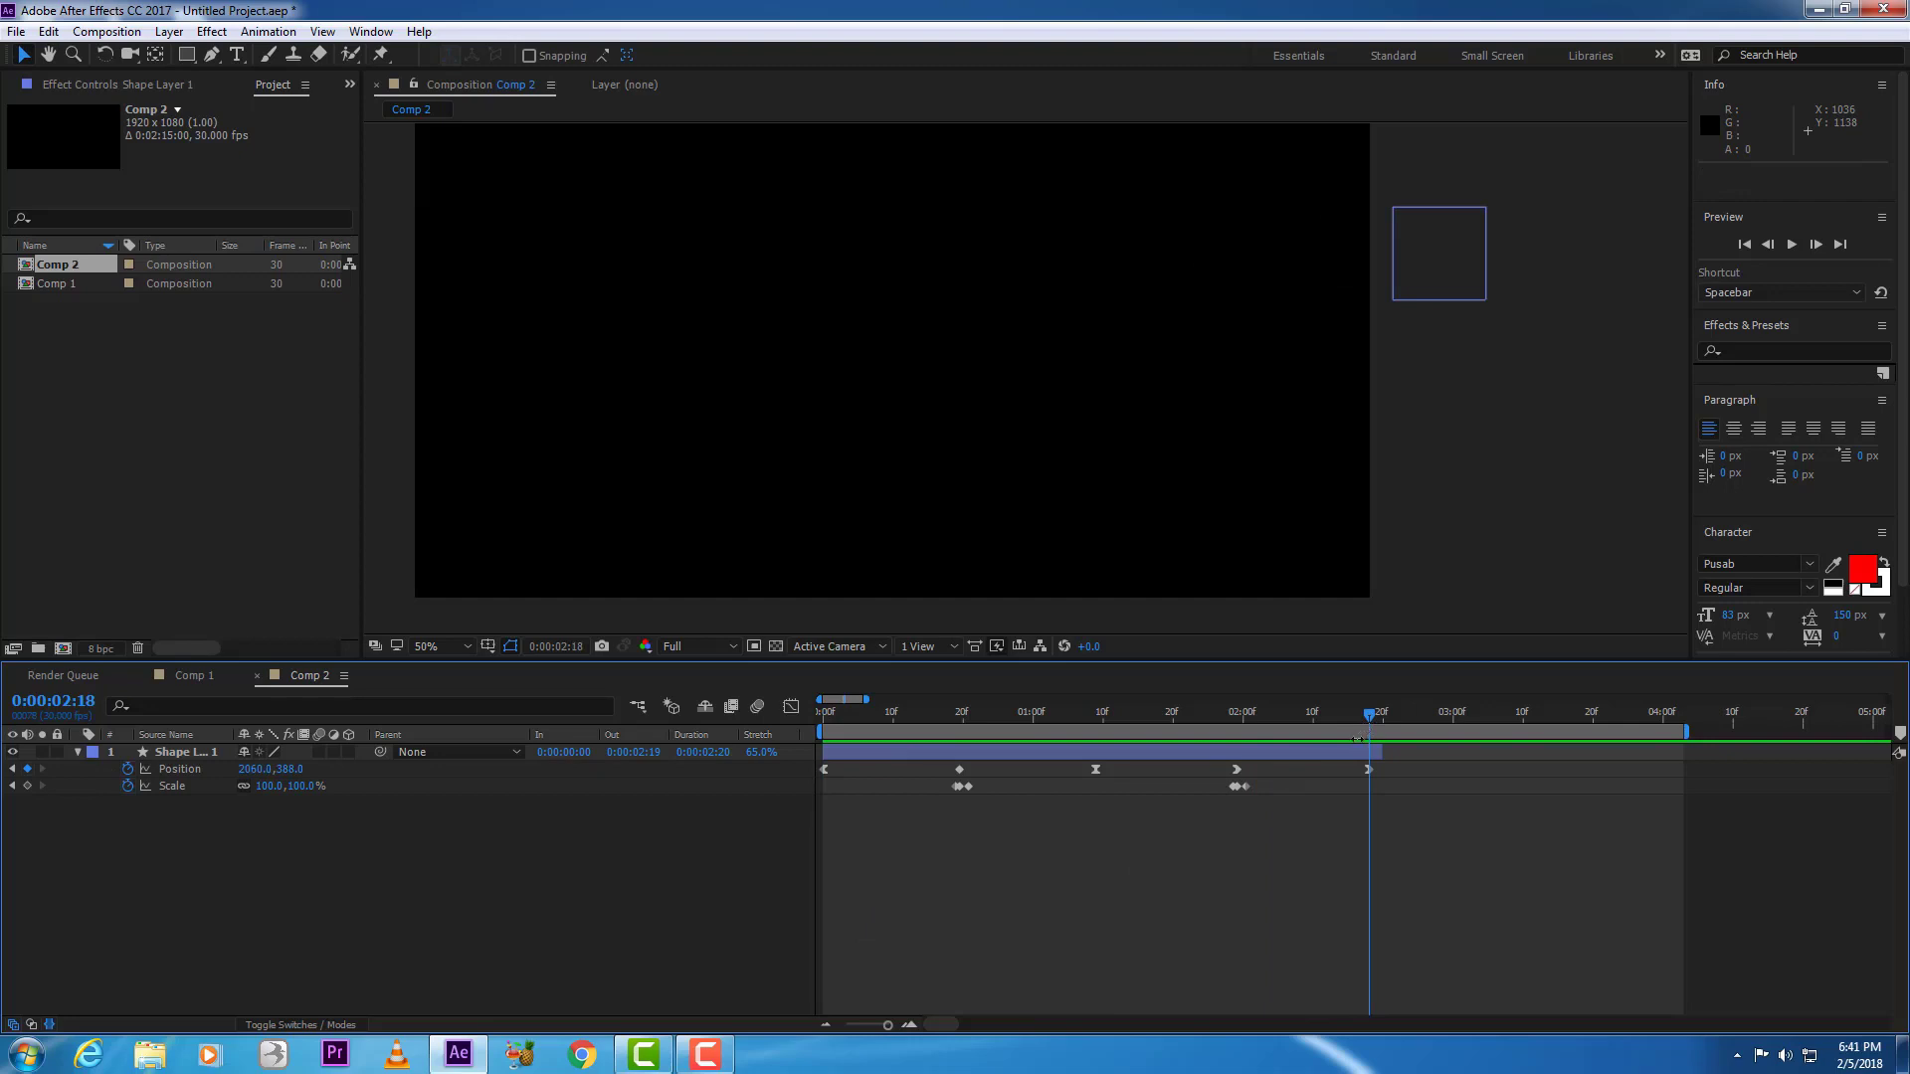
key(n)
key(space)
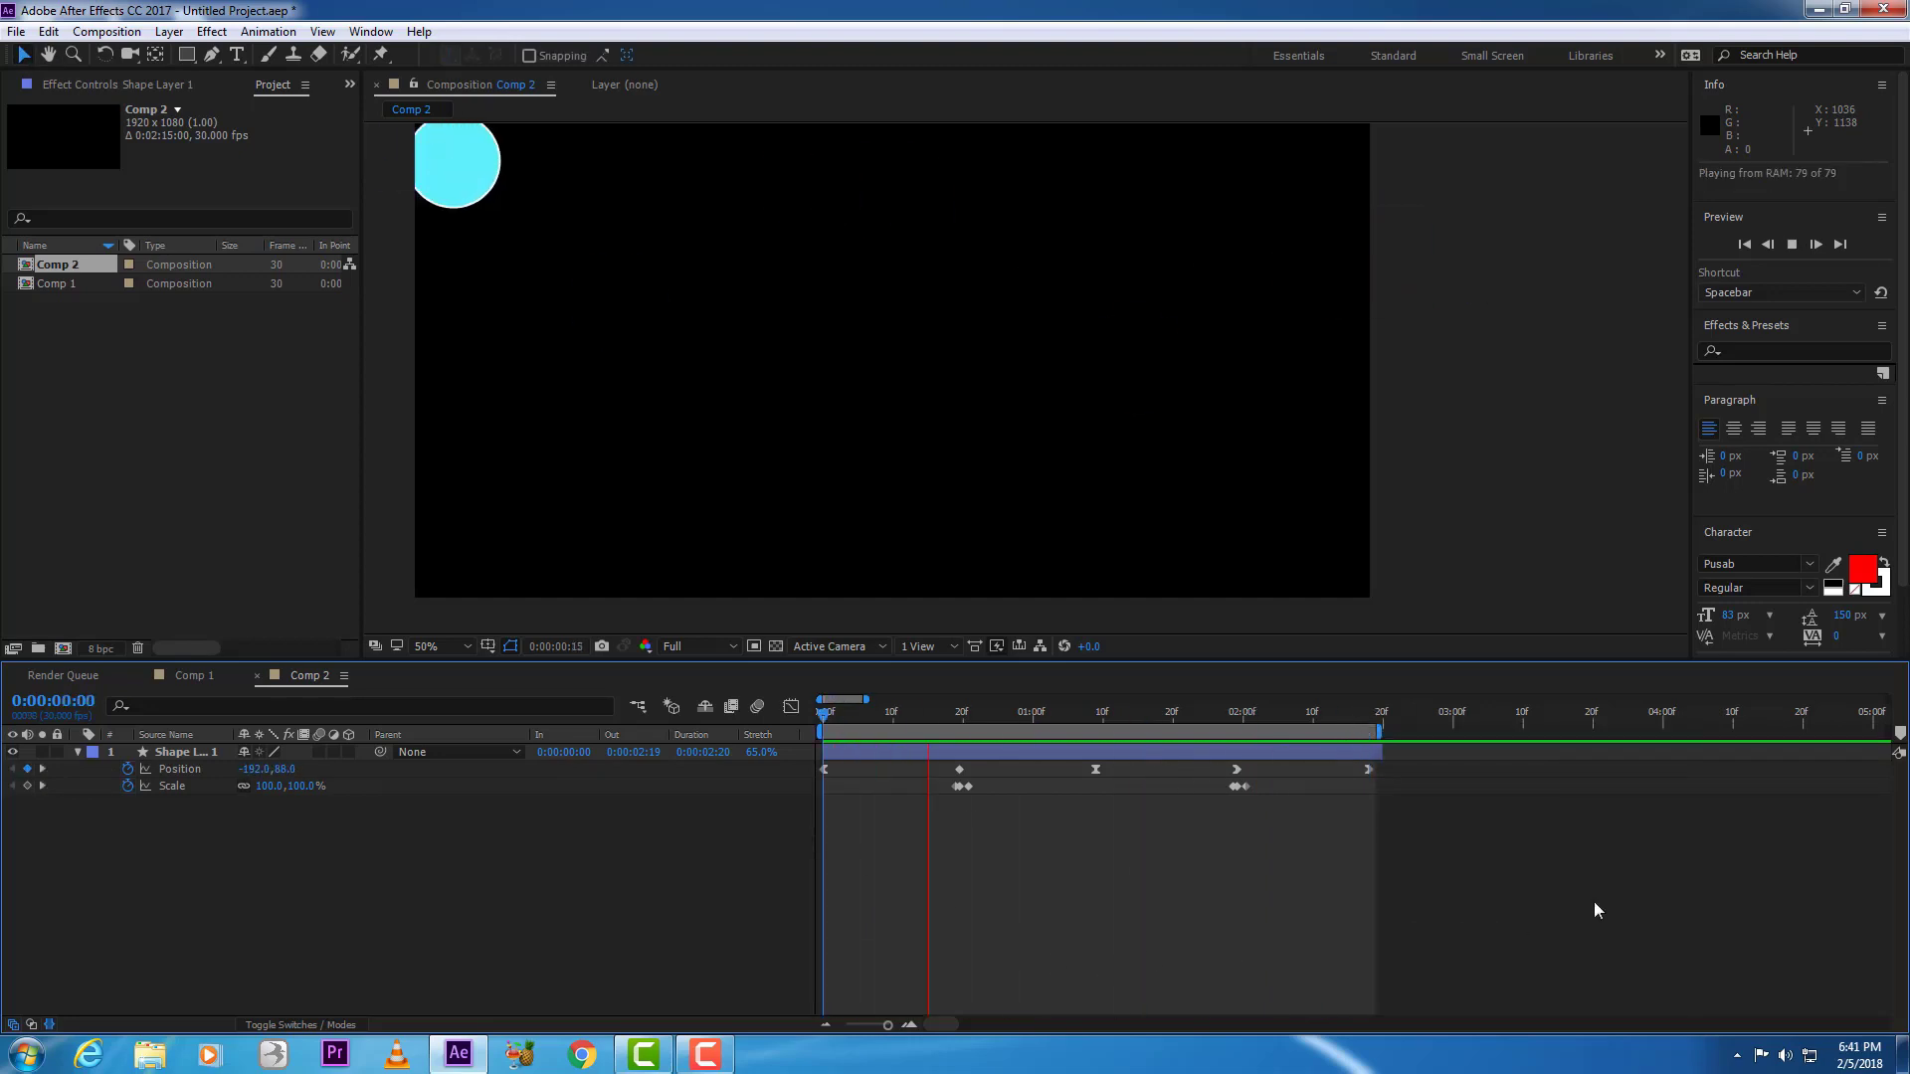